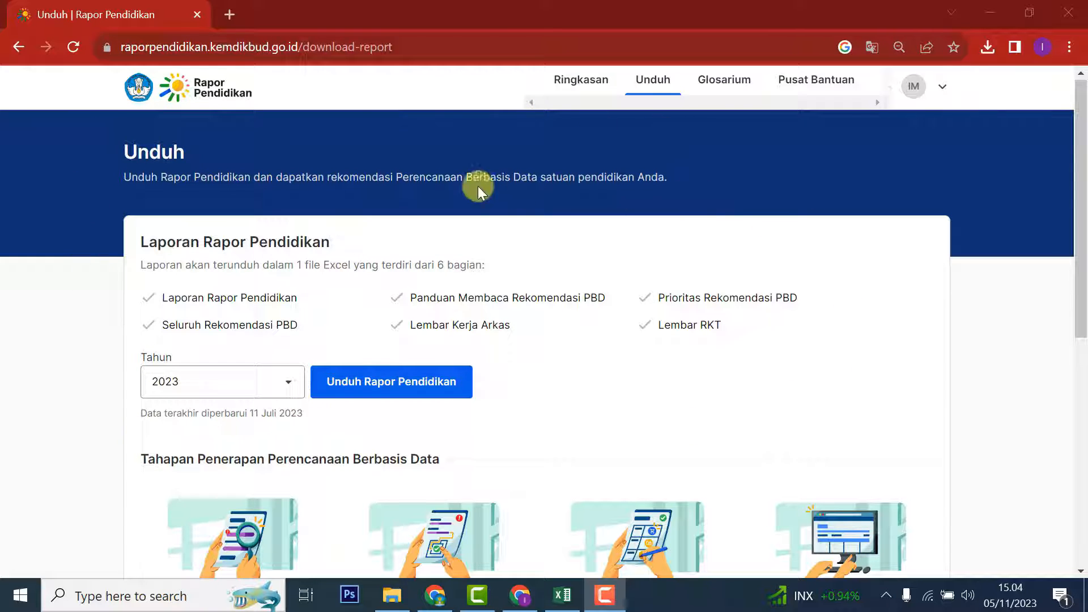
- Download the Rapor Pendidikan report for 2023
left_click(433, 385)
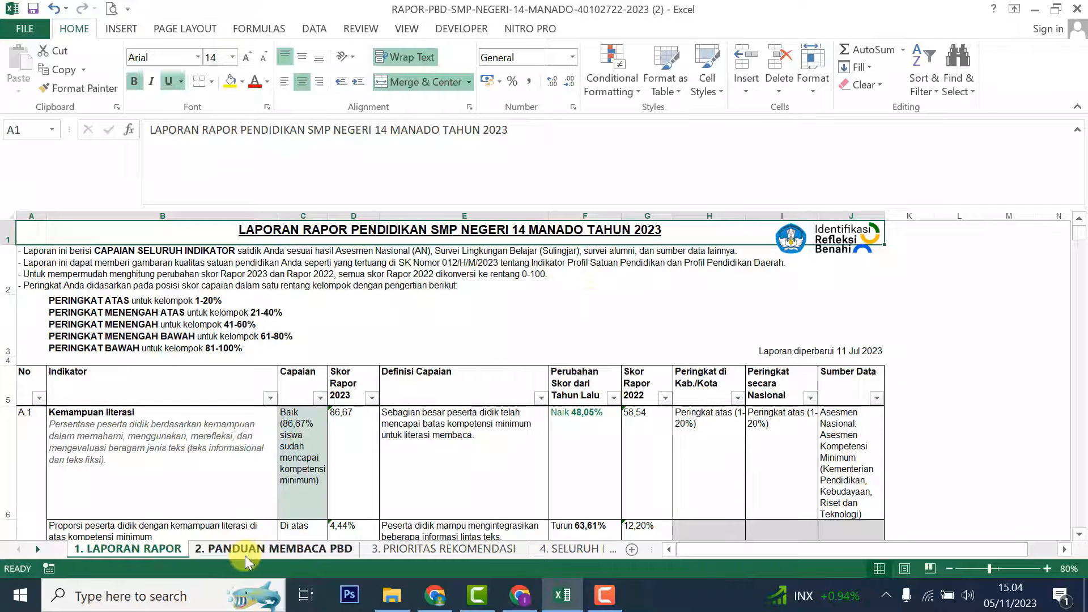
- View the PANDUAN MEMBACA PBD, PRIORITAS REKOMENDASI and SELURUH REKOMENDASI sheets, zooming the last two to 78% and 64%
left_click(259, 548)
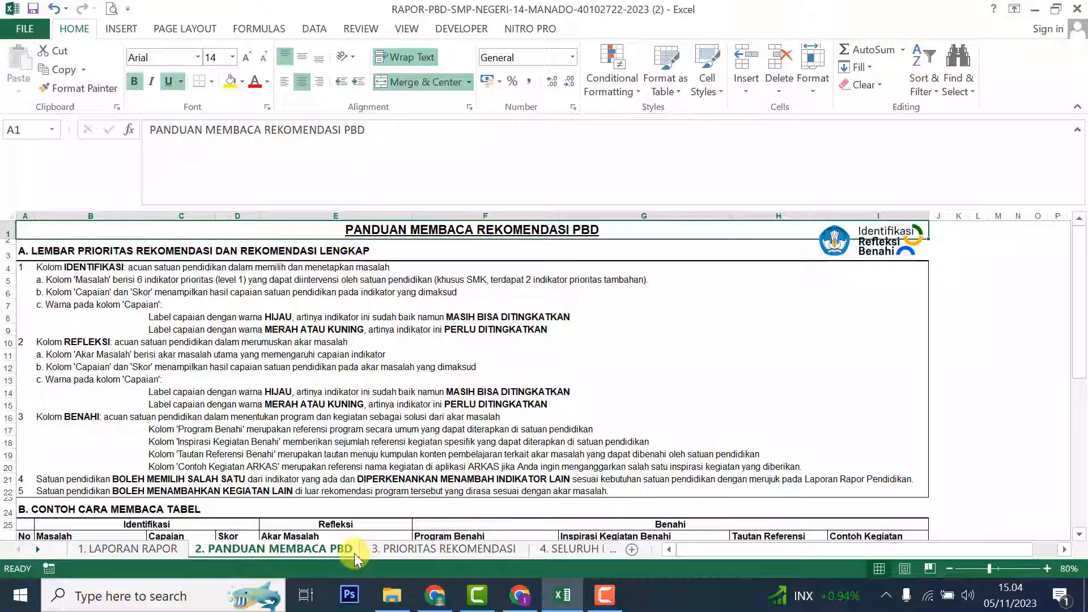
left_click(399, 548)
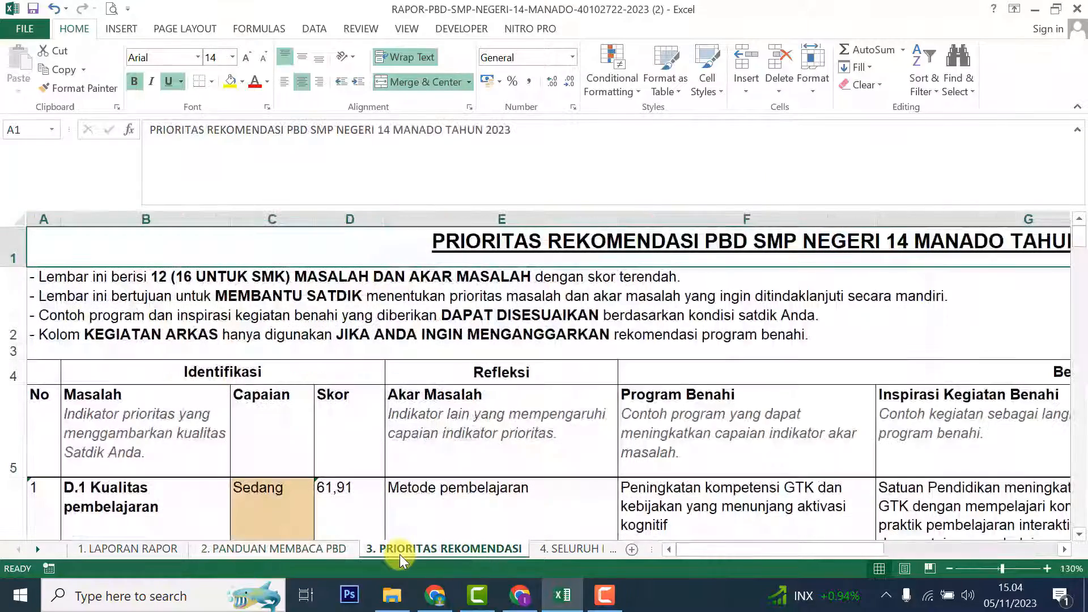
left_click(988, 568)
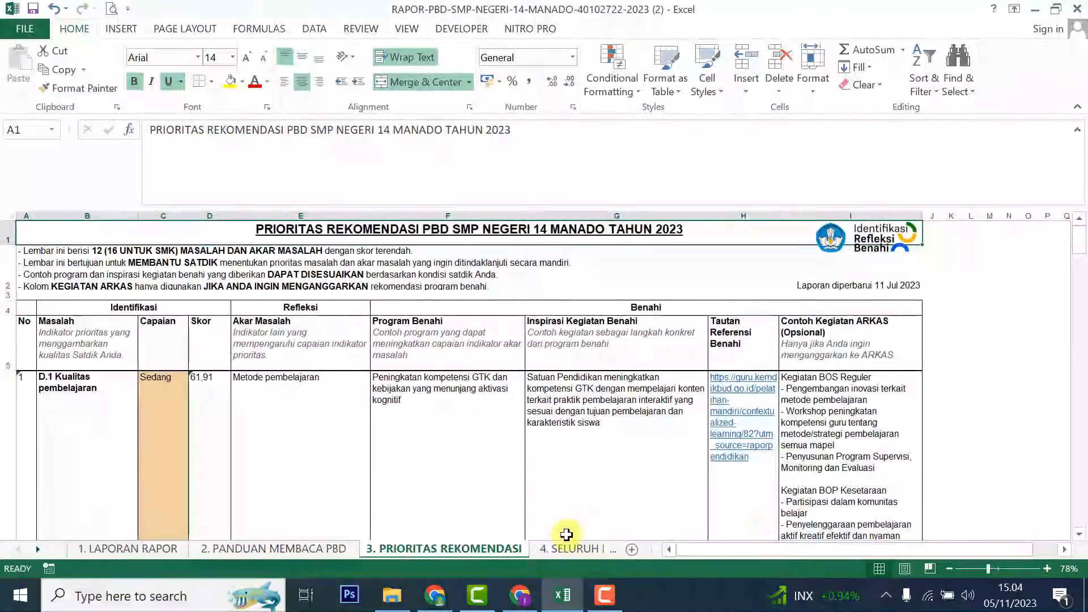
left_click(573, 549)
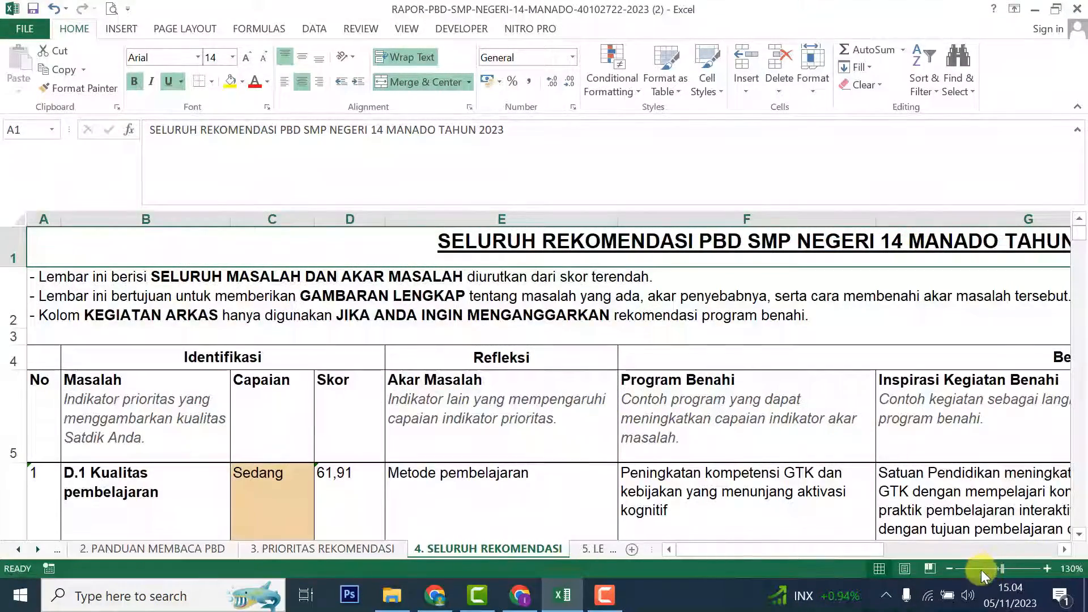
left_click(983, 569)
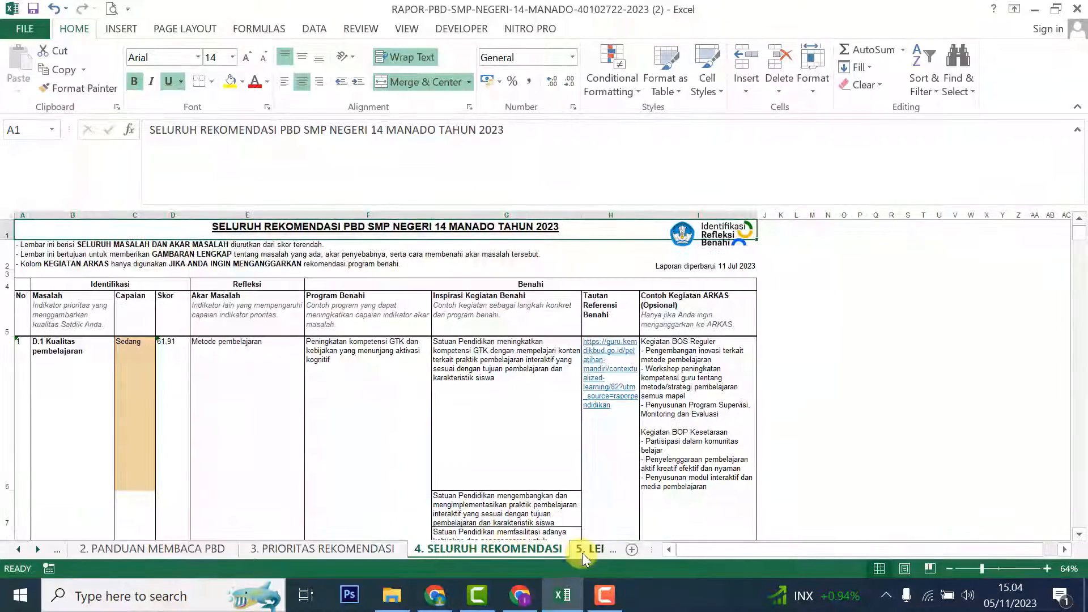
- View the LEMBAR KERJA RKT and LEMBAR KERJA ARKAS sheets at the end of the workbook
left_click(38, 549)
left_click(37, 549)
left_click(299, 545)
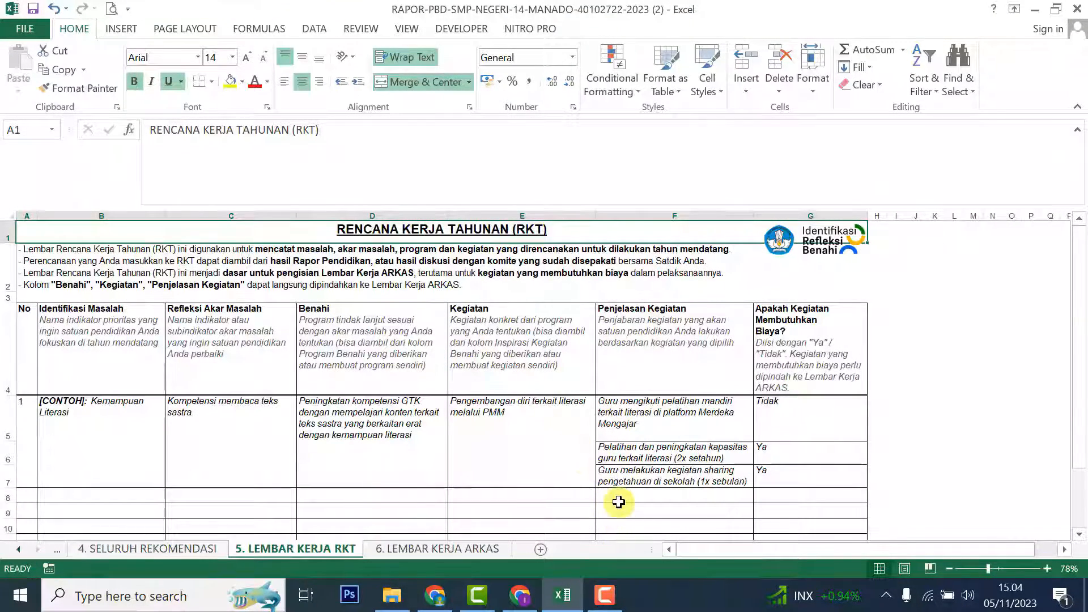
left_click(411, 557)
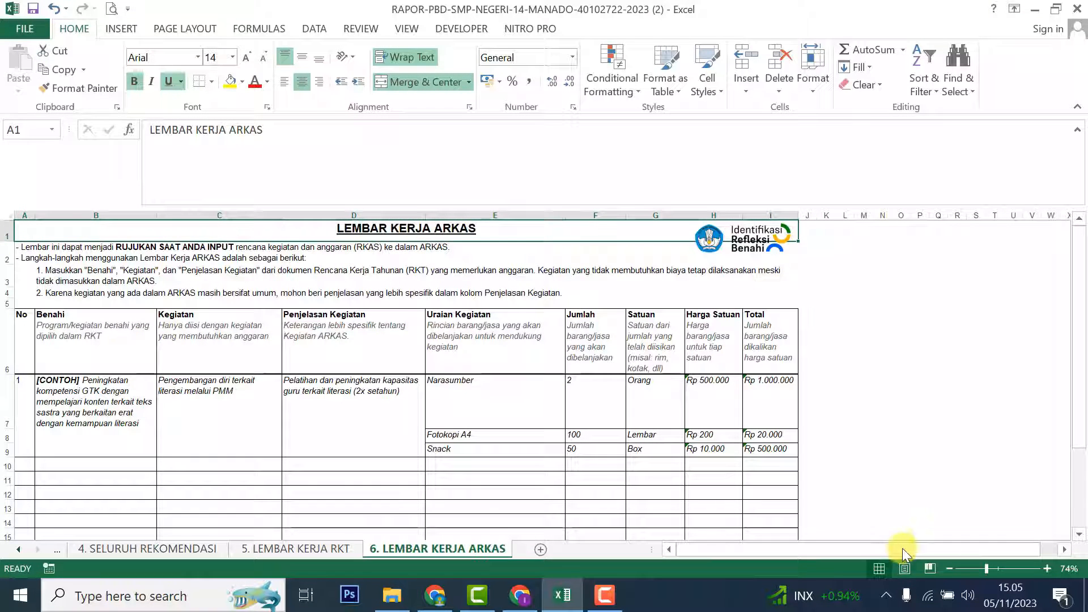
- Switch to Chrome and read the four stages under Tahapan Penerapan Perencanaan Berbasis Data on the Unduh page
left_click(519, 595)
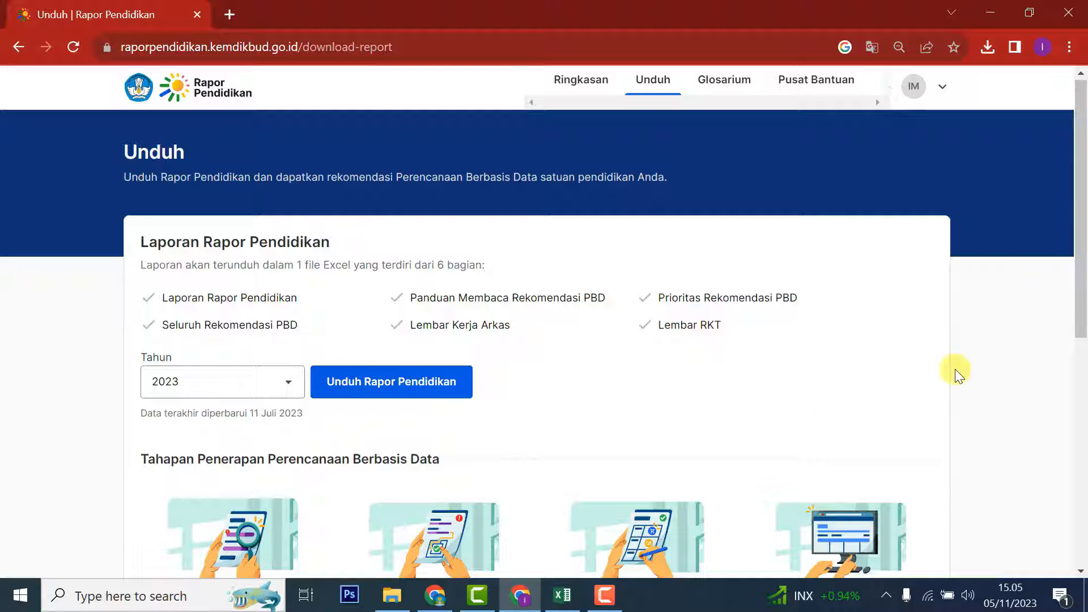
scroll(1079, 204, "down", 2)
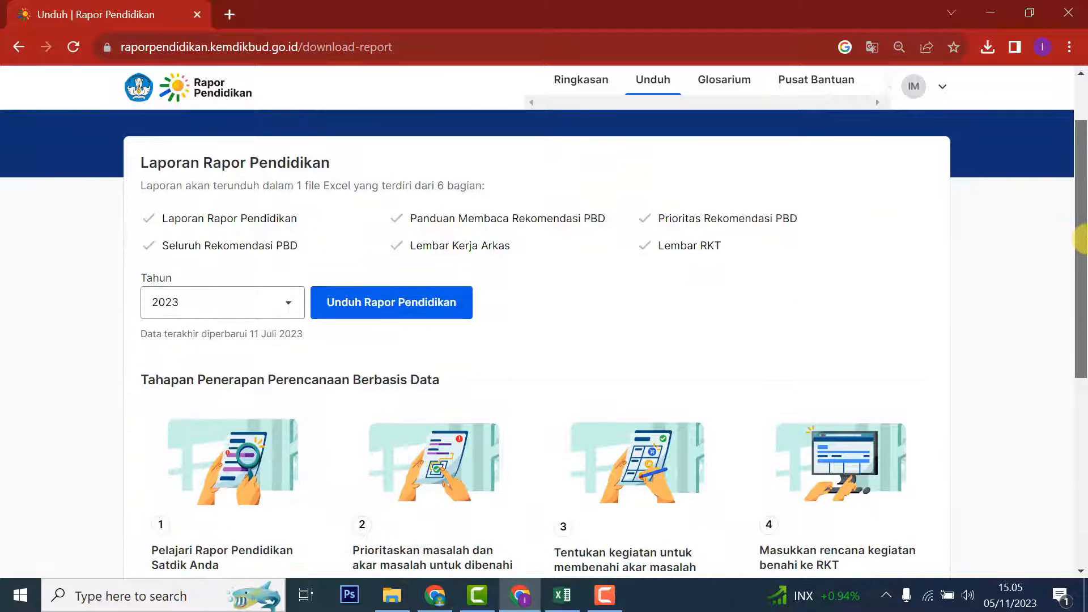
scroll(325, 502, "down", 5)
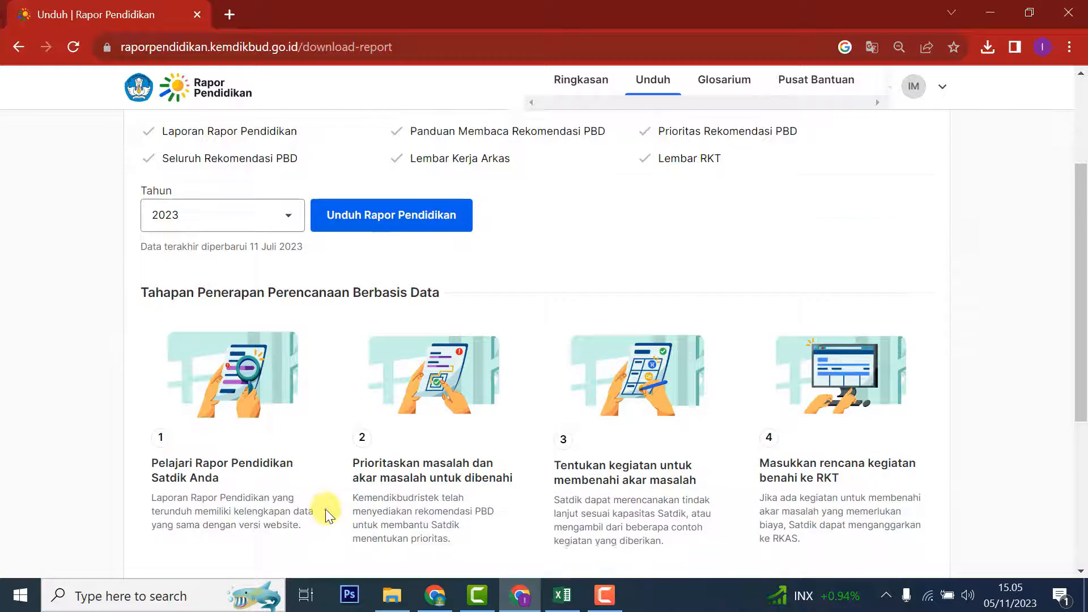
scroll(328, 514, "up", 6)
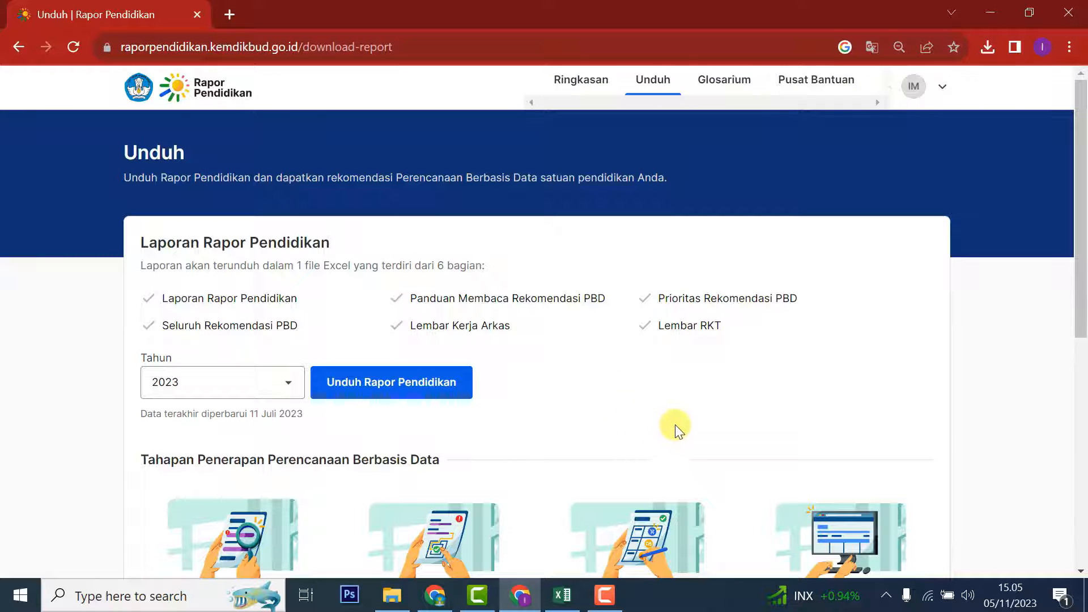
- Return to the Excel workbook and examine the 2023 score and Capaian of Kemampuan literasi on the LAPORAN RAPOR sheet
left_click(562, 595)
left_click(17, 548)
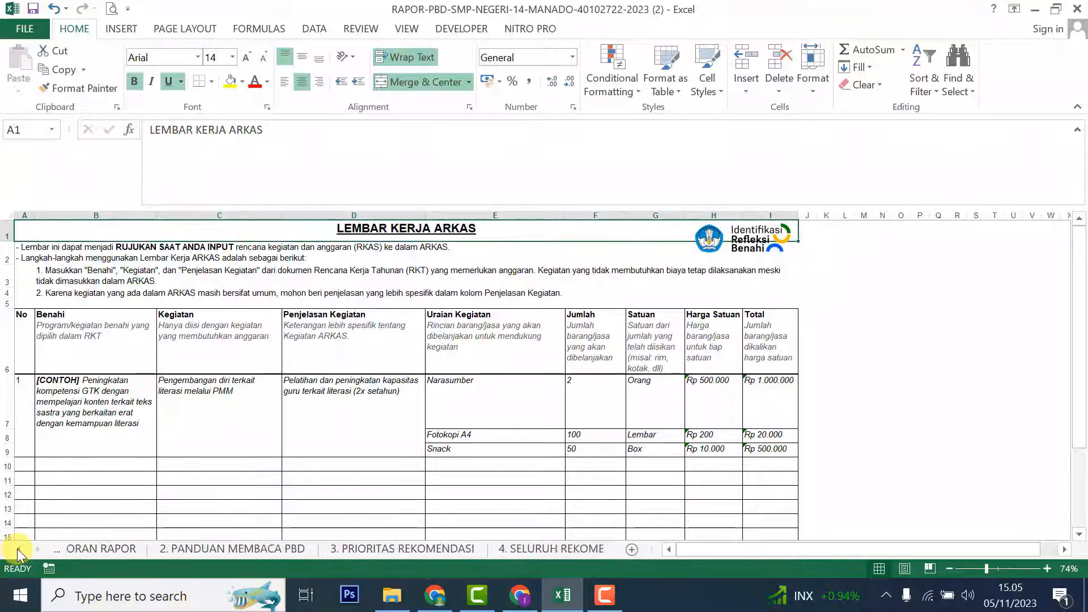
left_click(108, 549)
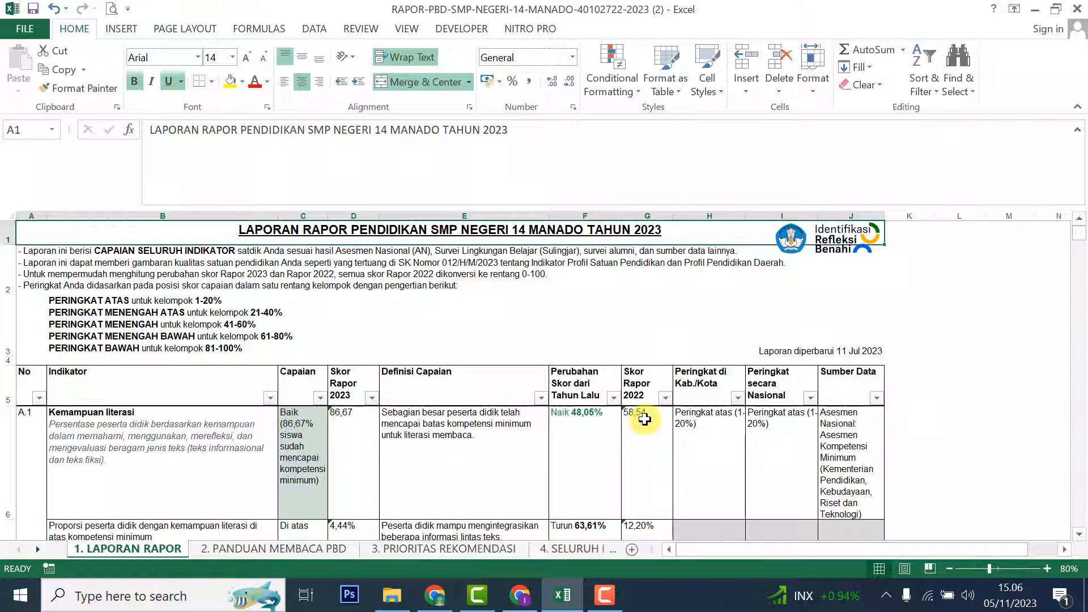
left_click(353, 423)
left_click(300, 448)
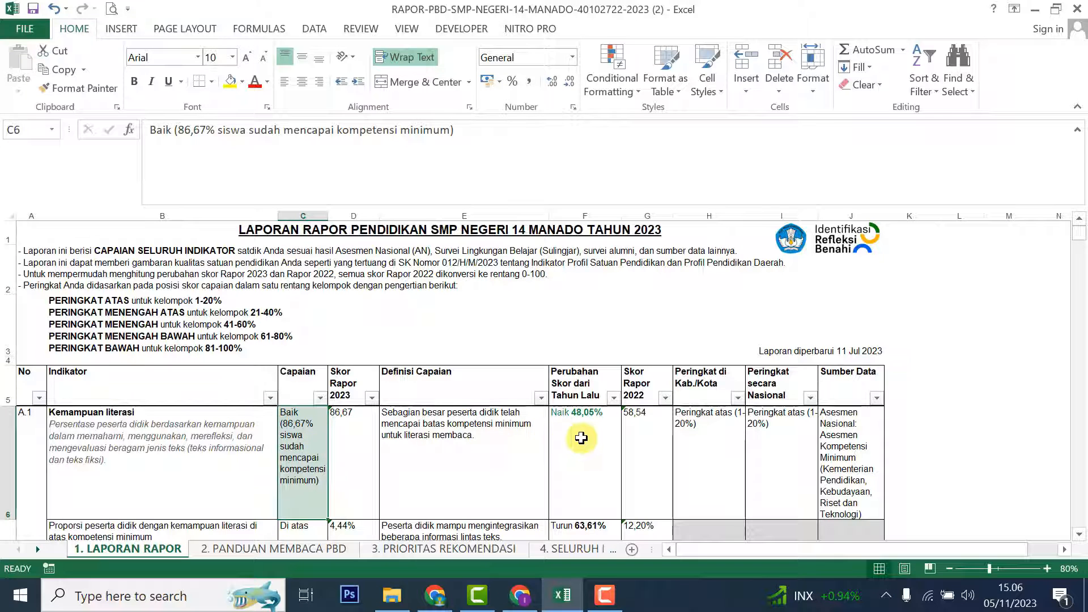
scroll(583, 448, "down", 1)
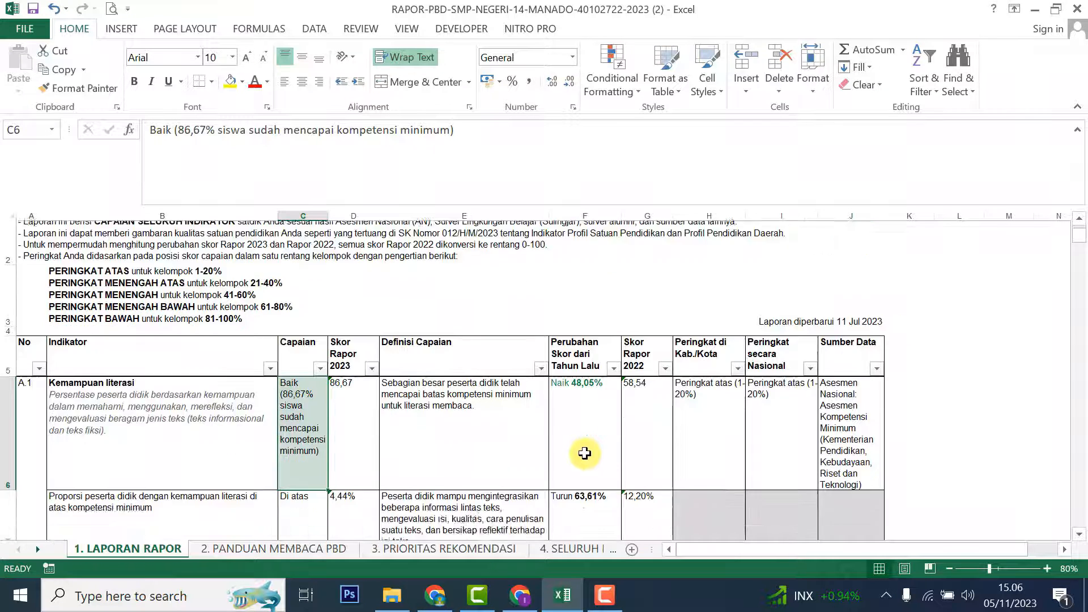
scroll(584, 452, "up", 1)
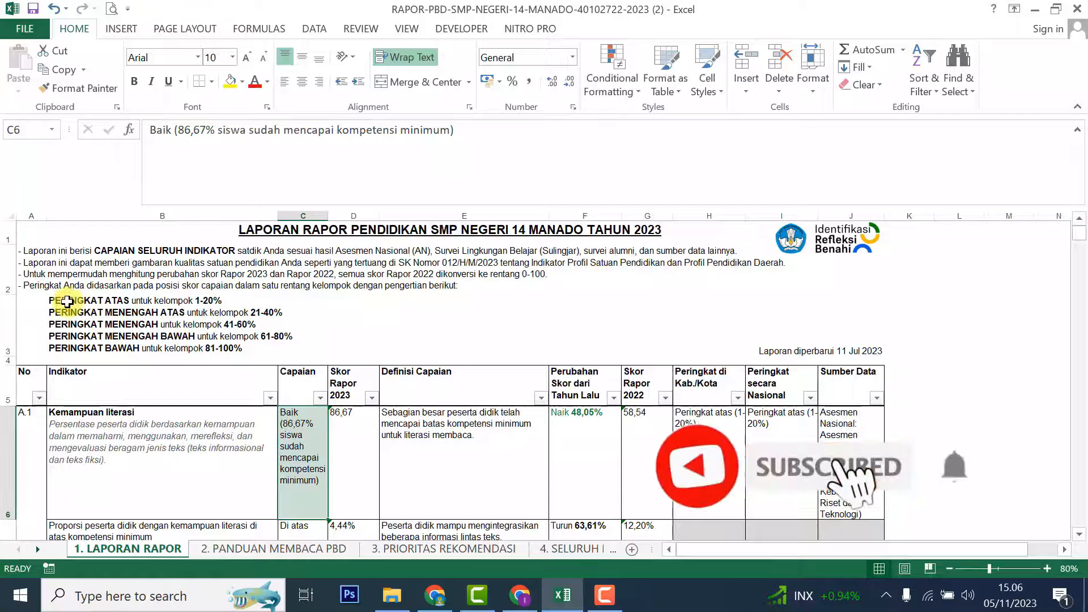
- Examine the Peringkat group definitions in B3 and review all the indicators in the LAPORAN RAPOR table
left_click(54, 314)
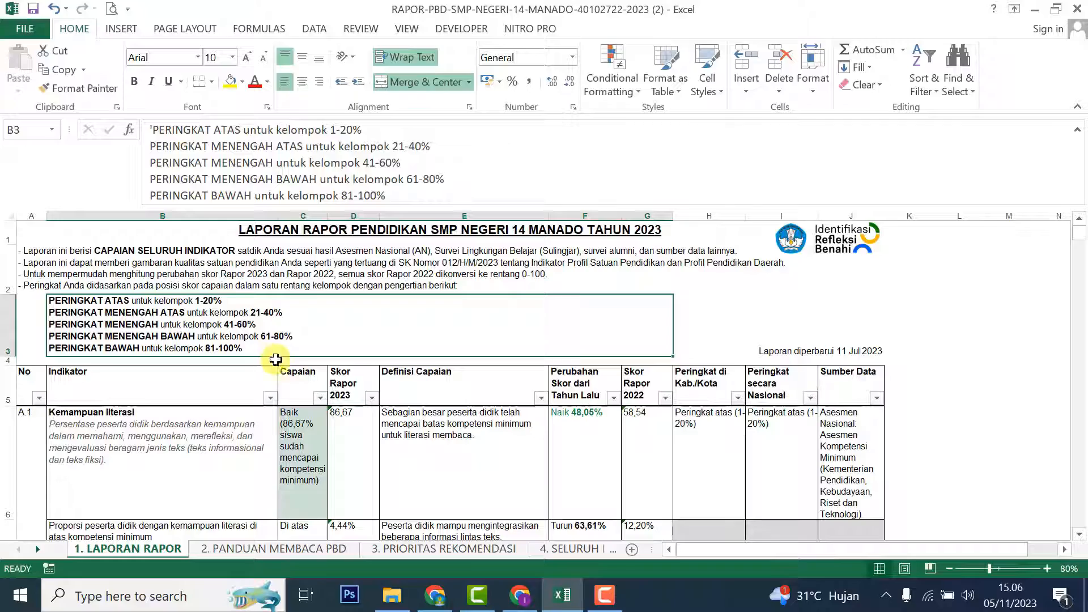
scroll(724, 485, "down", 1)
scroll(724, 485, "down", 5)
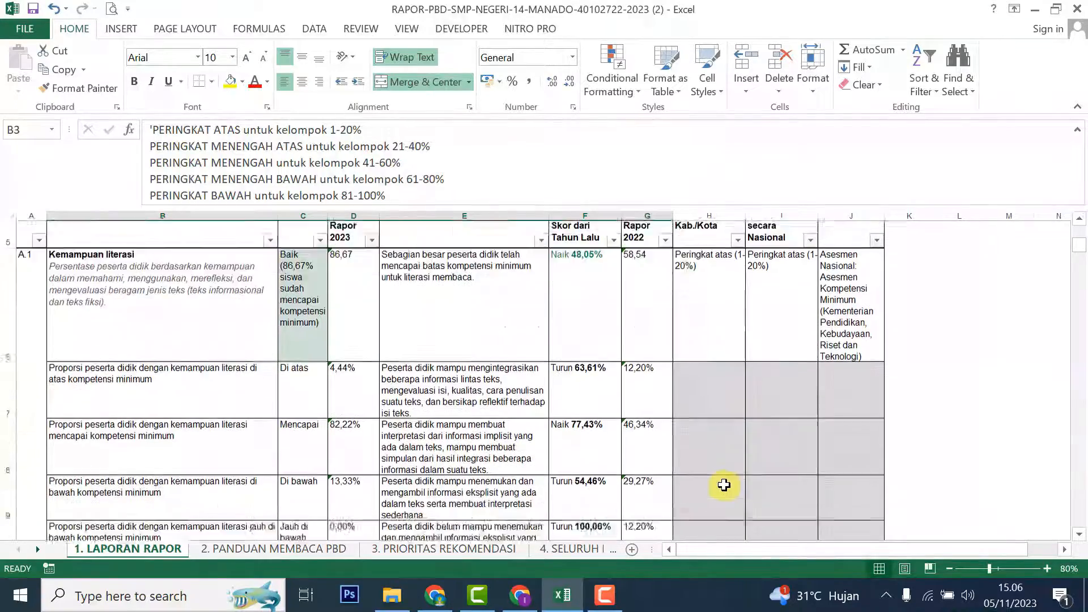
scroll(722, 485, "down", 6)
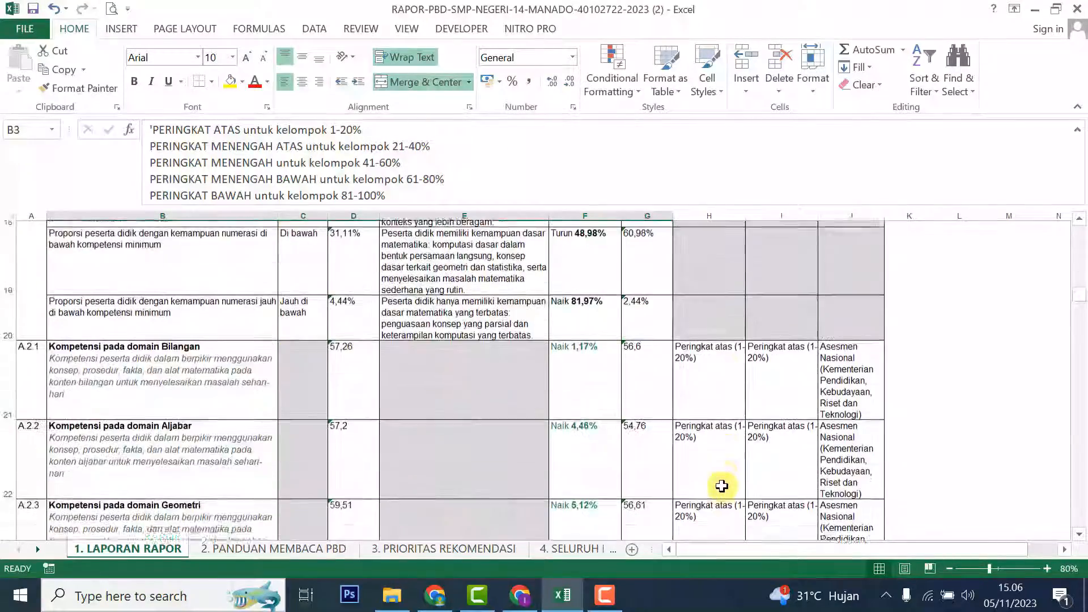
scroll(722, 486, "down", 10)
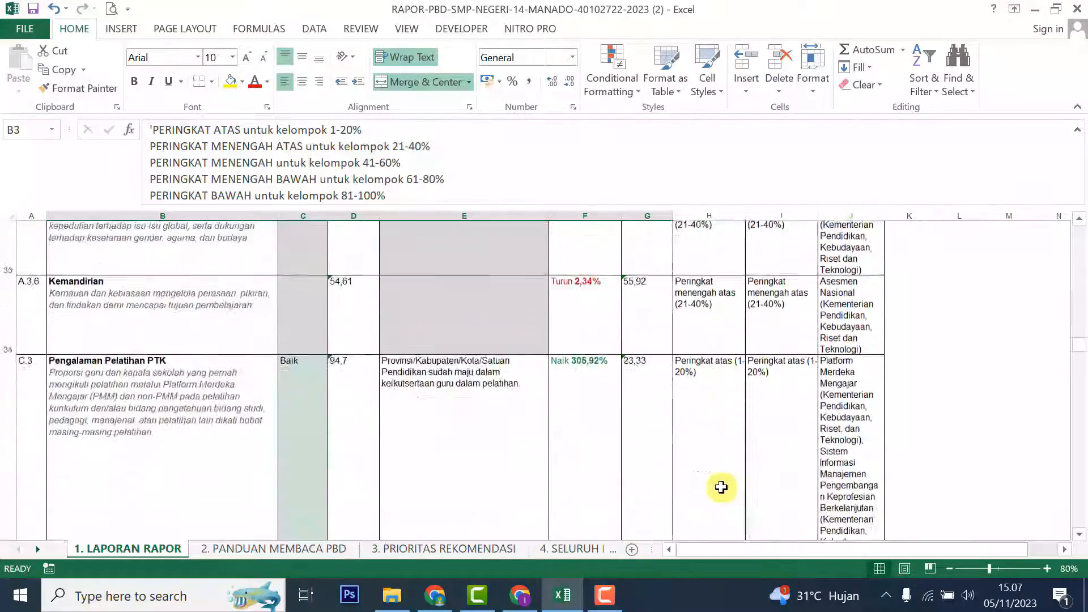
scroll(720, 488, "down", 10)
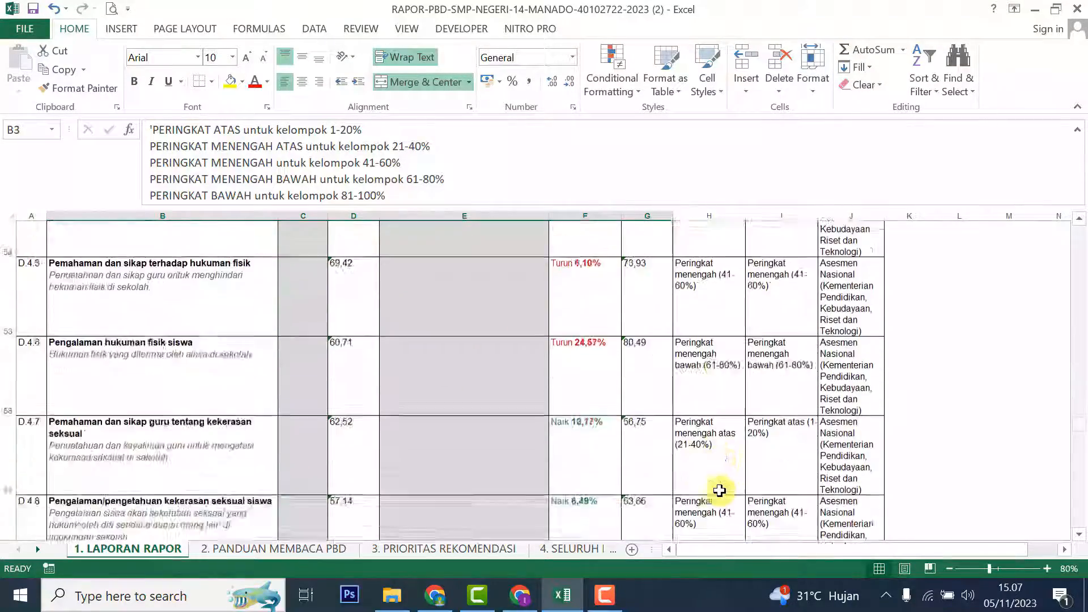
scroll(718, 491, "down", 4)
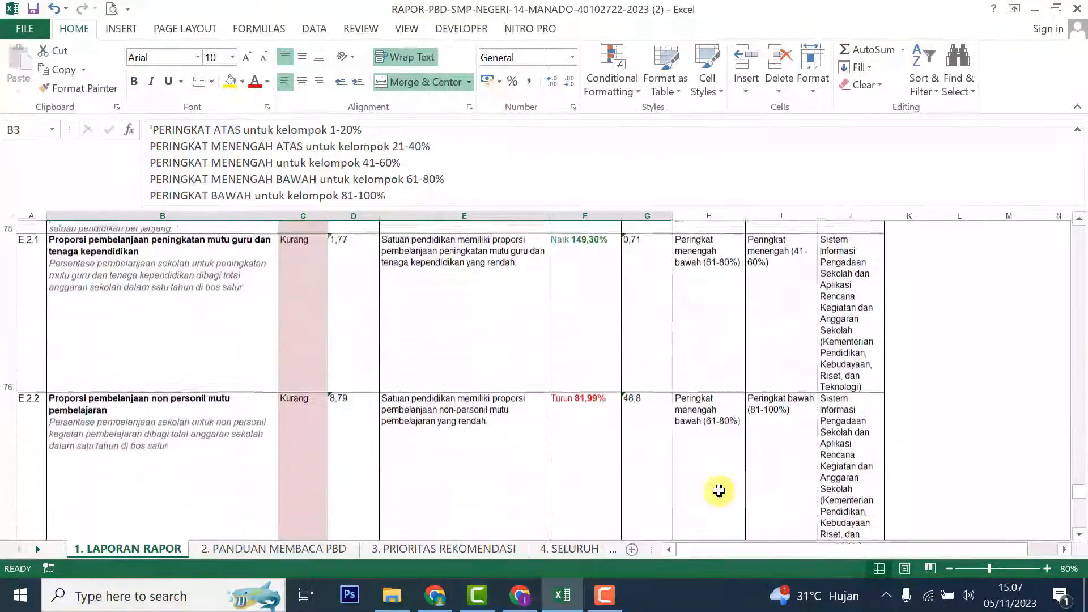
scroll(720, 492, "up", 7)
scroll(720, 492, "up", 20)
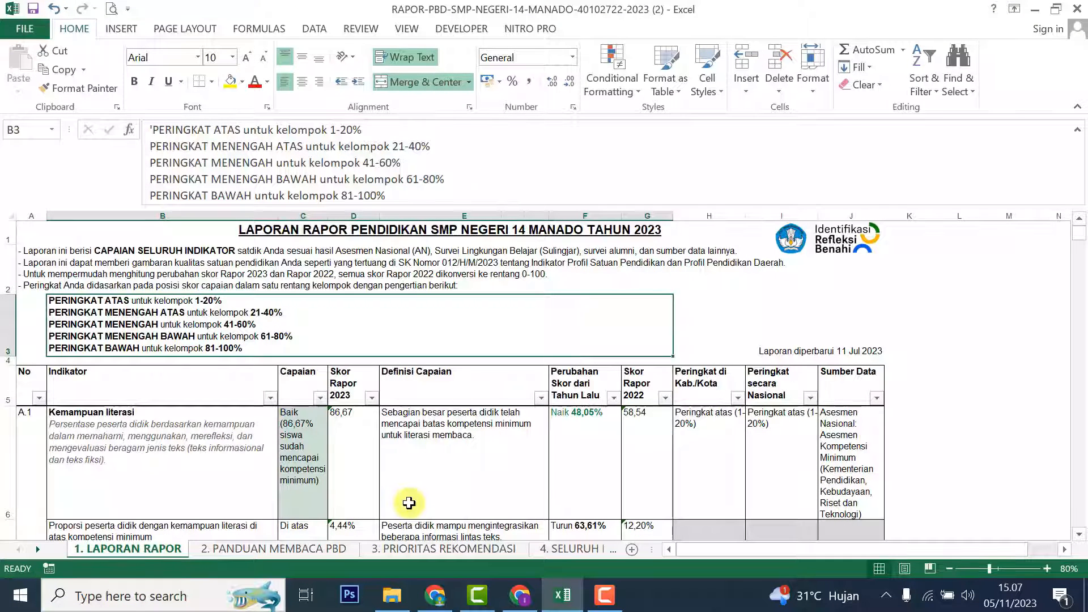
- Open the PANDUAN MEMBACA PBD sheet at 66% zoom and examine the Masalah, Capaian and Skor columns under Identifikasi in the example table
left_click(287, 548)
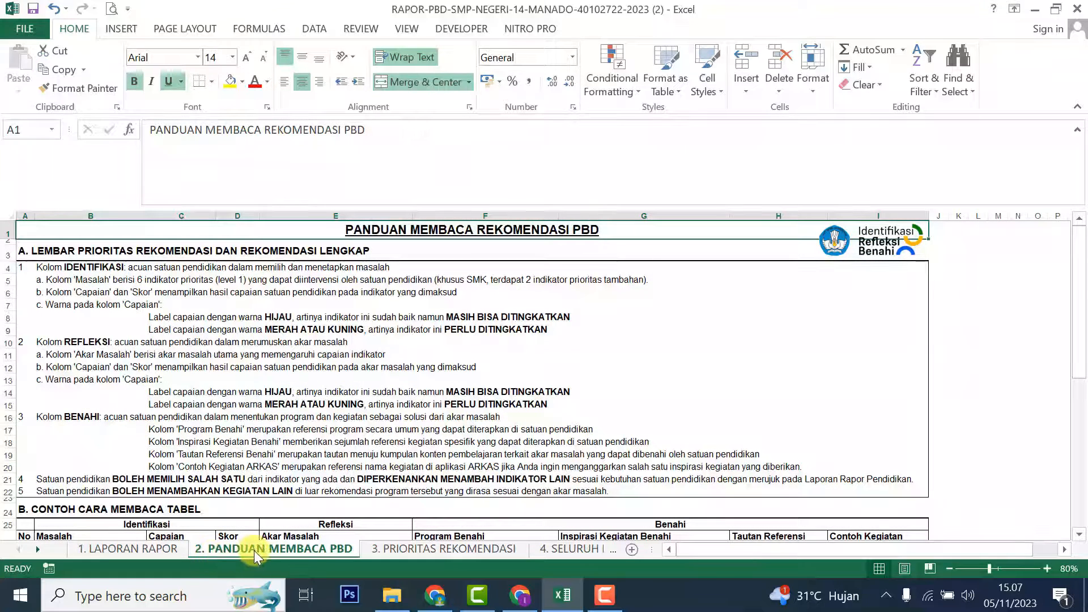
left_click_drag(1082, 296, 1079, 271)
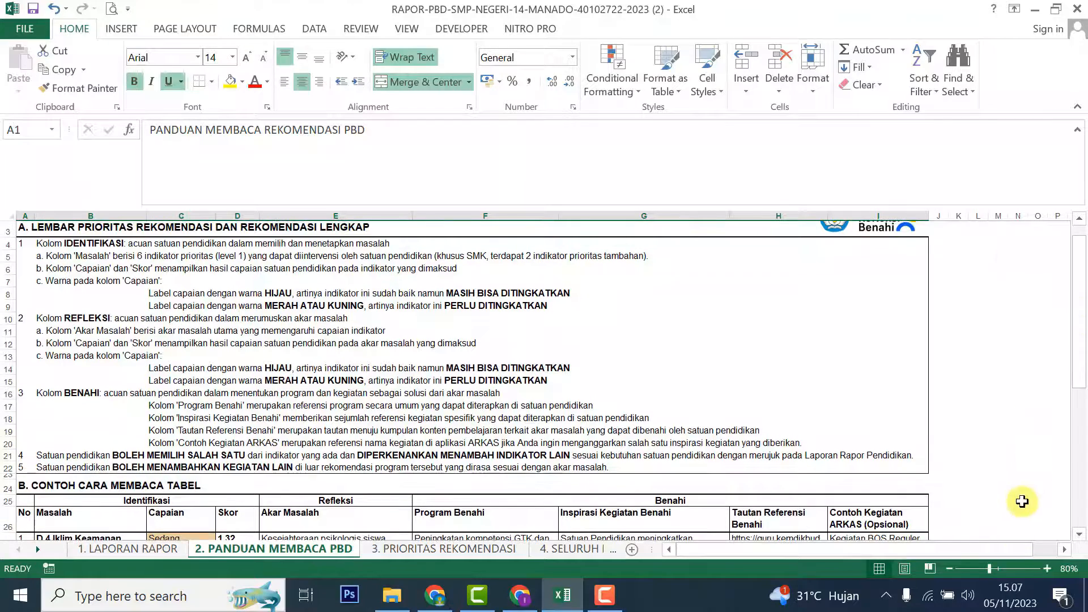
left_click(982, 568)
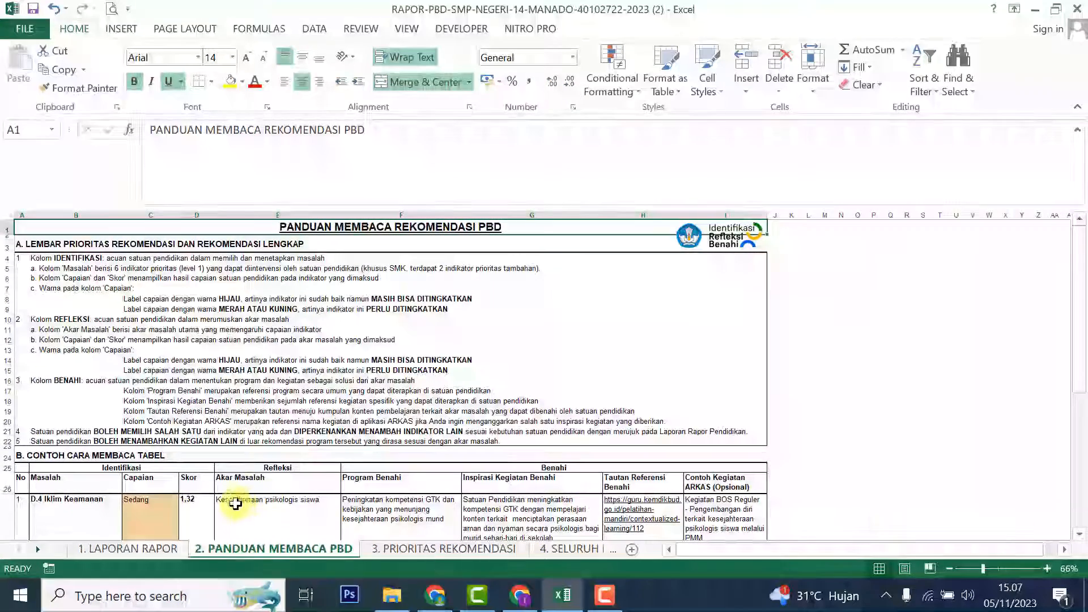
left_click(116, 469)
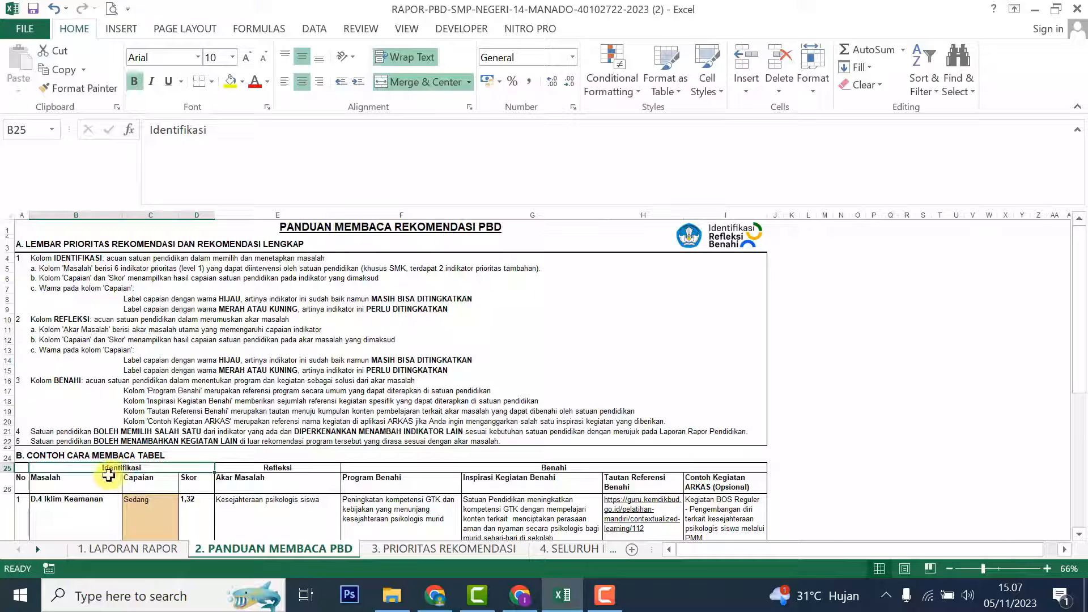
left_click(62, 479)
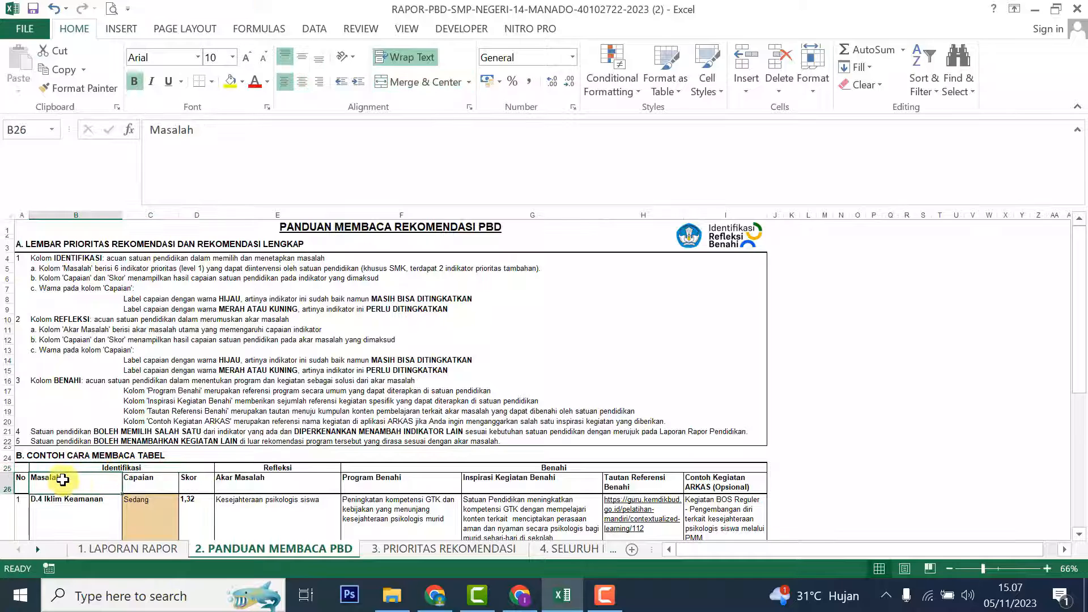
left_click(145, 488)
left_click(194, 480)
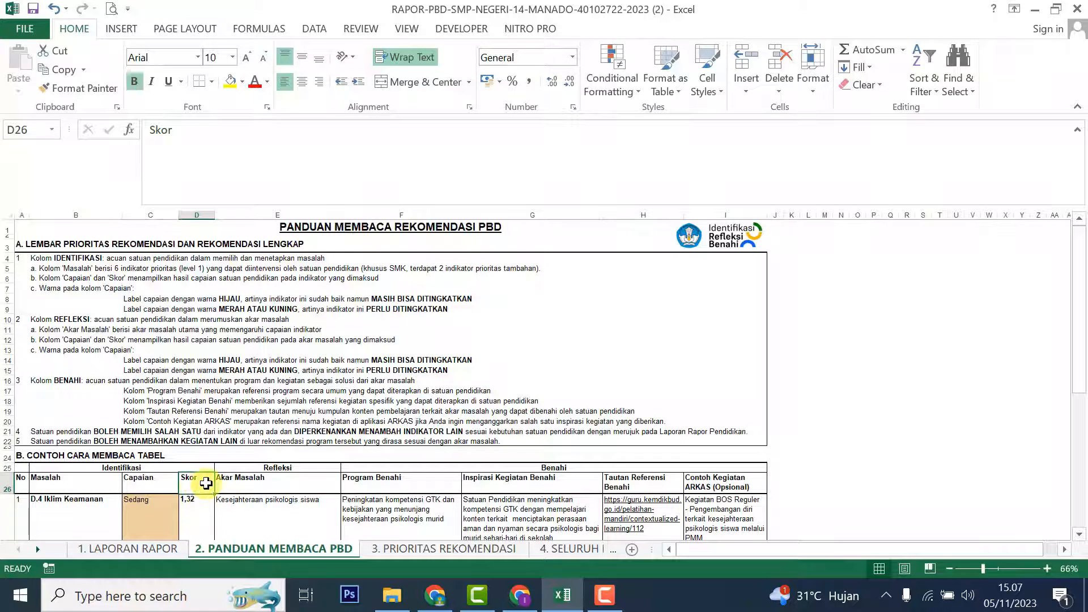
- Read the Kolom REFLEKSI explanation in B10 and examine the Akar Masalah column under Refleksi in the example table
left_click(46, 320)
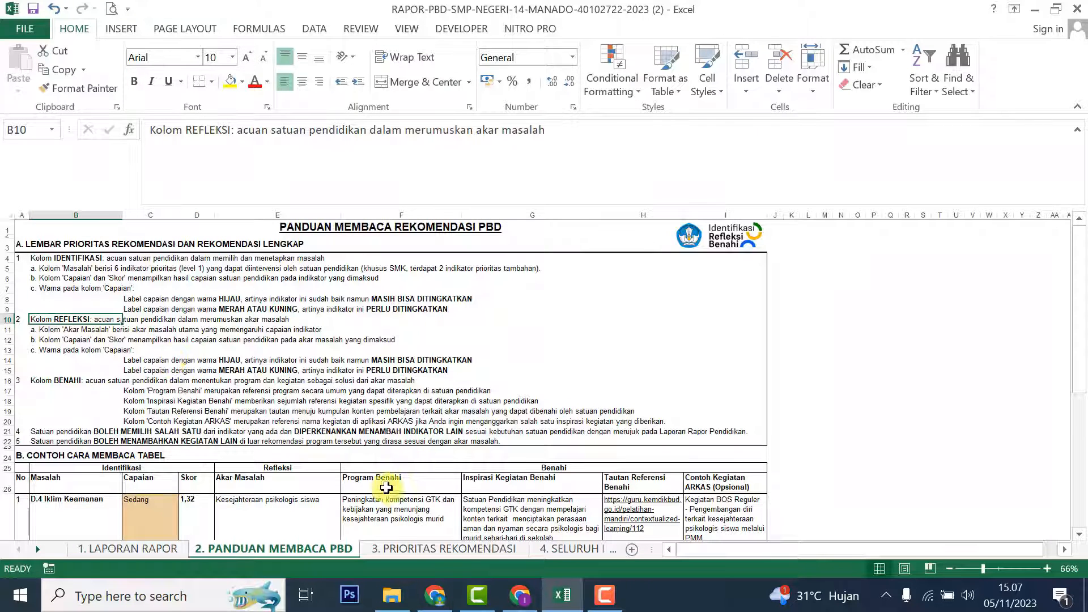
left_click(308, 467)
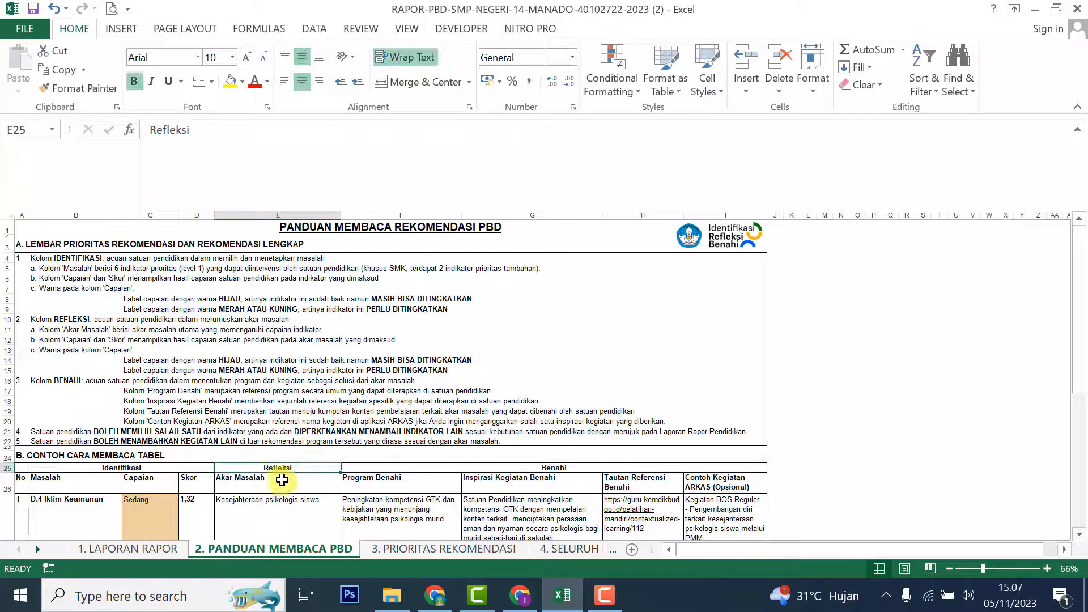
left_click(247, 482)
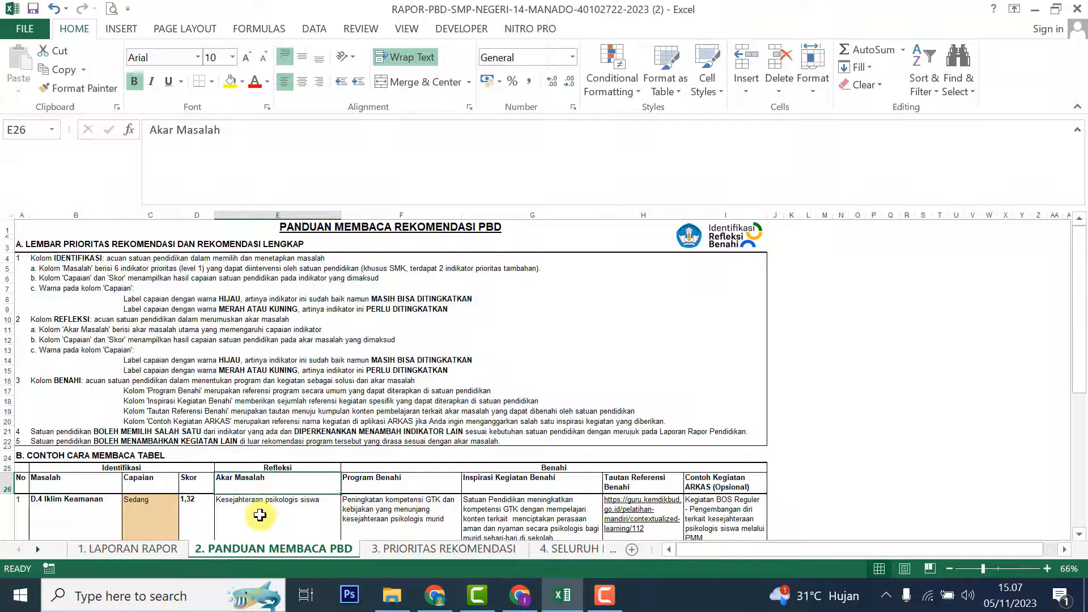
- Examine the Benahi columns in the example table: Program Benahi, Inspirasi Kegiatan Benahi, Tautan Referensi Benahi and Contoh Kegiatan ARKAS
left_click(534, 468)
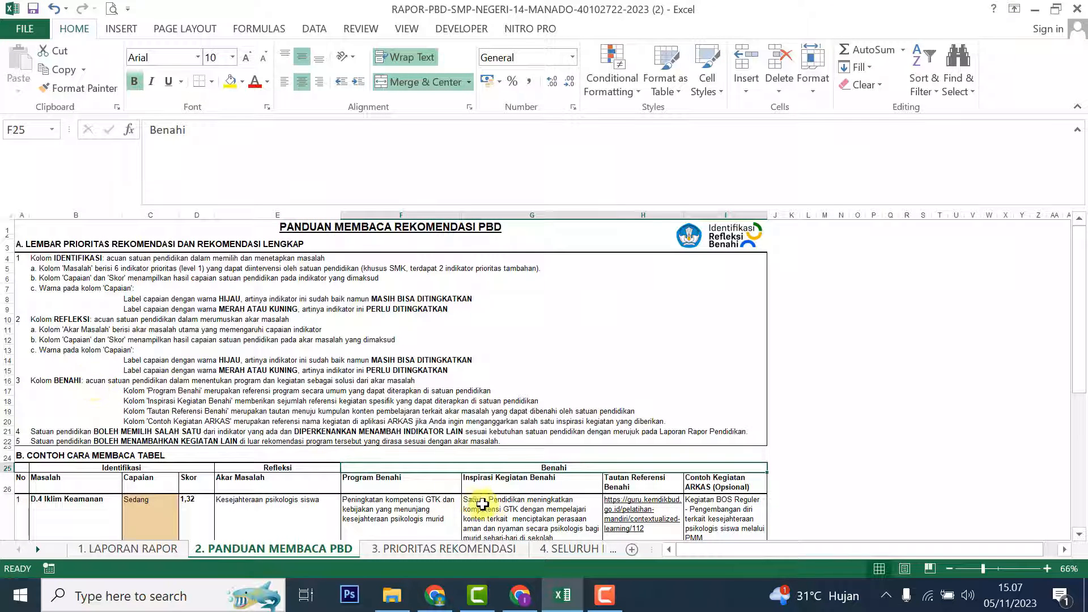
left_click(383, 483)
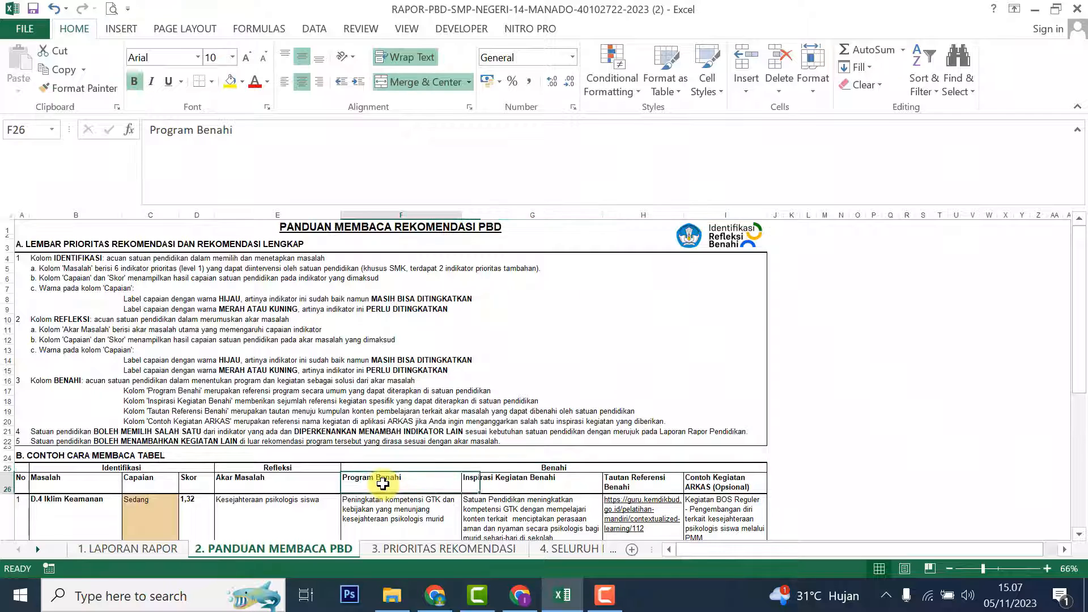
left_click(538, 488)
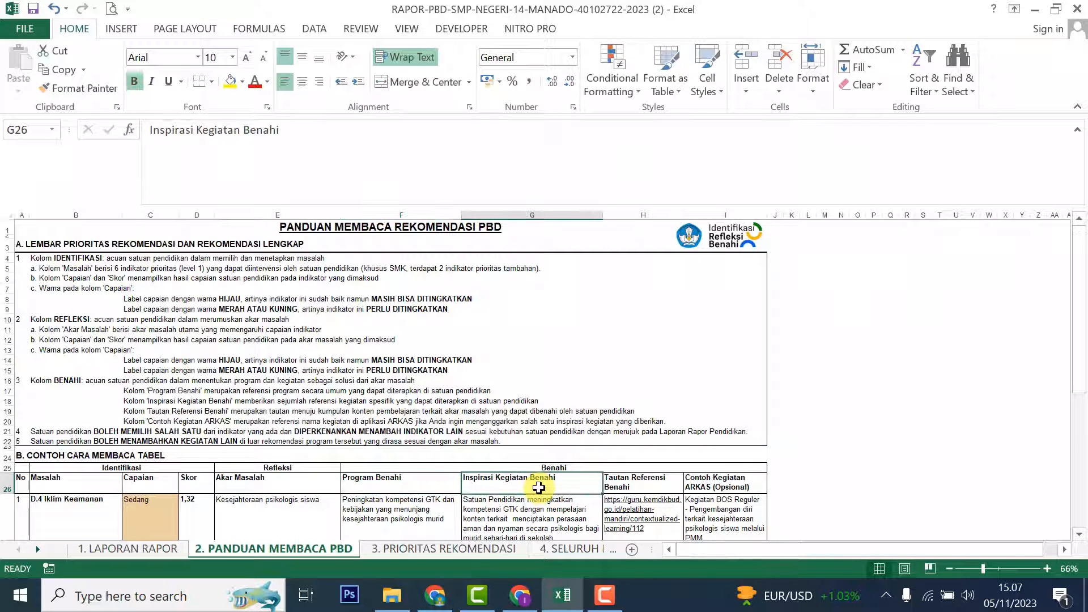
left_click(661, 483)
scroll(660, 483, "down", 1)
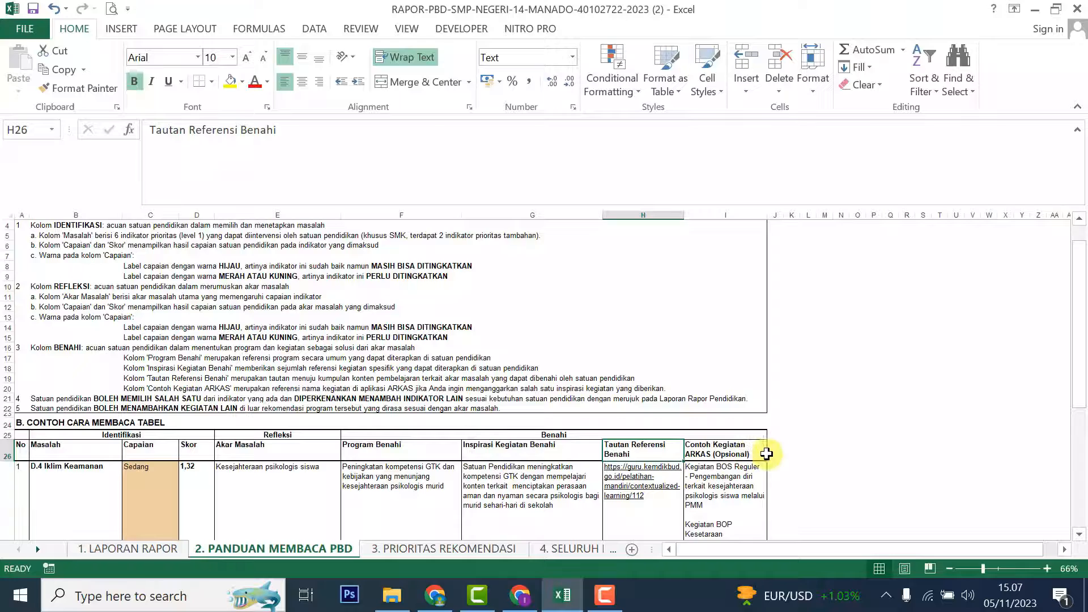
scroll(759, 453, "down", 1)
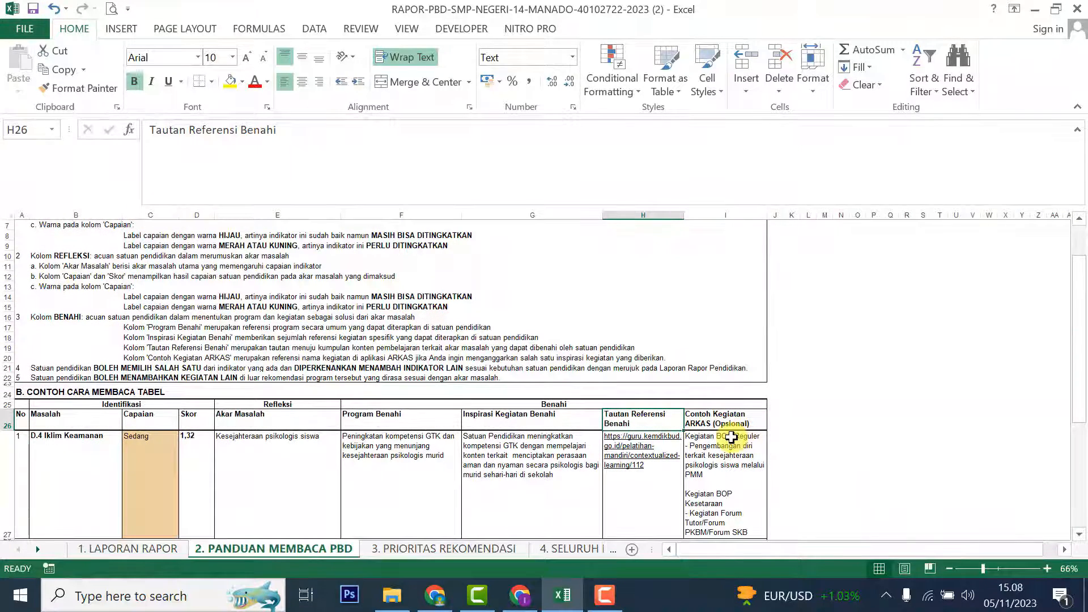
scroll(731, 443, "down", 1)
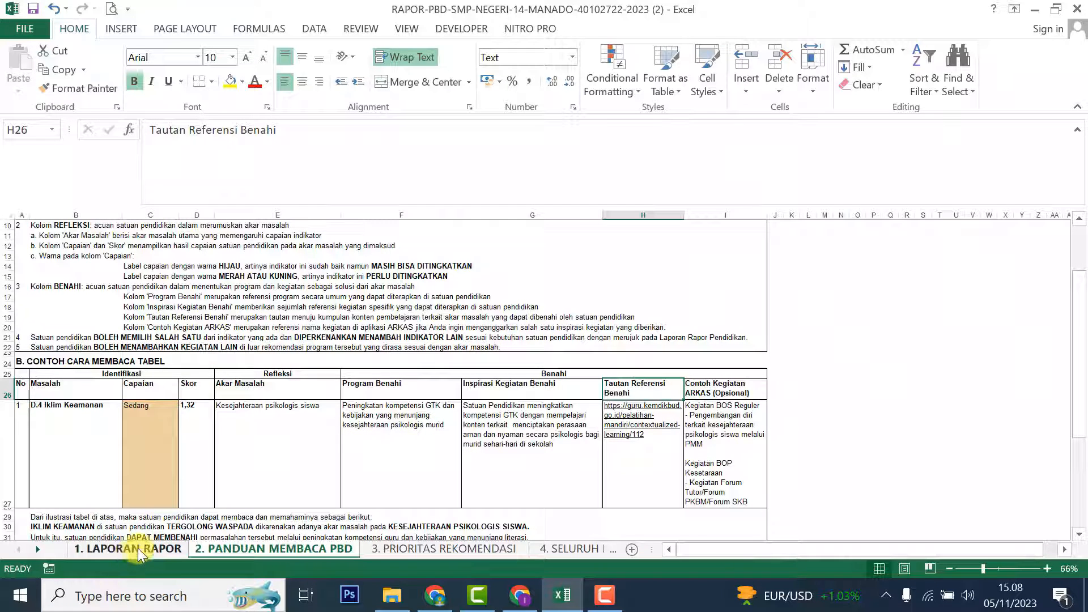
- Open the PRIORITAS REKOMENDASI sheet at 70% zoom and read its introductory notes, column headings and first recommendation
left_click(38, 549)
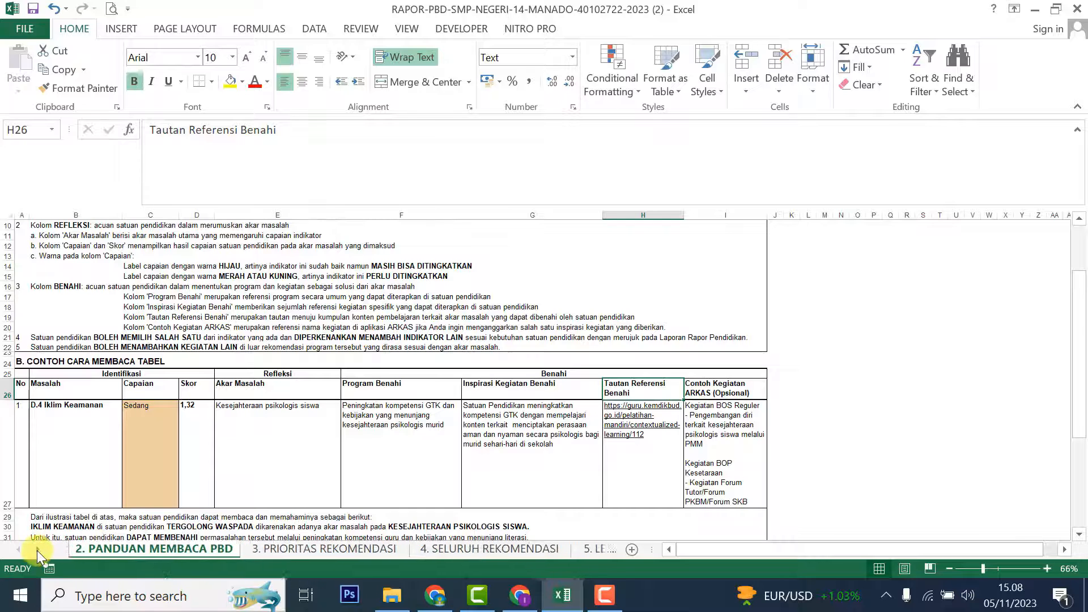
left_click(284, 549)
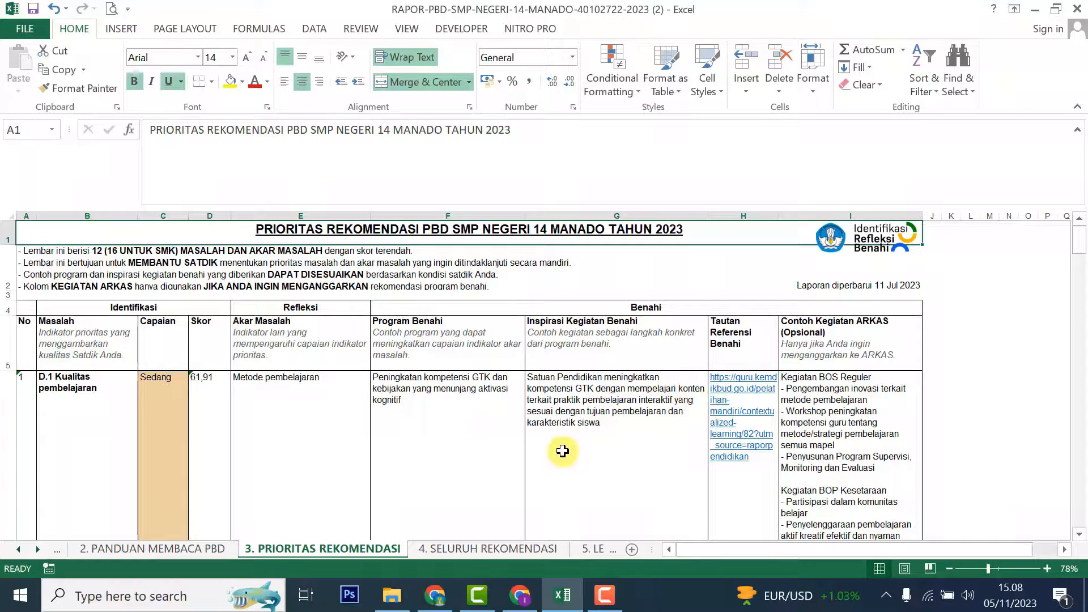
left_click(983, 566)
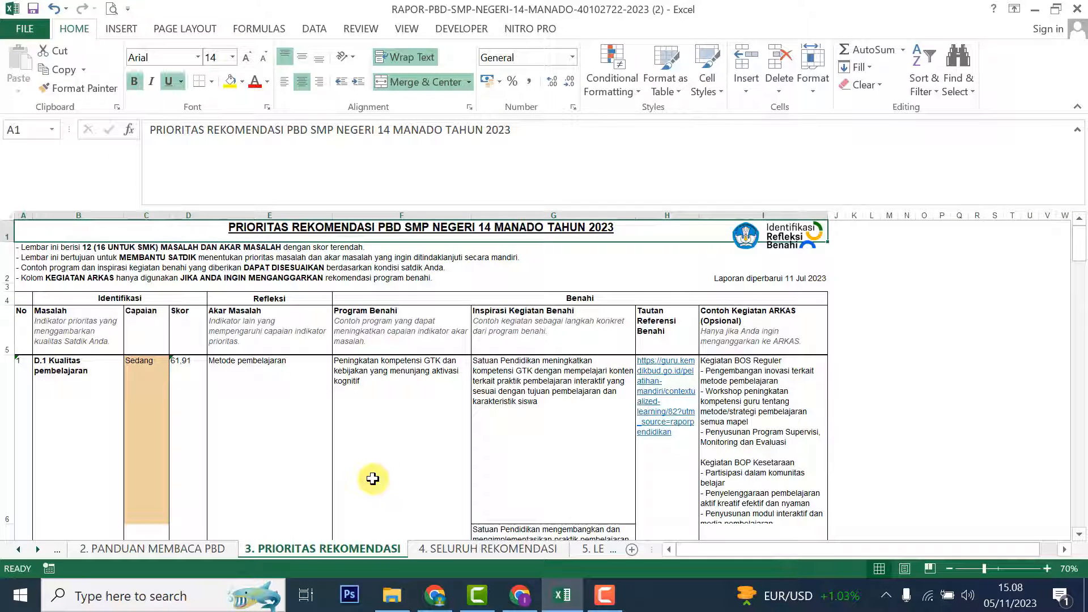
scroll(388, 496, "down", 1)
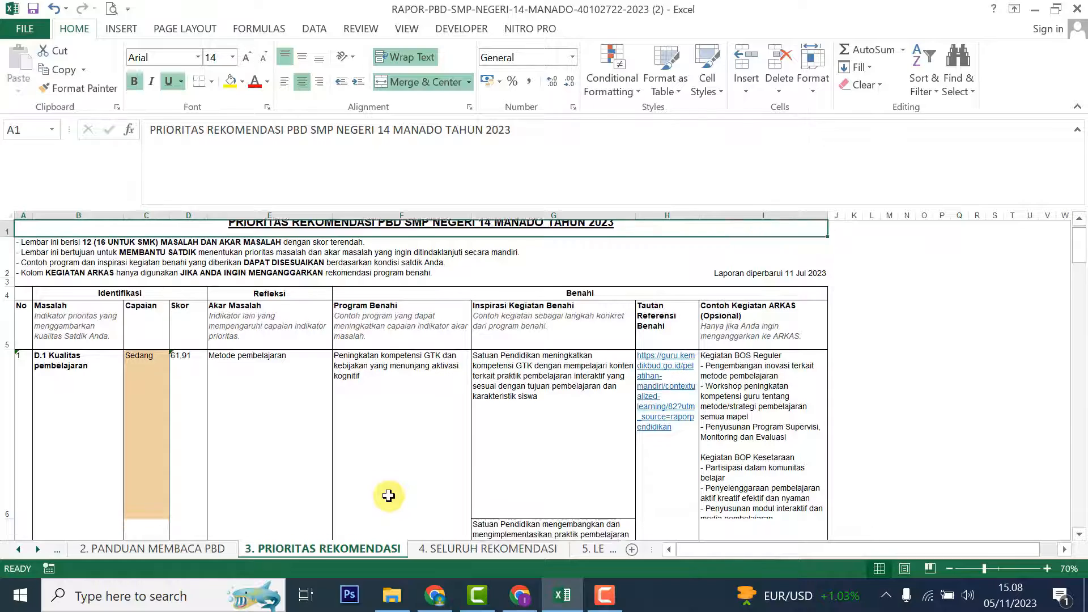
scroll(396, 499, "down", 2)
scroll(396, 497, "up", 3)
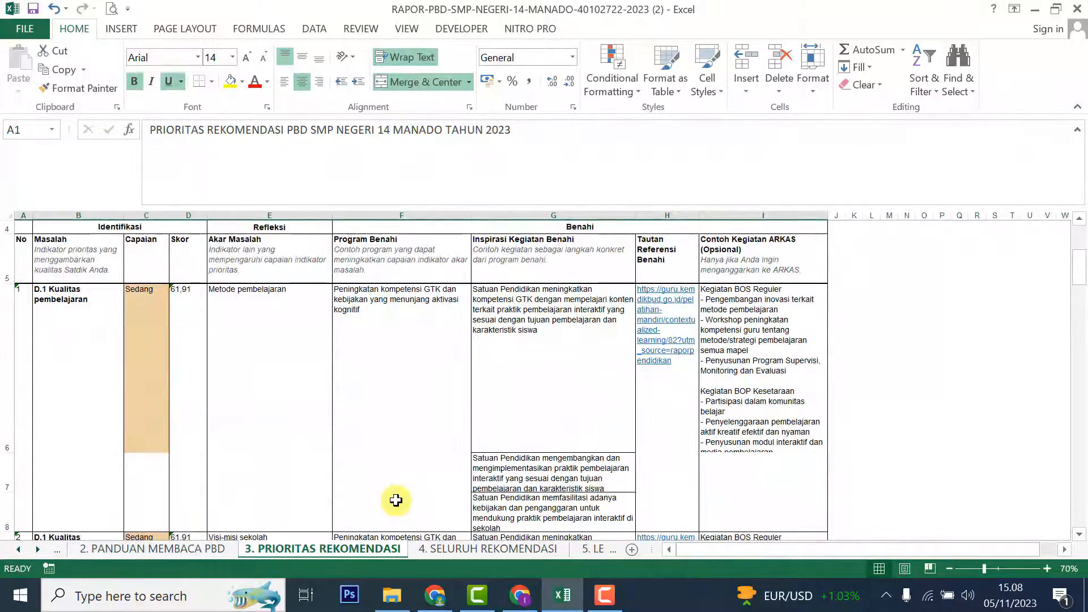
- Compare the Masalah and Akar Masalah entries of the first two D.1 Kualitas pembelajaran recommendations in rows 6 and 9
left_click(85, 391)
scroll(107, 410, "down", 3)
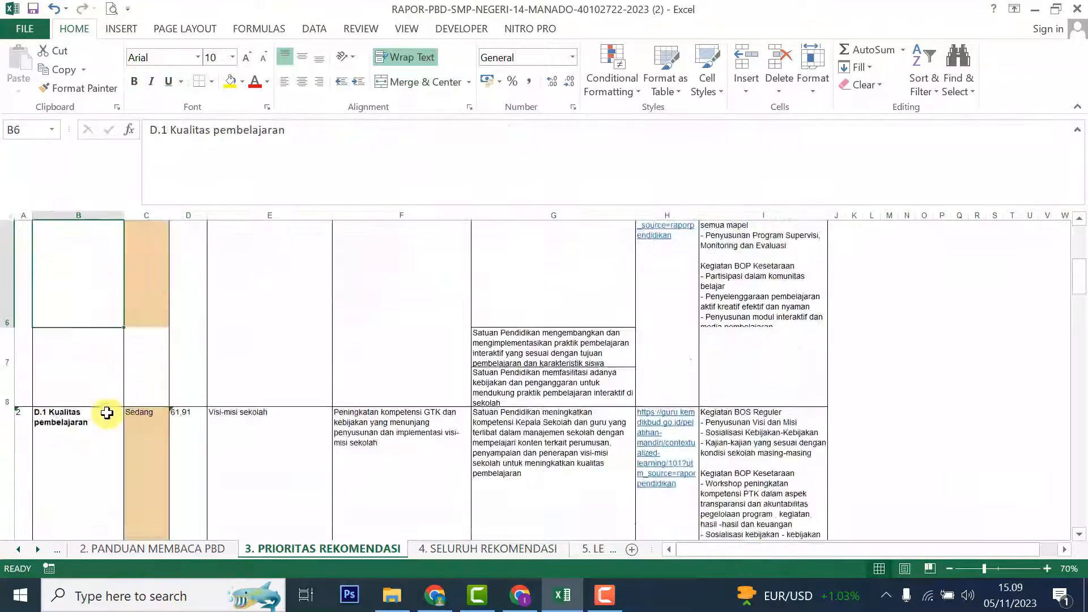
scroll(108, 415, "up", 1)
left_click(92, 342)
scroll(172, 366, "up", 1)
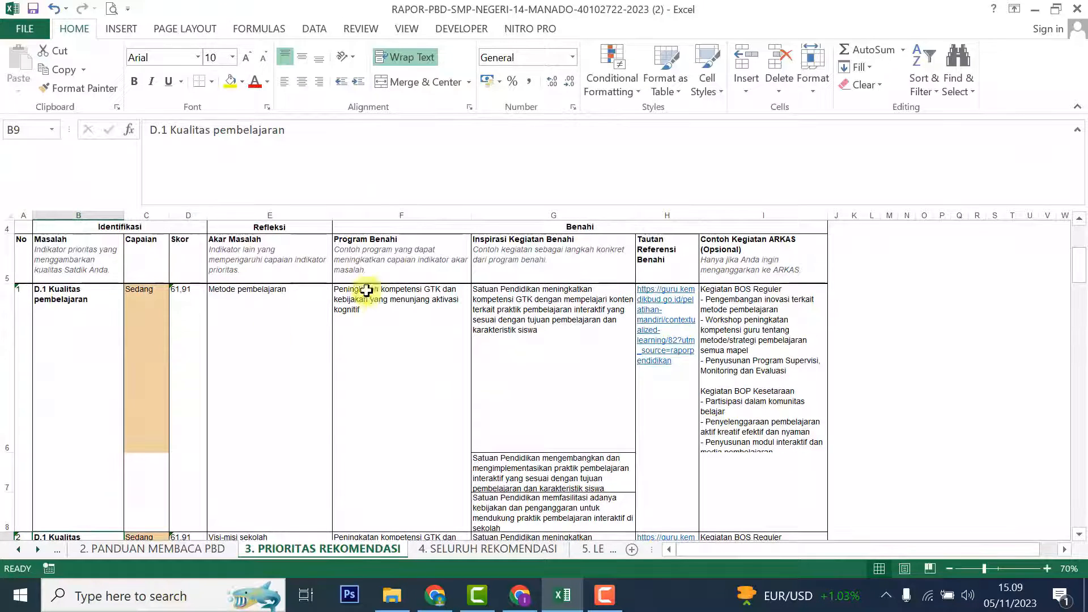
left_click(268, 317)
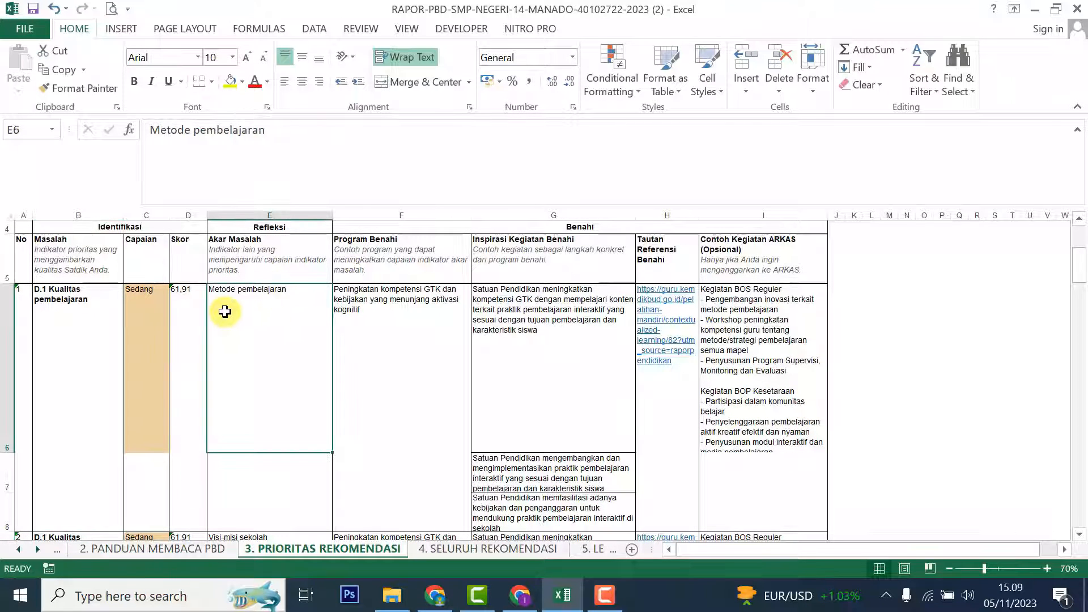
scroll(187, 358, "down", 1)
left_click(80, 328)
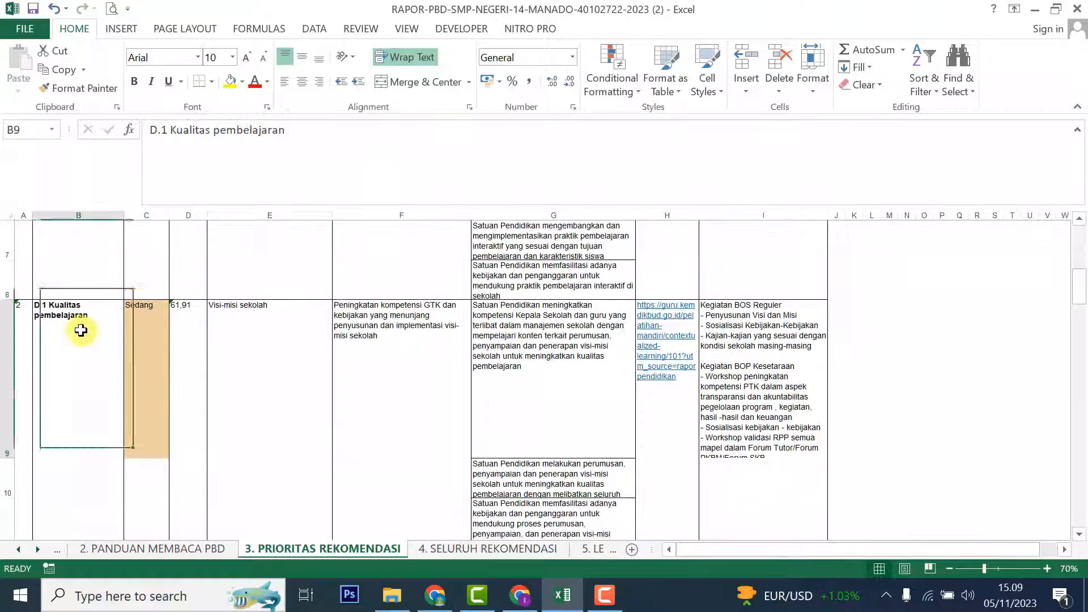
scroll(238, 348, "up", 1)
scroll(238, 318, "up", 1)
scroll(249, 340, "down", 2)
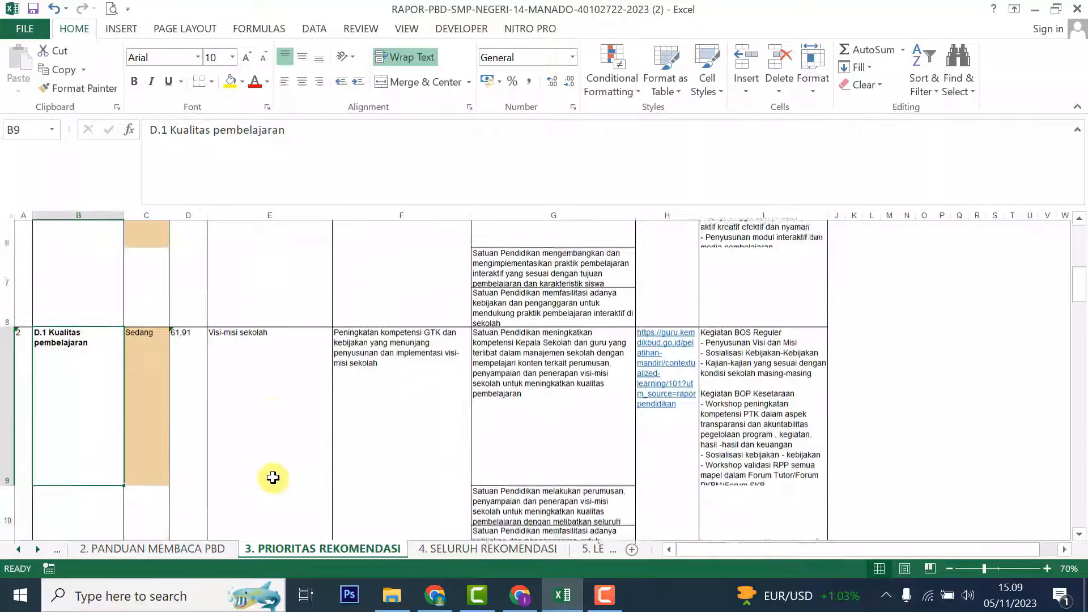
left_click(258, 340)
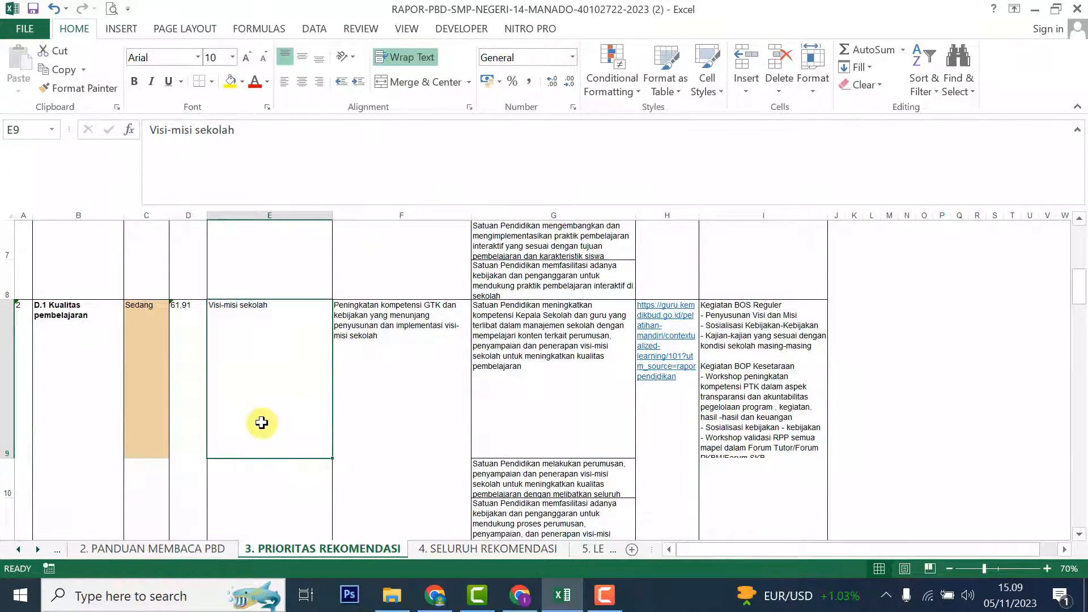
- Review the remaining priority recommendations down to A.1 Kemampuan literasi in B39, and return to the beginning of the sheet
scroll(261, 422, "down", 1)
scroll(261, 423, "down", 6)
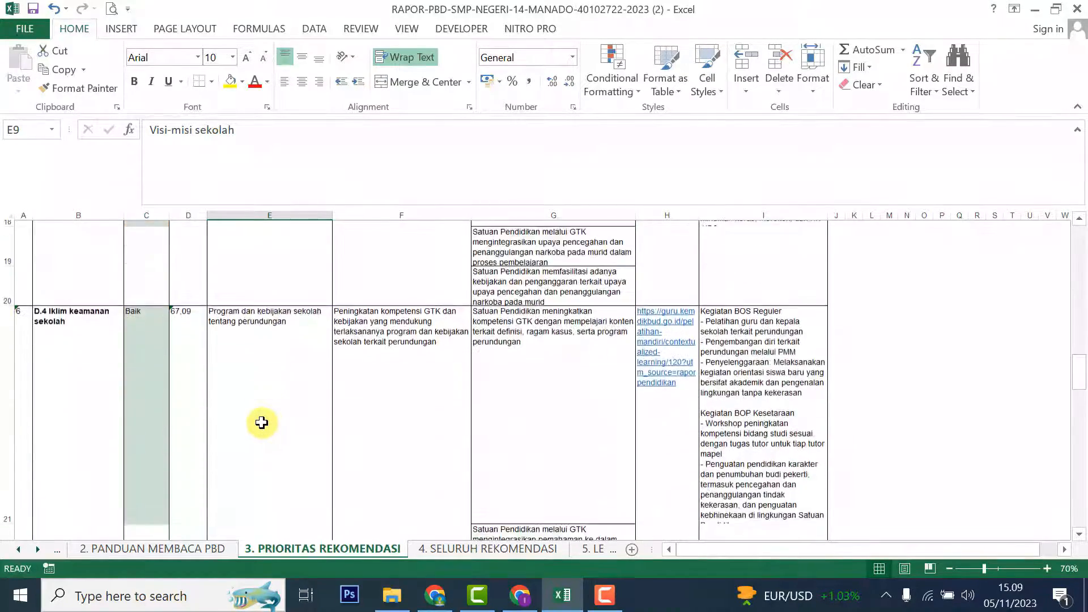
scroll(260, 423, "down", 4)
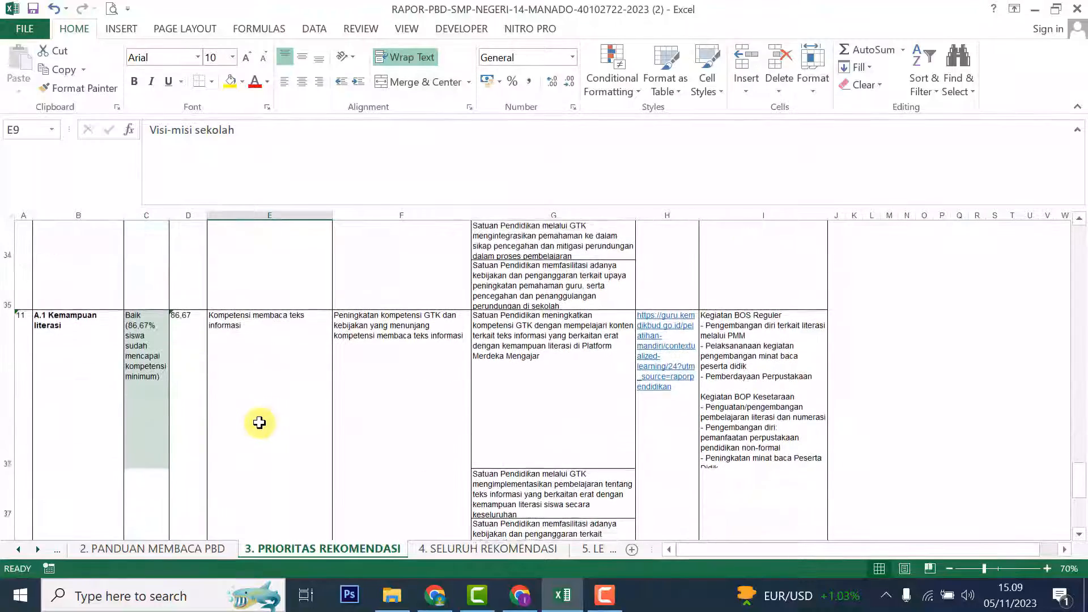
left_click(72, 344)
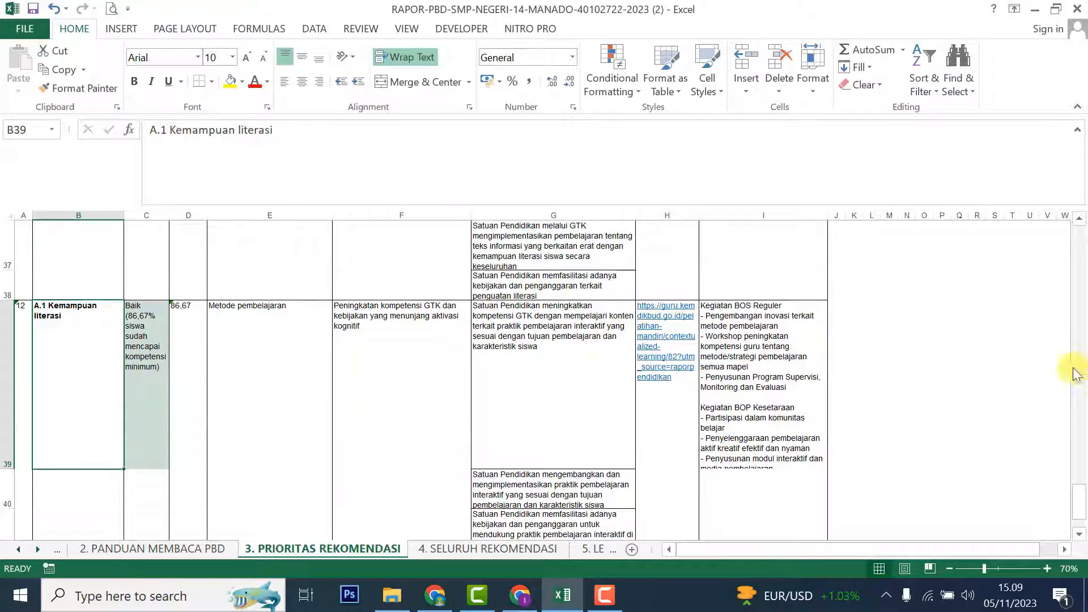
left_click_drag(1082, 497, 1046, 231)
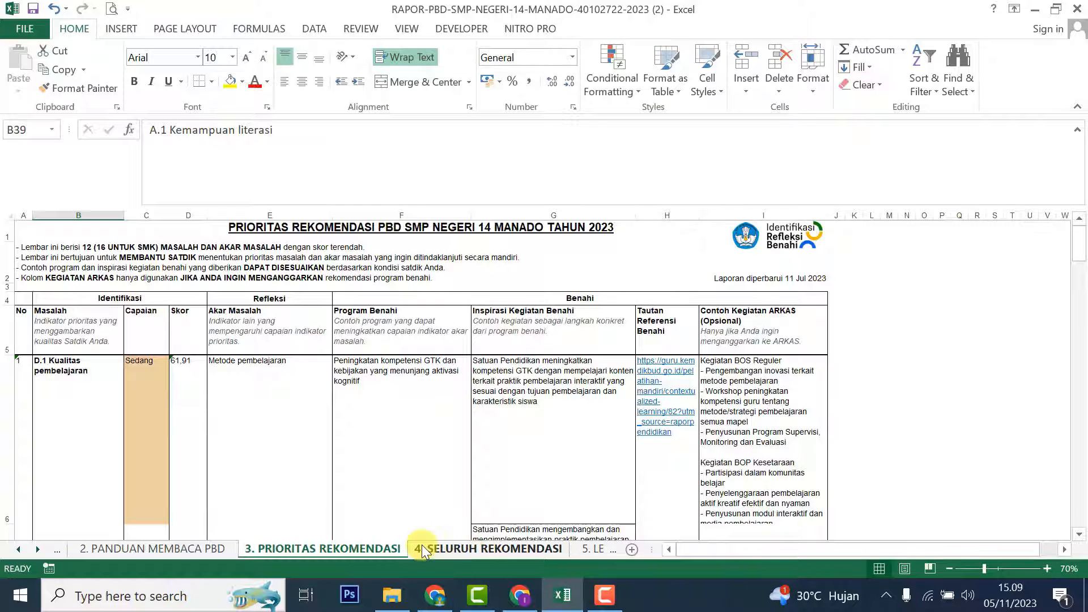
- Open the SELURUH REKOMENDASI sheet and review the full list of problems and root causes down to the item number in A141
left_click(441, 547)
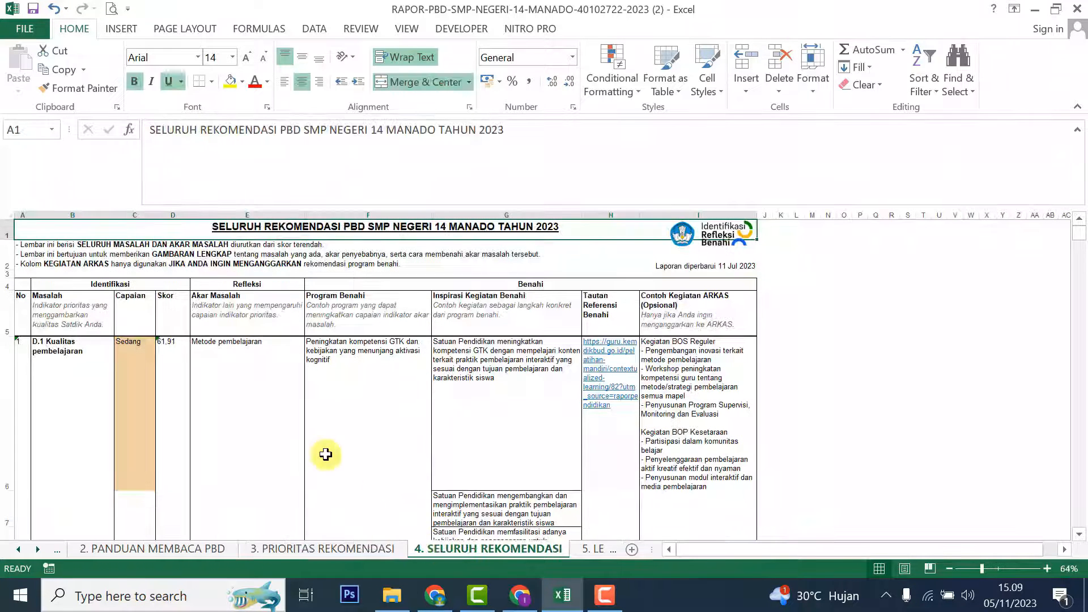
scroll(265, 470, "down", 8)
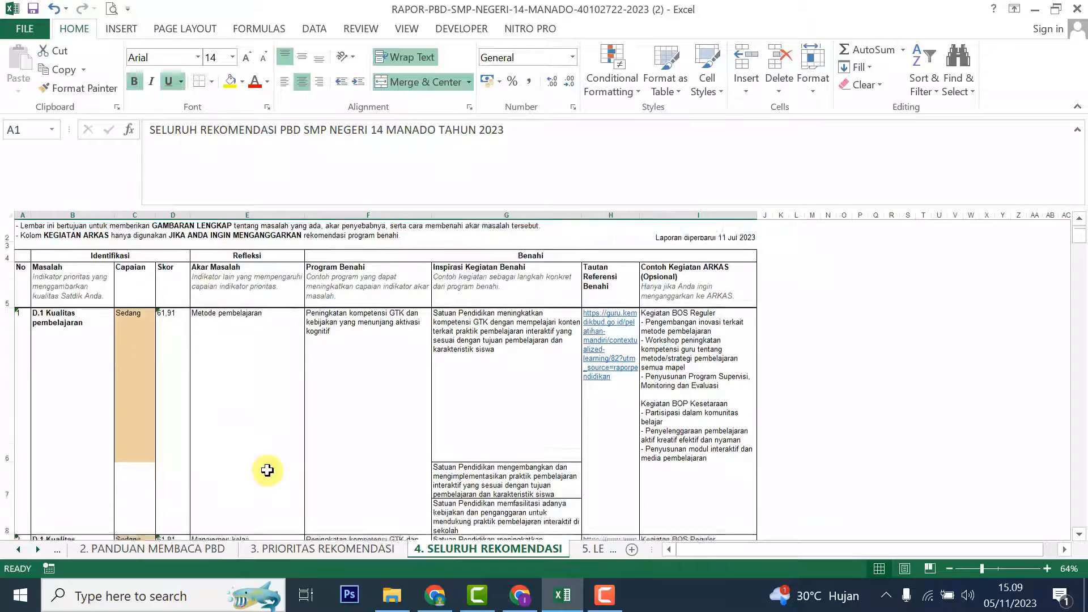
scroll(268, 472, "down", 10)
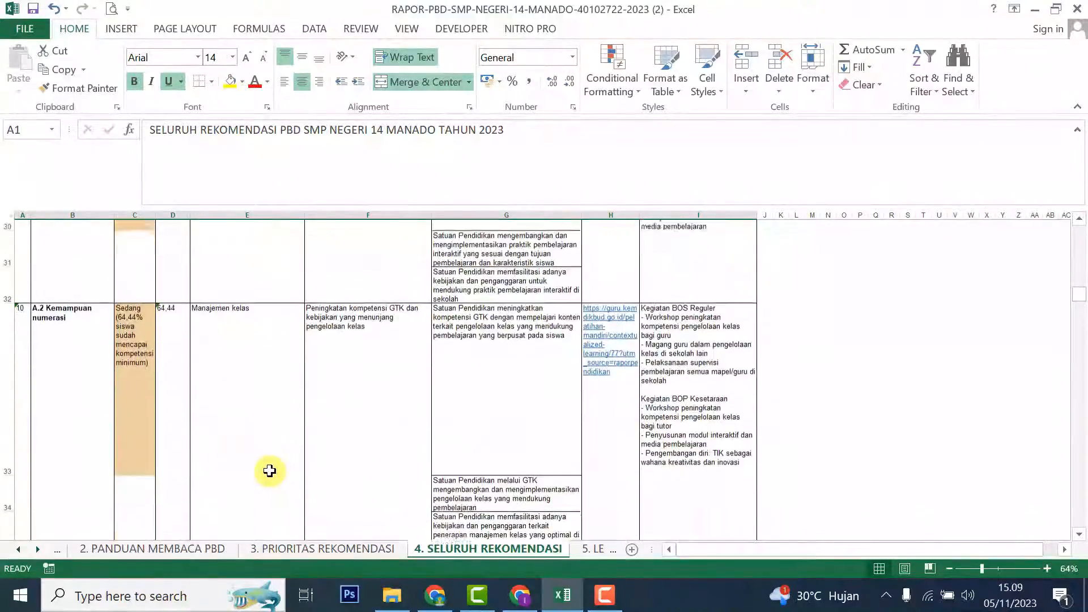
scroll(273, 473, "down", 10)
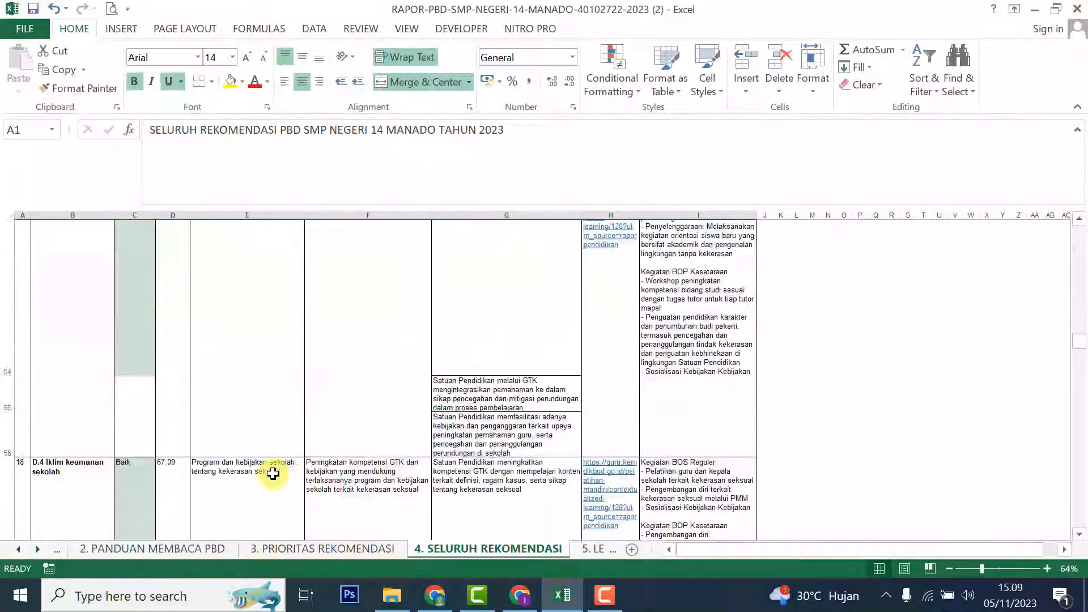
scroll(274, 475, "down", 12)
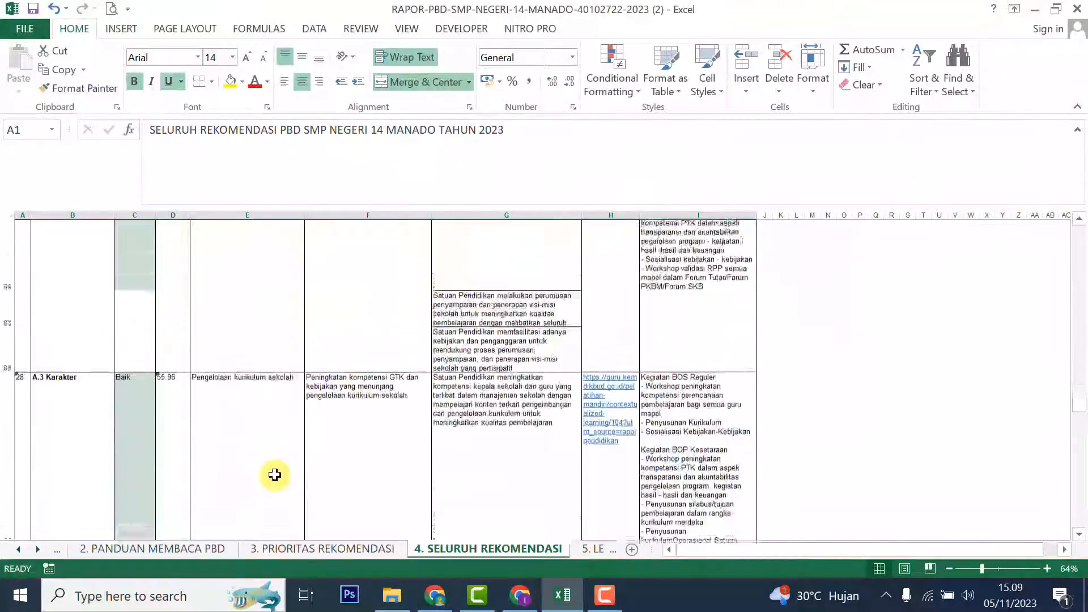
scroll(274, 475, "down", 12)
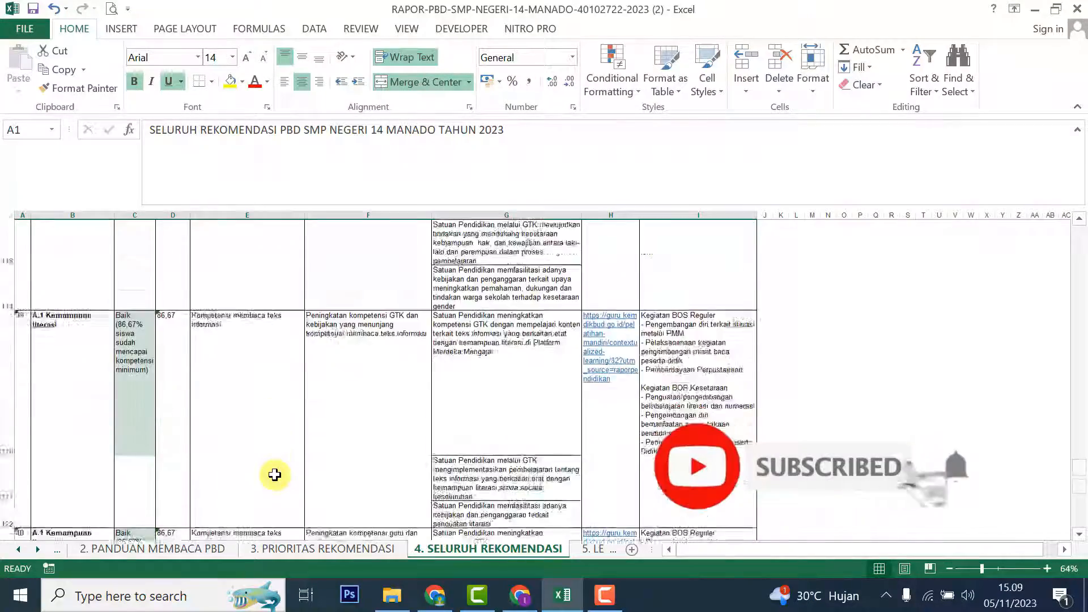
scroll(274, 476, "up", 4)
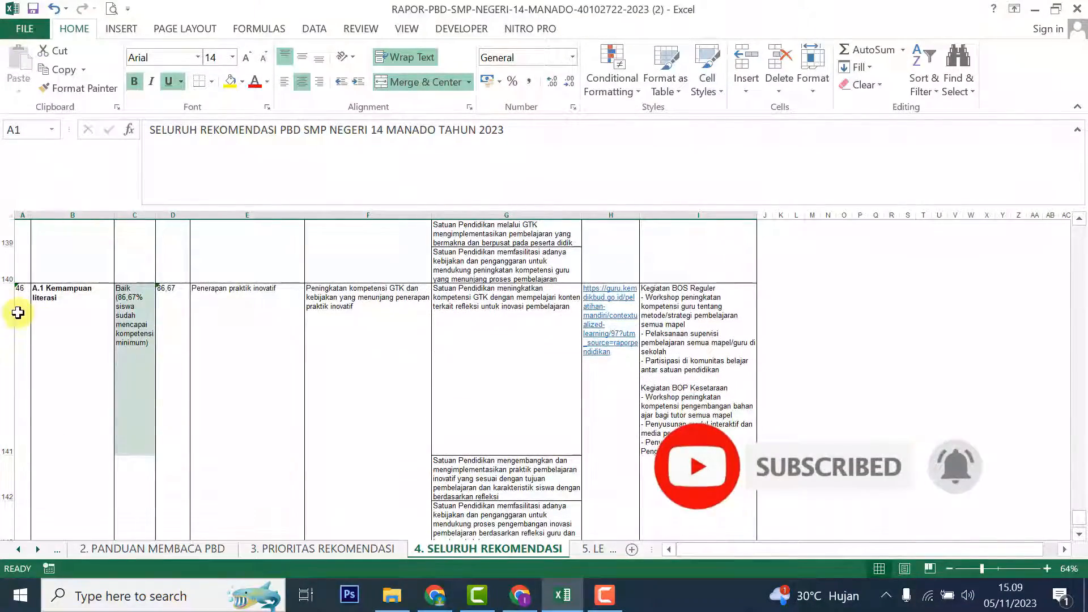
left_click(25, 312)
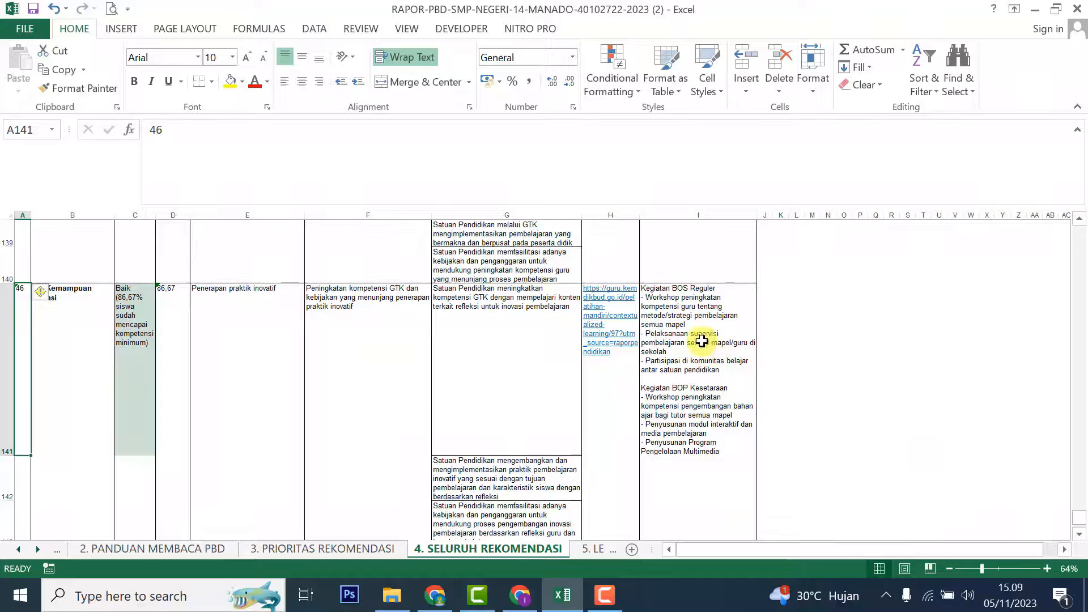
- Compare the extent of the PRIORITAS REKOMENDASI list with the SELURUH REKOMENDASI list, checking the final priority item
left_click(318, 550)
left_click_drag(1079, 272, 1068, 527)
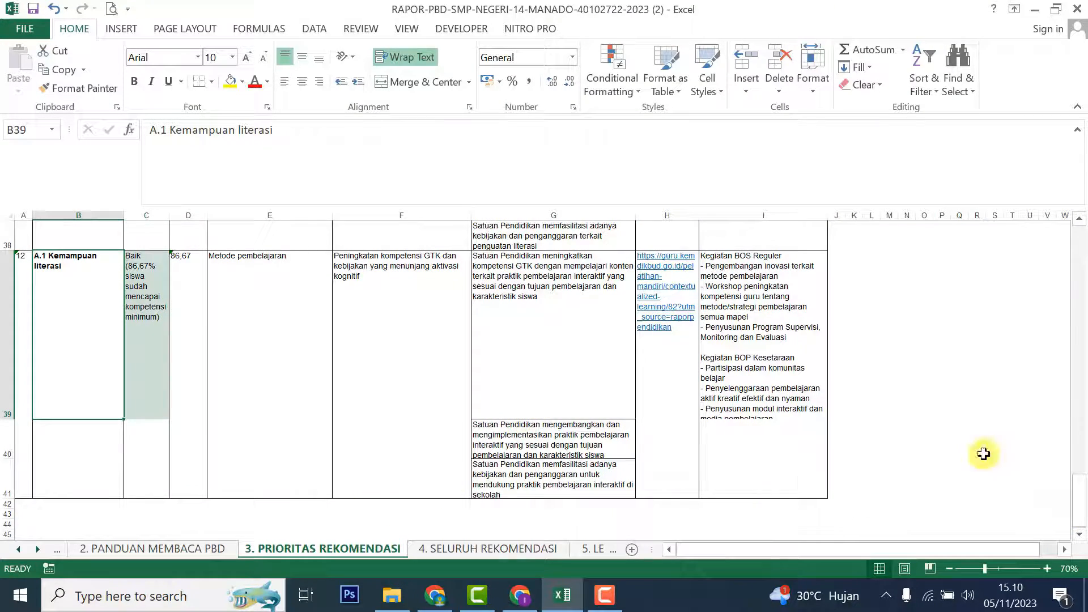
left_click_drag(1079, 487, 1077, 250)
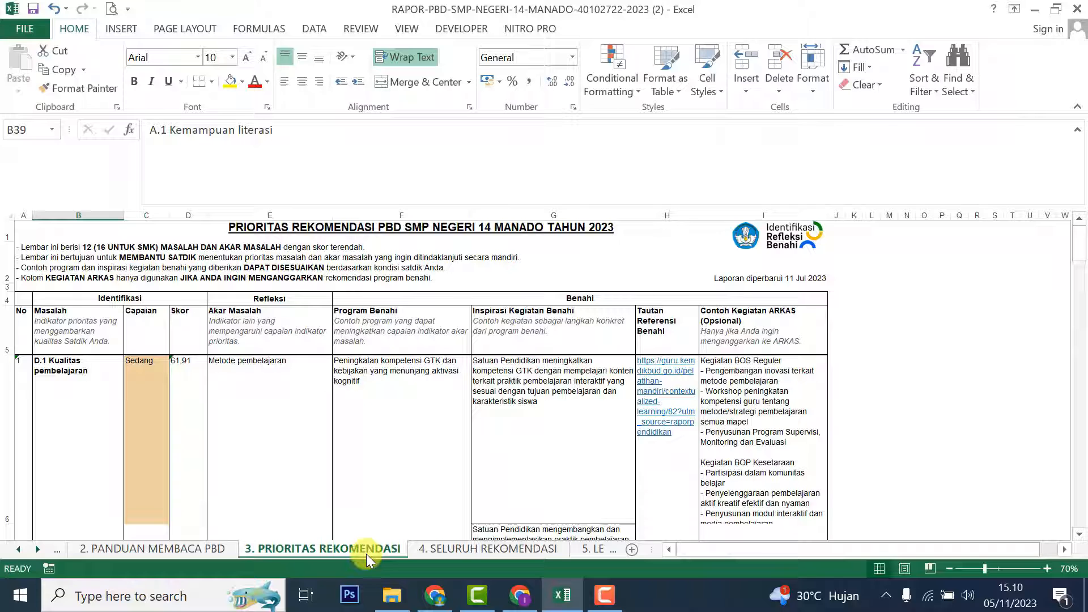
left_click(473, 548)
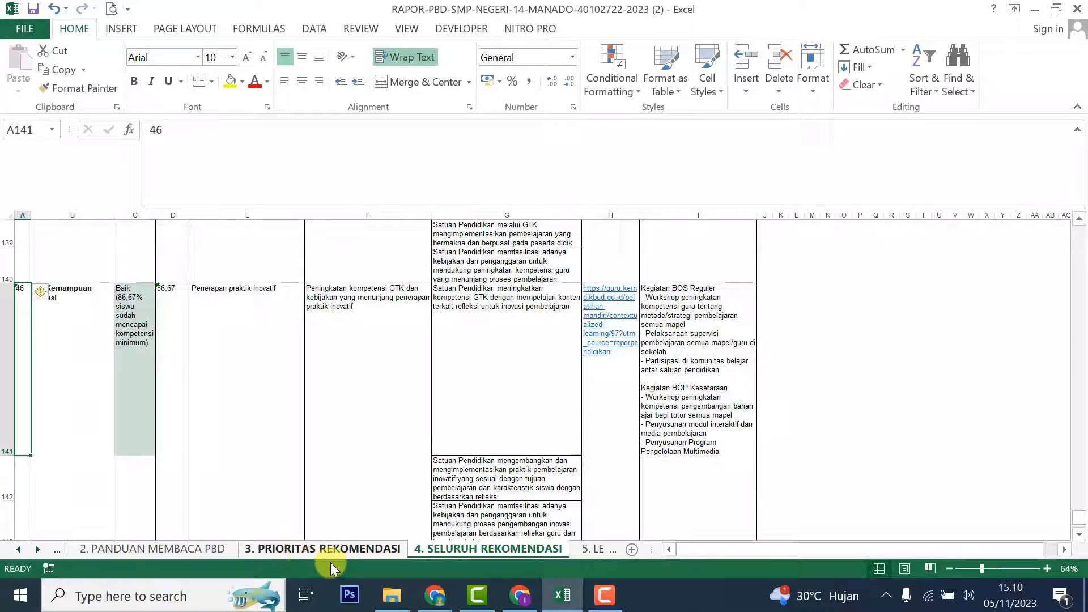
left_click(344, 554)
left_click(433, 553)
- Open the LEMBAR KERJA RKT sheet and examine its column descriptions and the example Penjelasan Kegiatan in F6
left_click(38, 549)
left_click(37, 549)
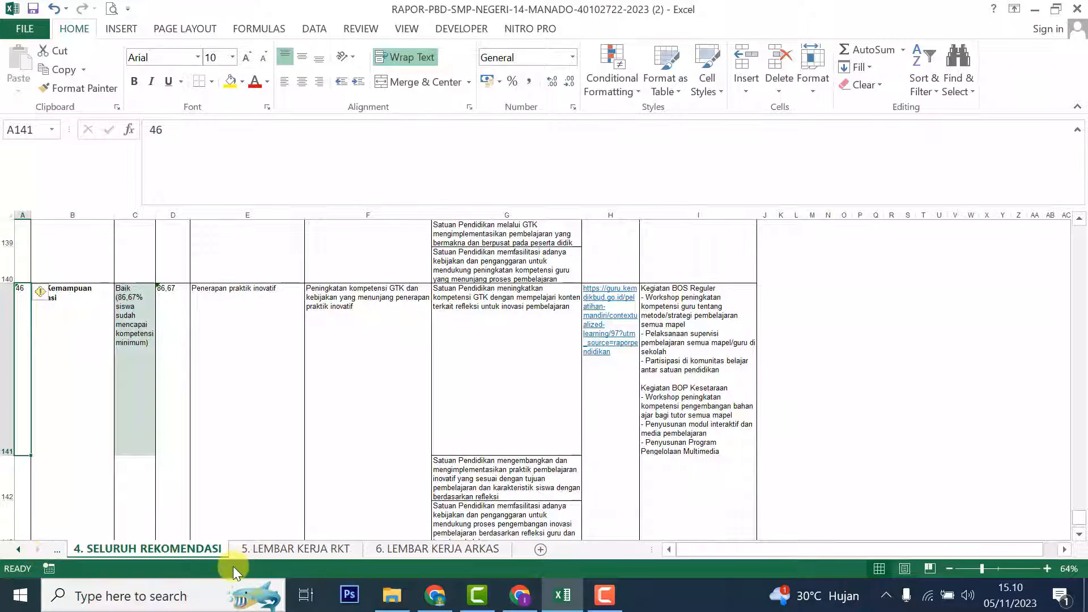
left_click(280, 555)
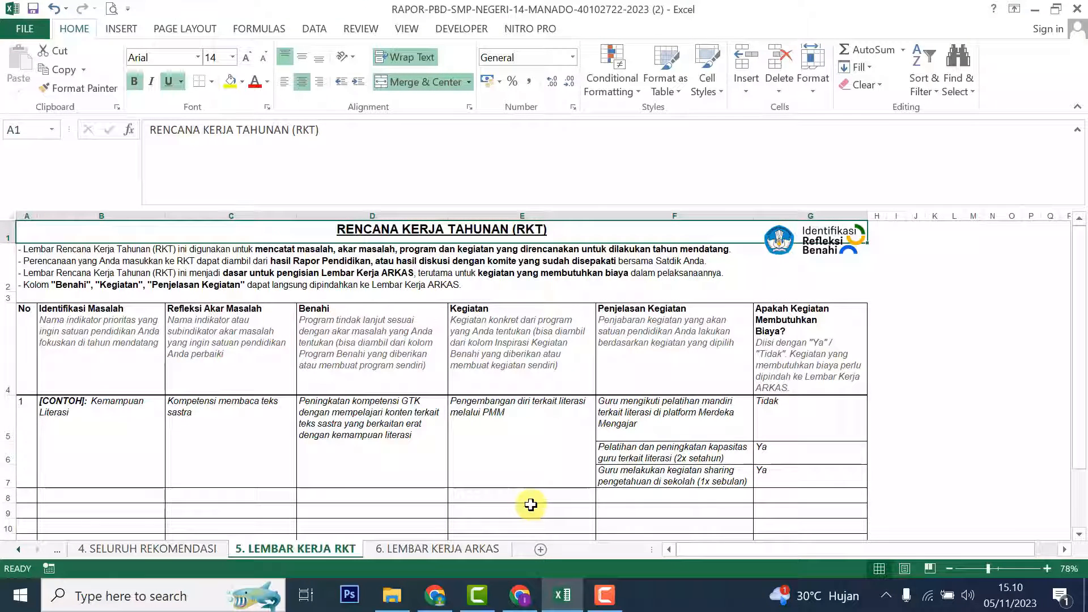
left_click(707, 457)
mouse_move(1077, 293)
left_mouse_down()
mouse_move(1075, 337)
mouse_move(1082, 290)
left_mouse_up()
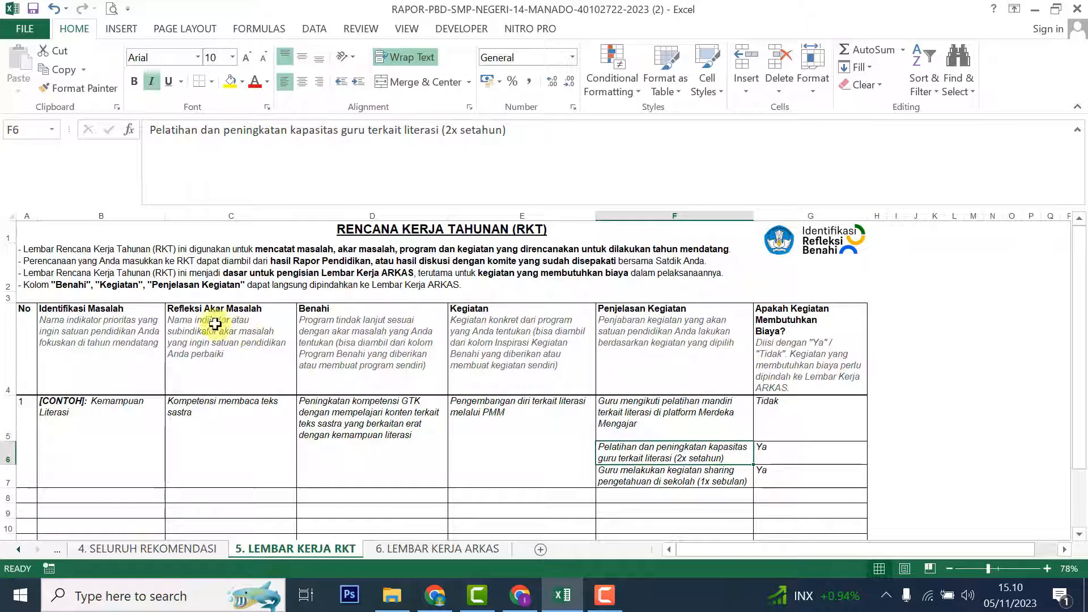
- Check the Identifikasi Masalah description in B4, and open the PRIORITAS REKOMENDASI sheet at the first problem in B6
left_click(109, 323)
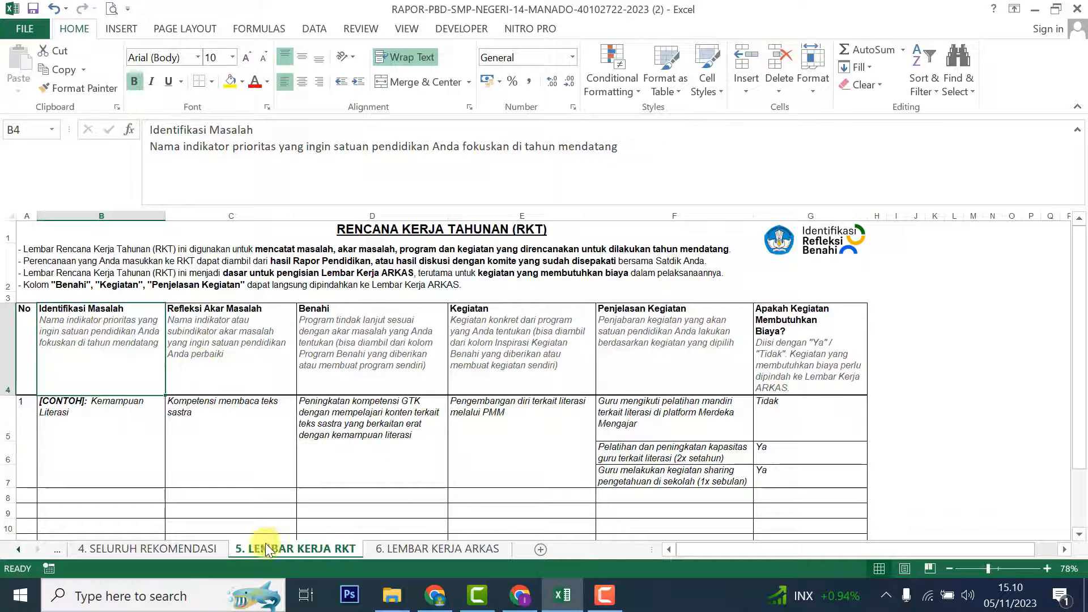
left_click(21, 549)
left_click(124, 548)
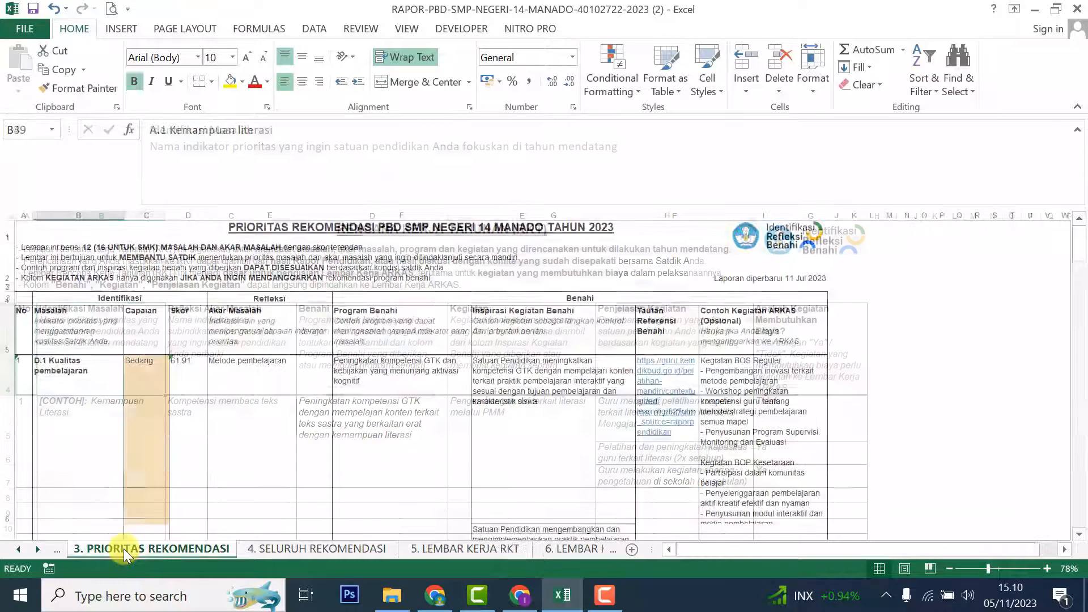
left_click(89, 376)
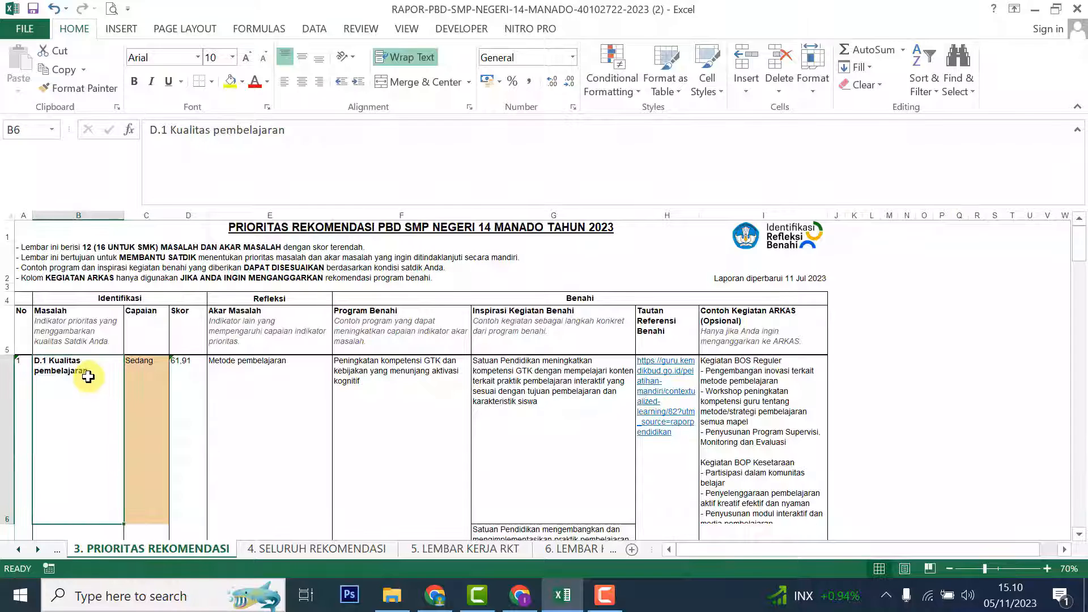
- Open the school's filled-in RAPOR-PBD workbook from the RAPOR PENDIDIKAN 2023 folder inside DATA SEMPEREMBELS 2023-2024 on drive D
left_click(397, 600)
left_click(652, 424)
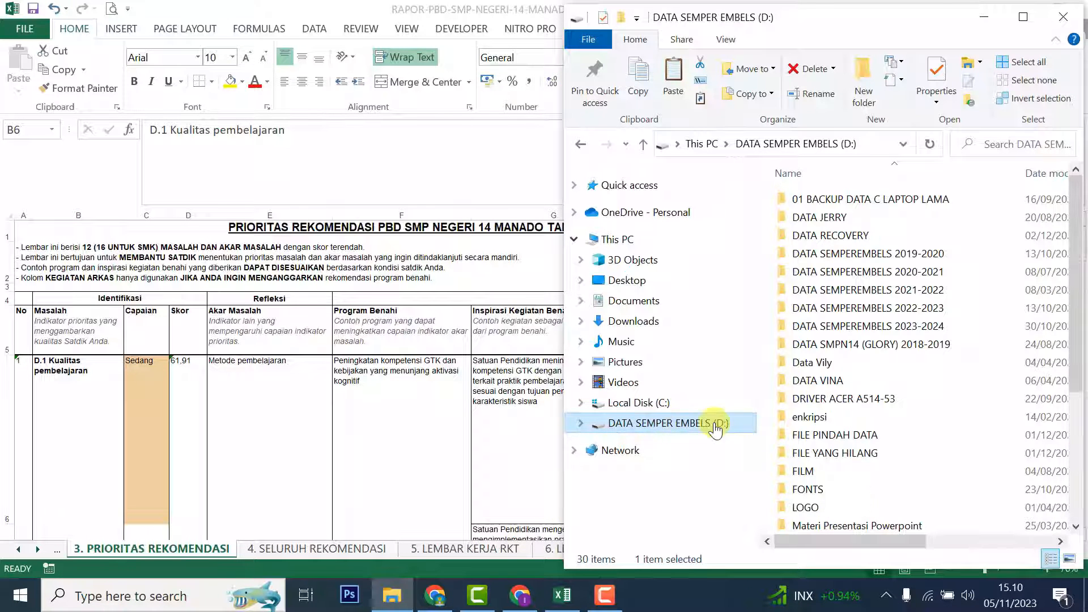
double_click(850, 326)
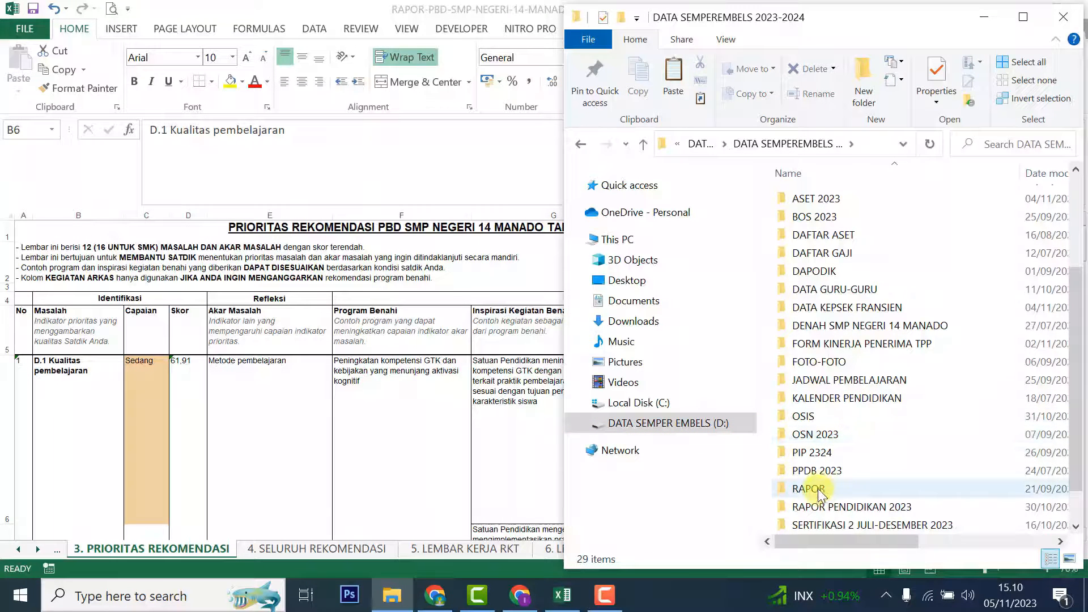
double_click(816, 507)
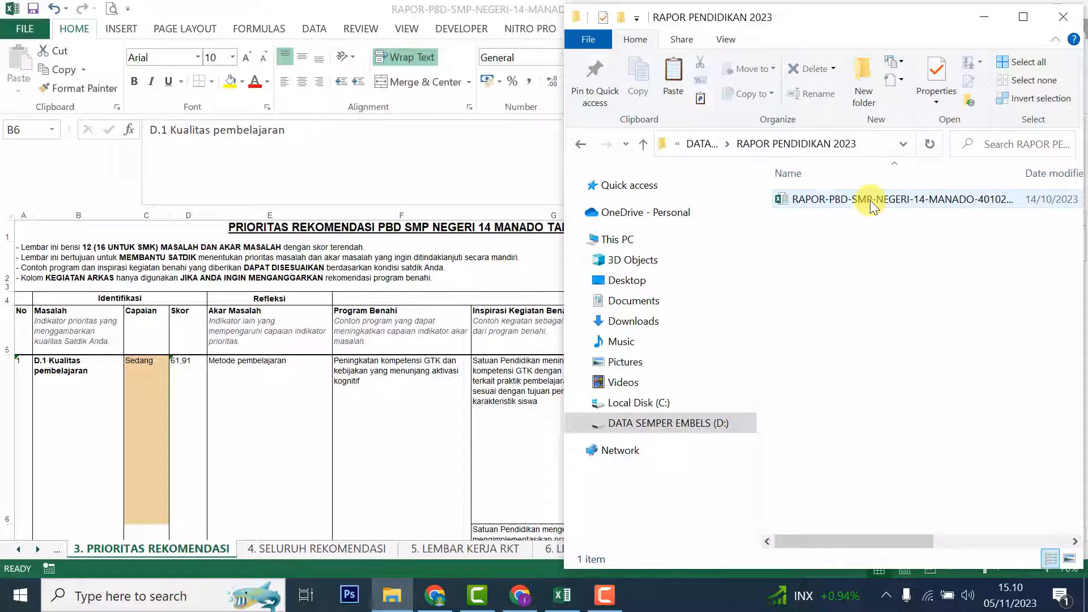
double_click(871, 206)
key("ctrl+Tab")
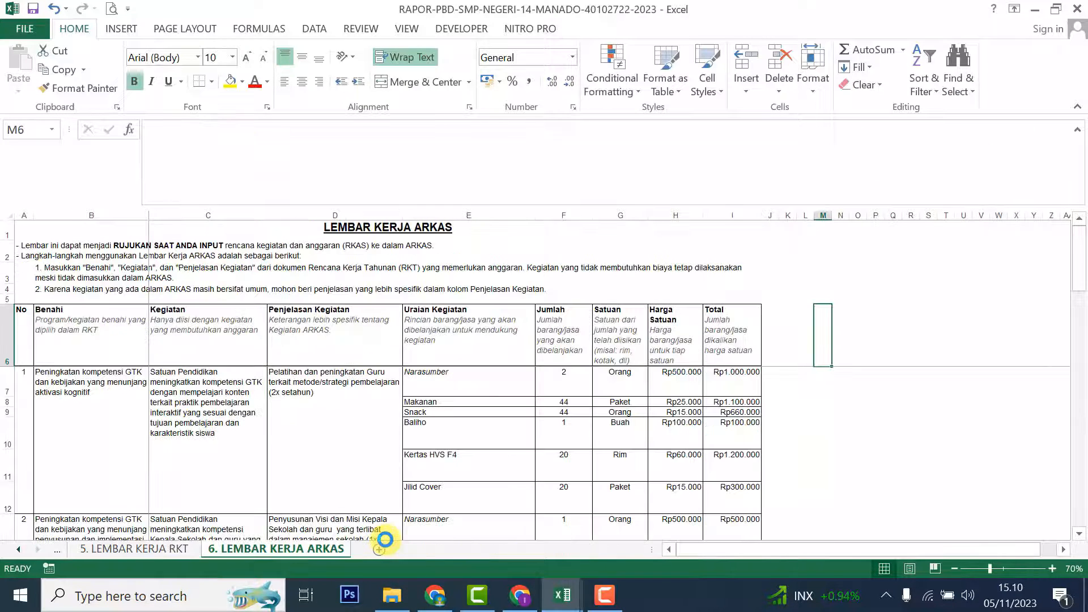
- Open the filled-in LEMBAR KERJA RKT sheet at its first row and compare Identifikasi Masalah in B5 with the Masalah column of PRIORITAS REKOMENDASI
left_click(103, 548)
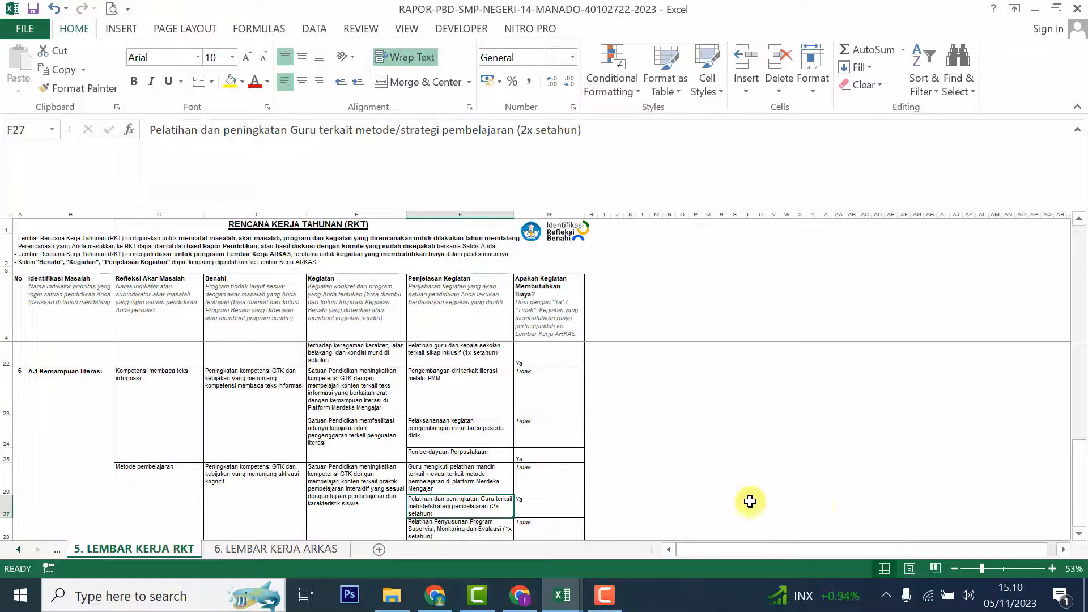
left_click(1082, 287)
left_click(1083, 286)
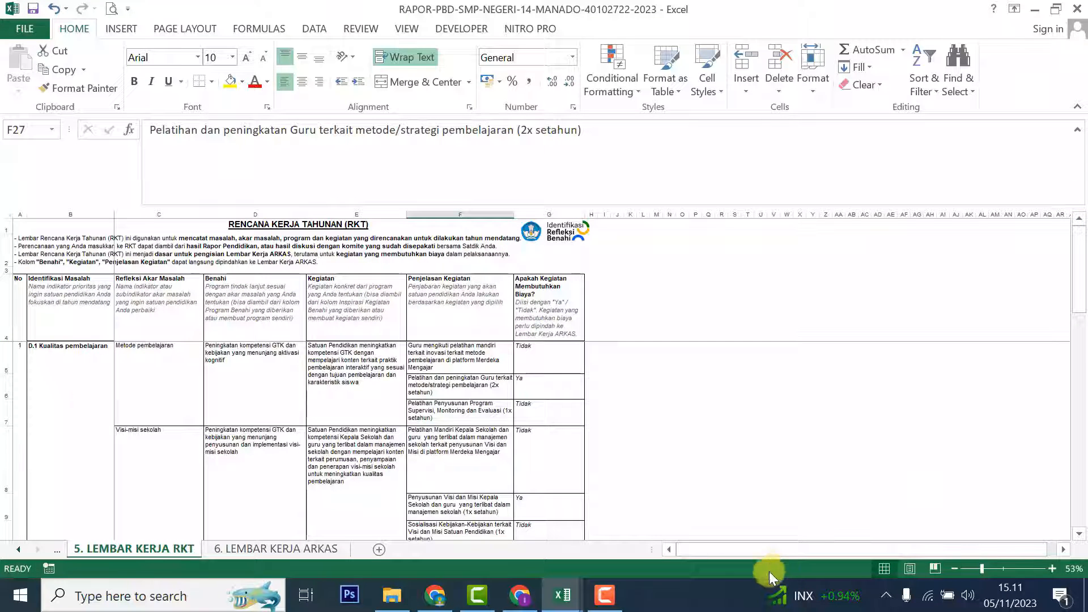
left_click(61, 363)
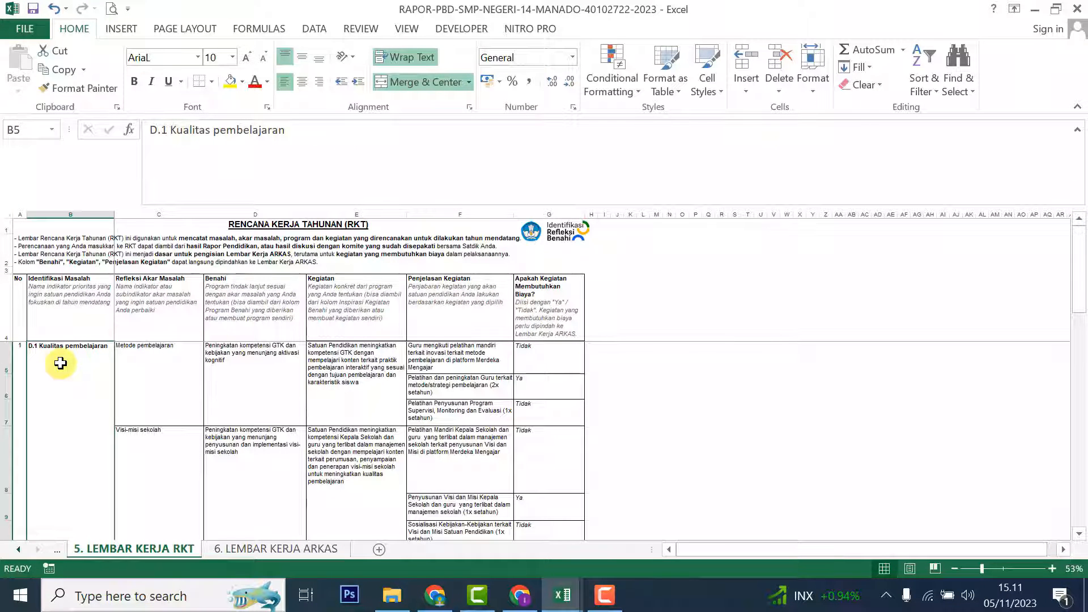
key("alt+Tab")
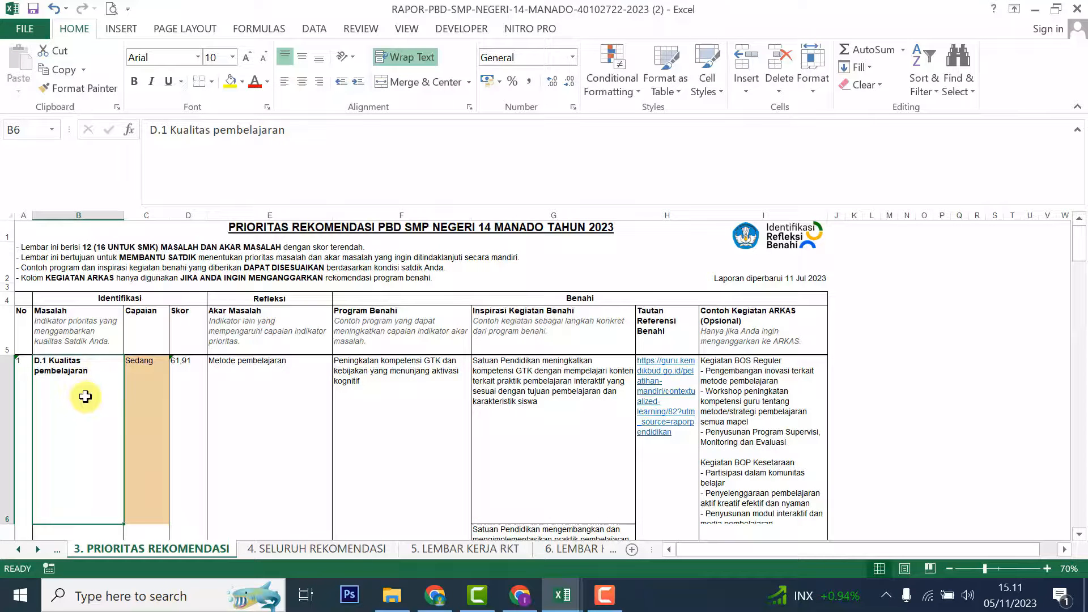
- Compare Refleksi Akar Masalah in C5 of the filled-in RKT with Akar Masalah in E6 of PRIORITAS REKOMENDASI
key("alt+Tab")
left_click(139, 279)
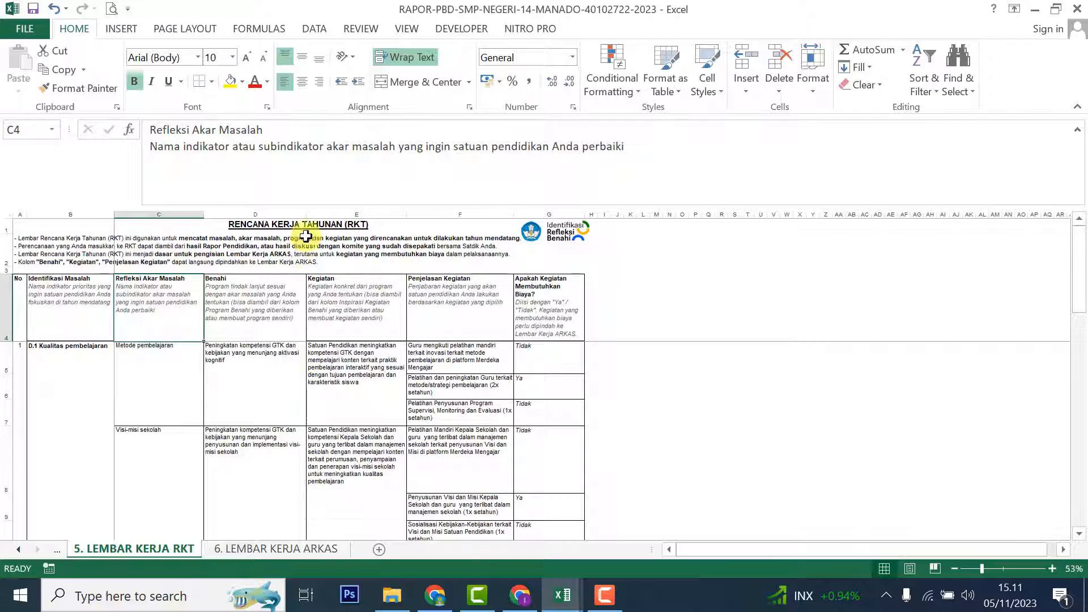
key("alt+Tab")
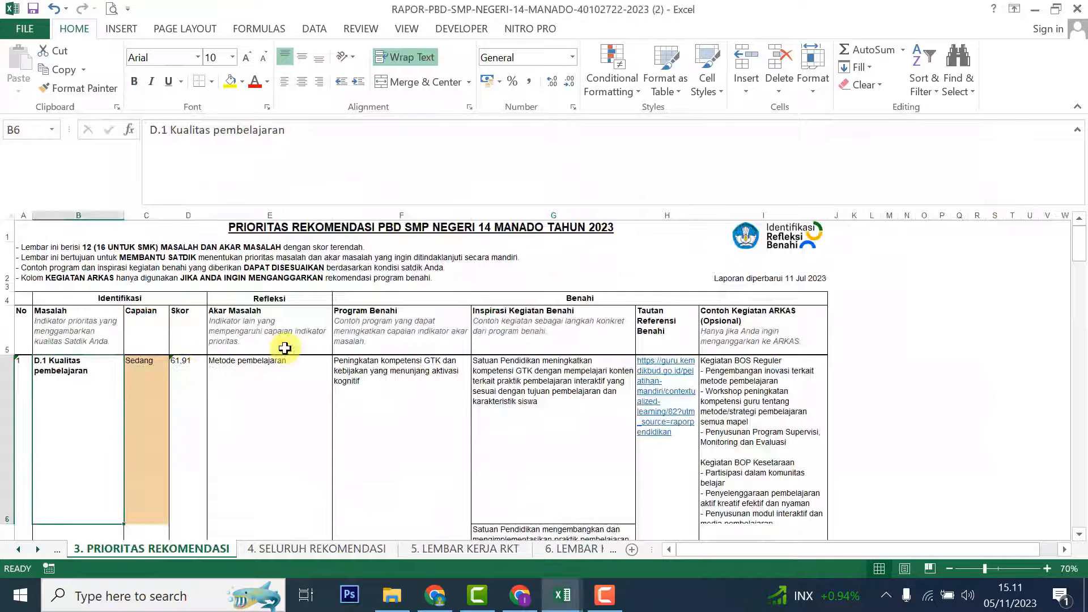
left_click(279, 299)
key("alt+Tab")
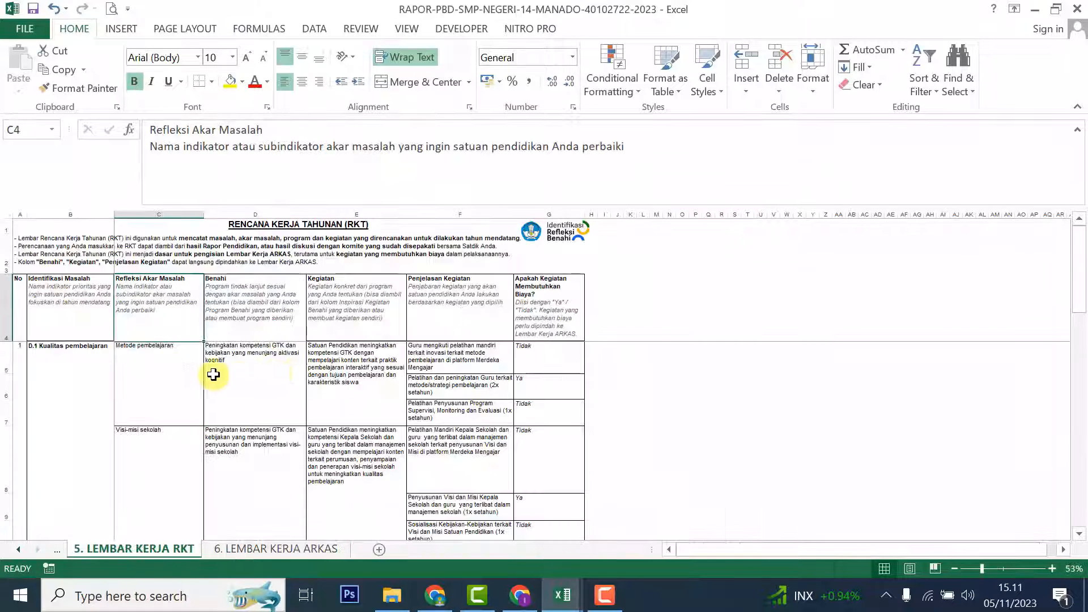
left_click(153, 359)
key("alt+Tab")
left_click(273, 388)
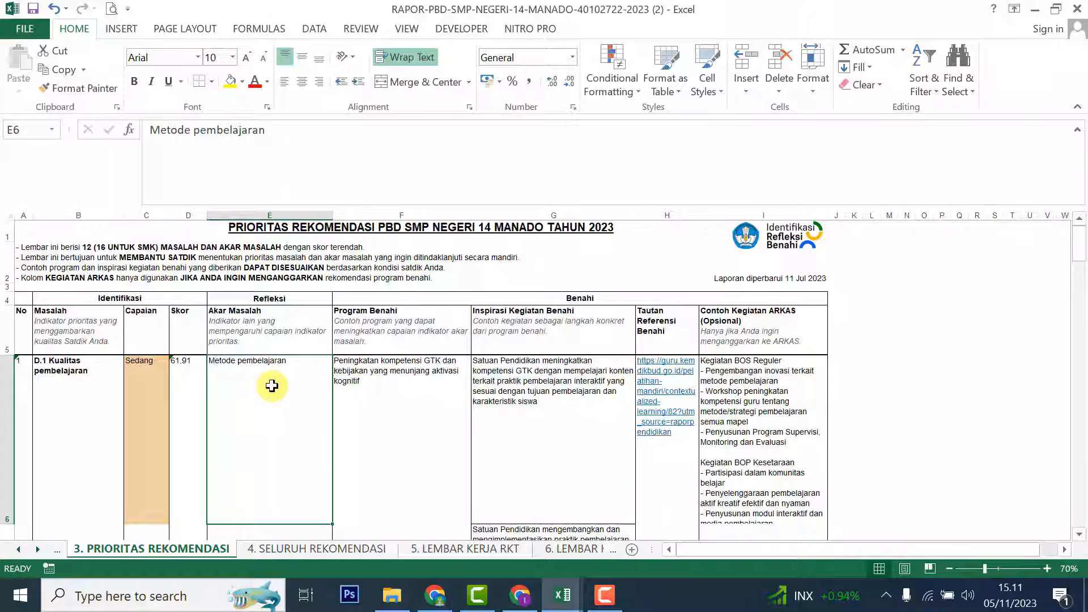
- Compare Program Benahi in F6 of PRIORITAS REKOMENDASI with the Benahi entry in D5 of the filled-in RKT
left_click(380, 340)
left_click(377, 375)
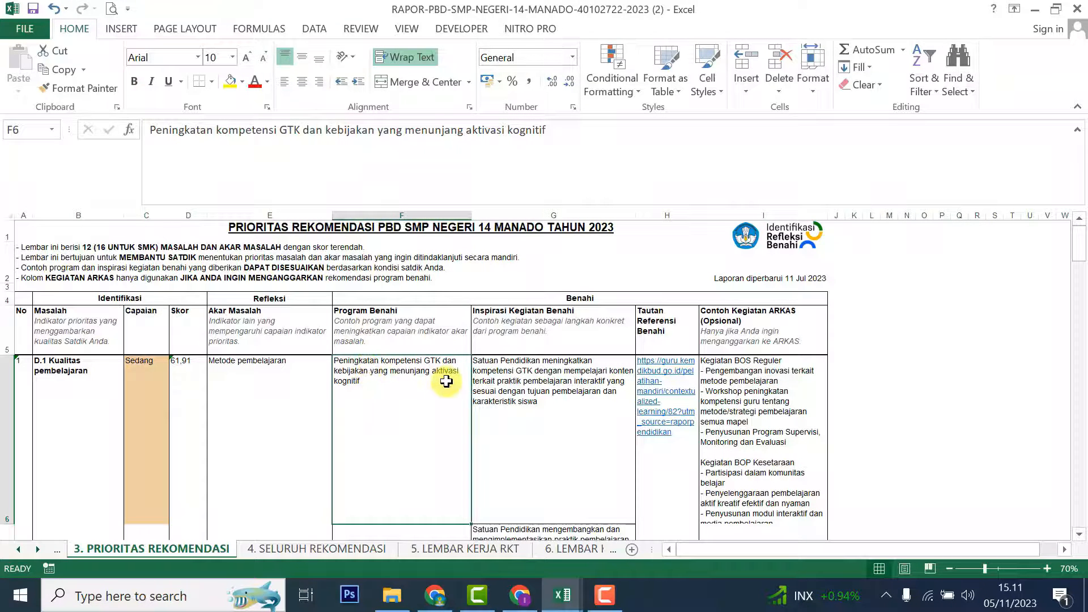
key("alt+Tab")
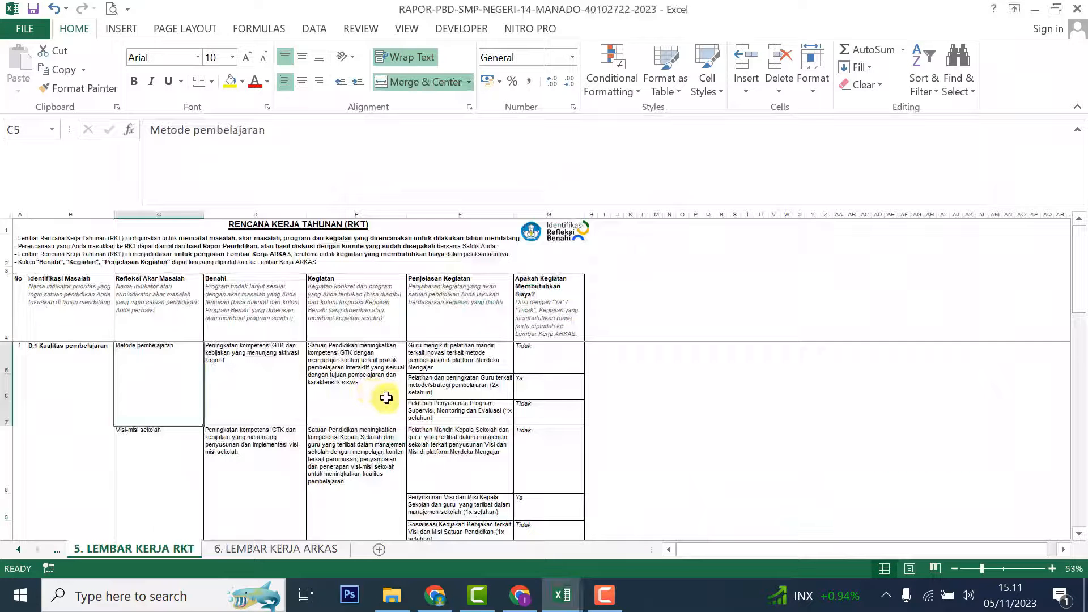
left_click(274, 375)
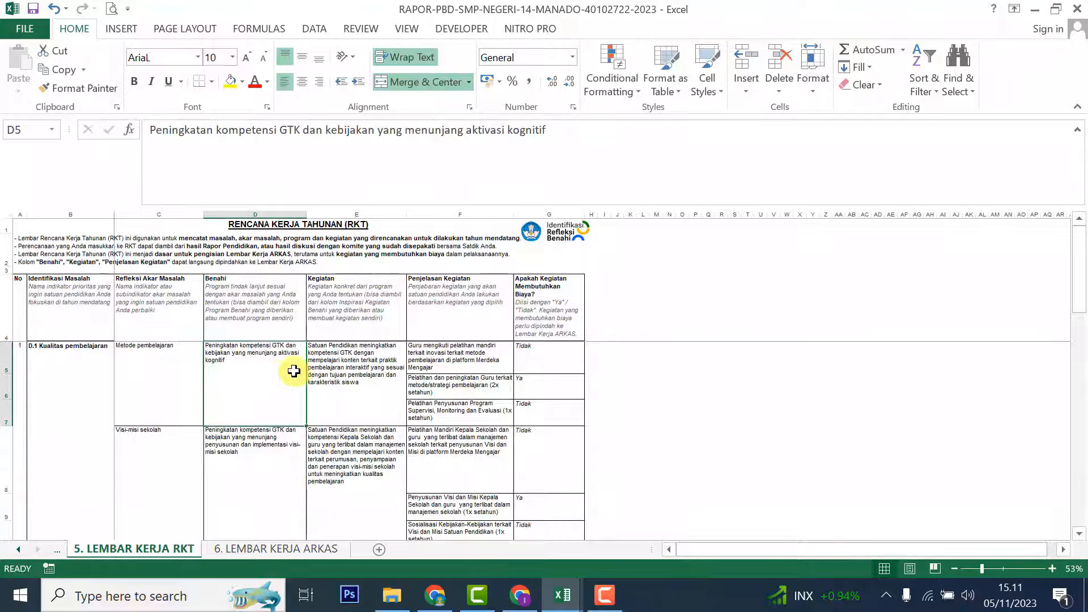
key("alt+Tab")
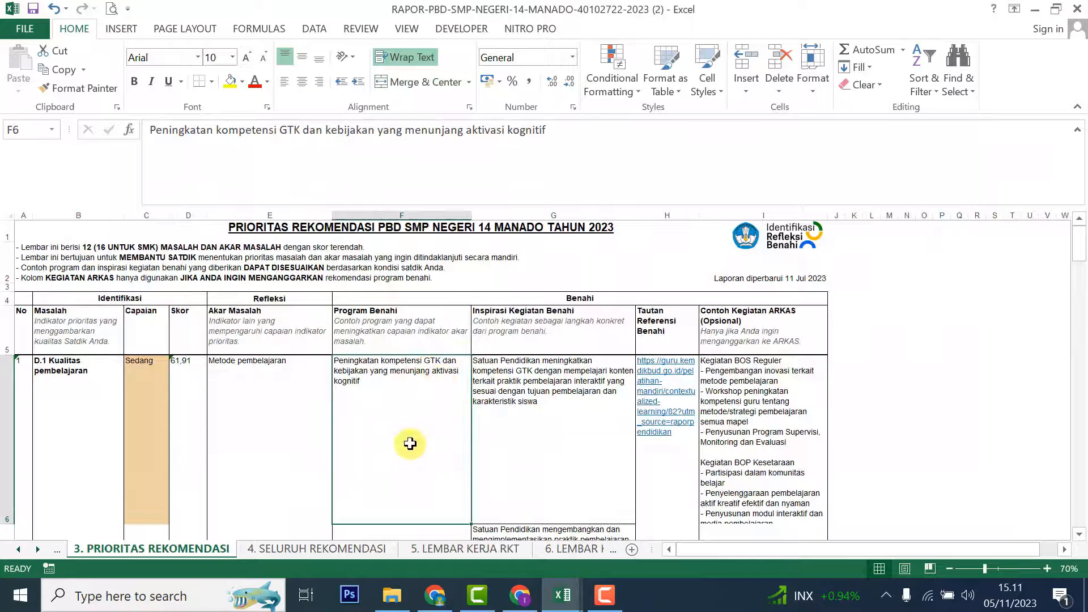
- Compare the Kegiatan entry in E5 of the filled-in RKT with Inspirasi Kegiatan Benahi in G6 of PRIORITAS REKOMENDASI
key("alt+Tab")
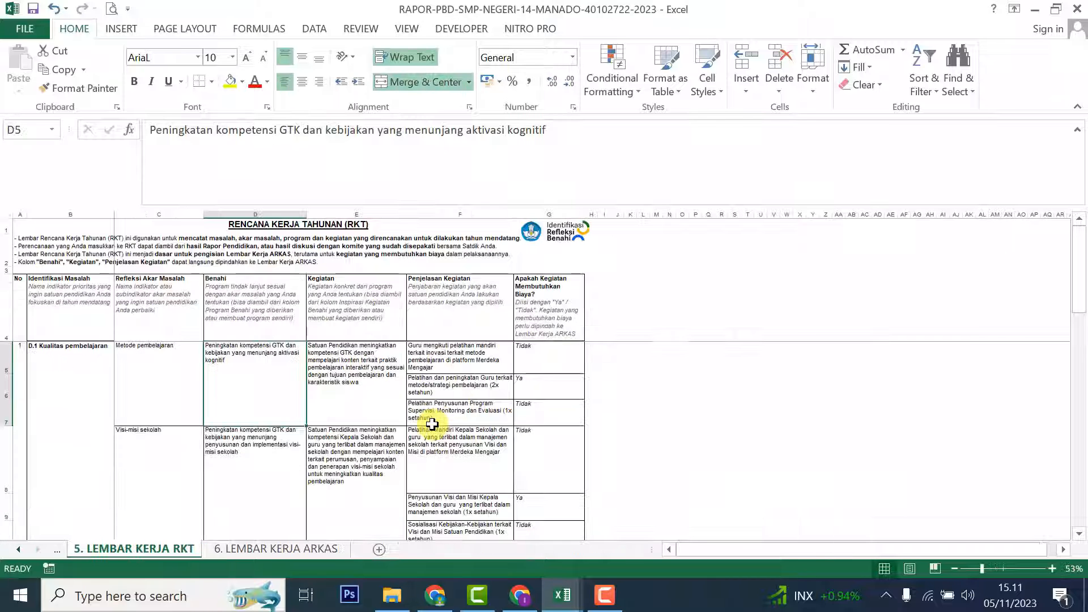
left_click(396, 361)
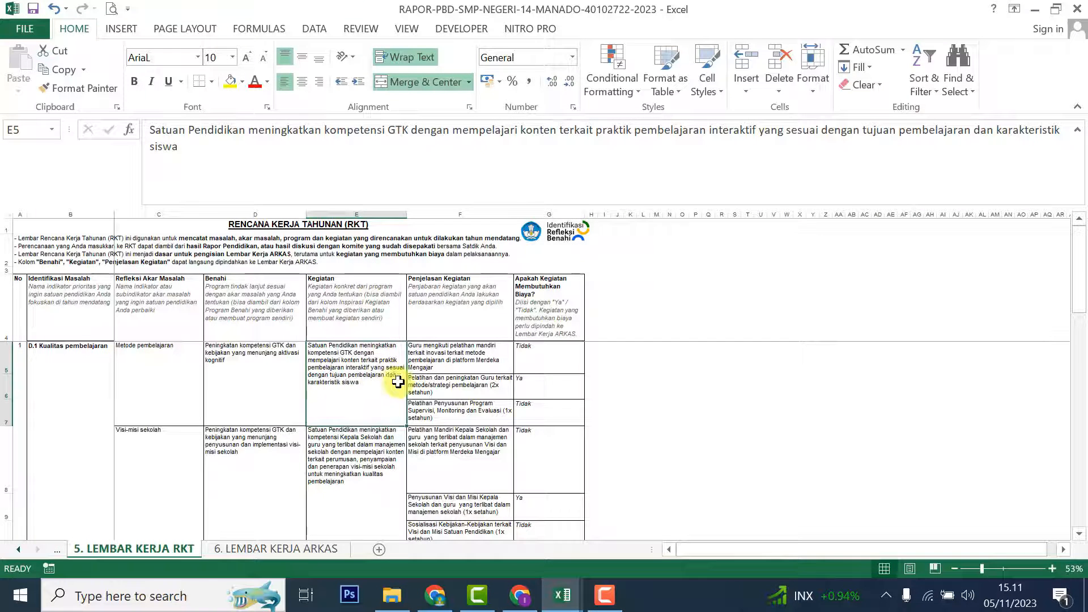
key("alt+Tab")
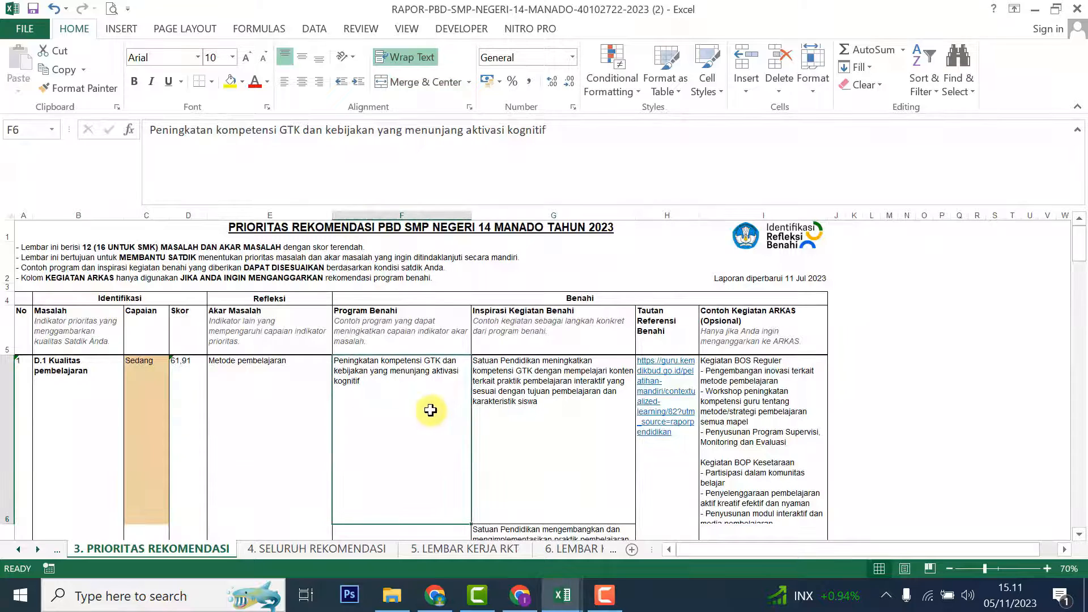
left_click(574, 373)
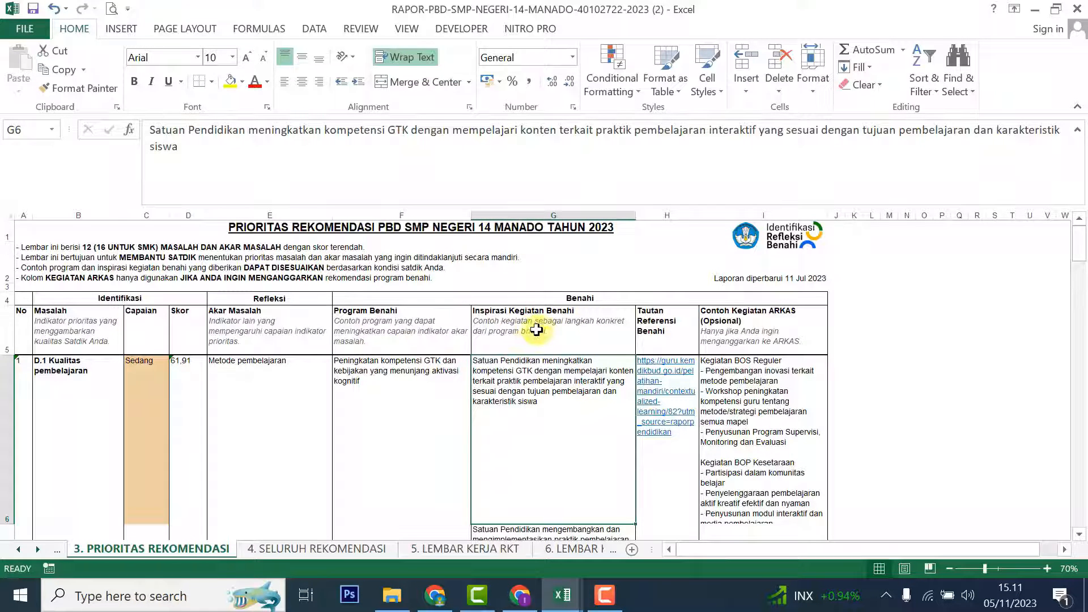
- Examine the three Penjelasan Kegiatan entries in F5 to F7 of the filled-in RKT
key("alt+Tab")
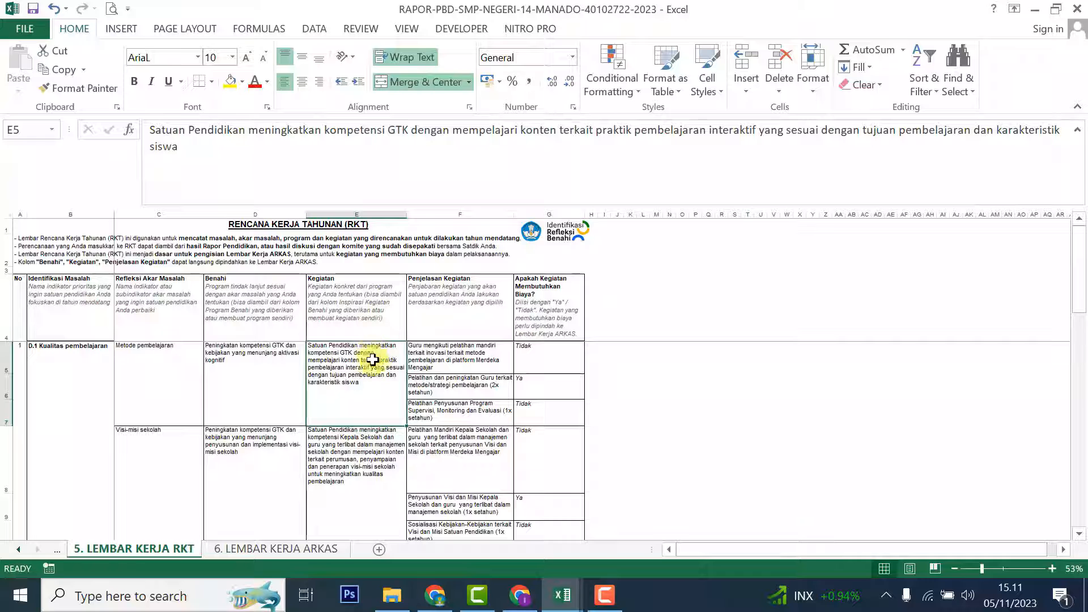
left_click(456, 352)
left_click(467, 388)
left_click(478, 416)
left_click(462, 349)
left_click(472, 389)
left_click(486, 413)
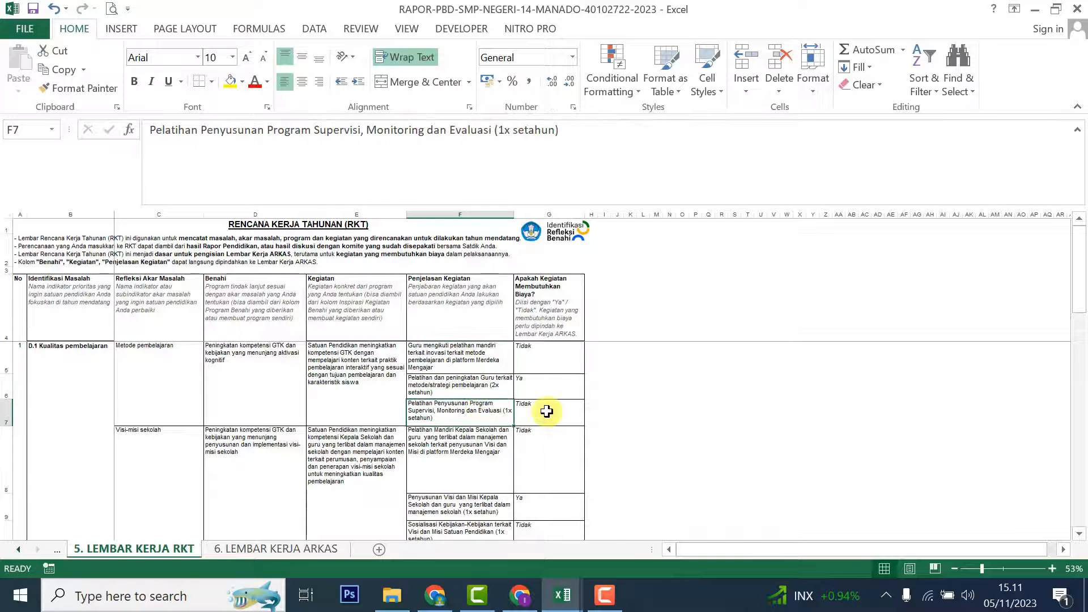
- Compare Contoh Kegiatan ARKAS in I6 of PRIORITAS REKOMENDASI with the Penjelasan Kegiatan entries of the filled-in RKT, starting at F5
key("alt+Tab")
left_click(760, 371)
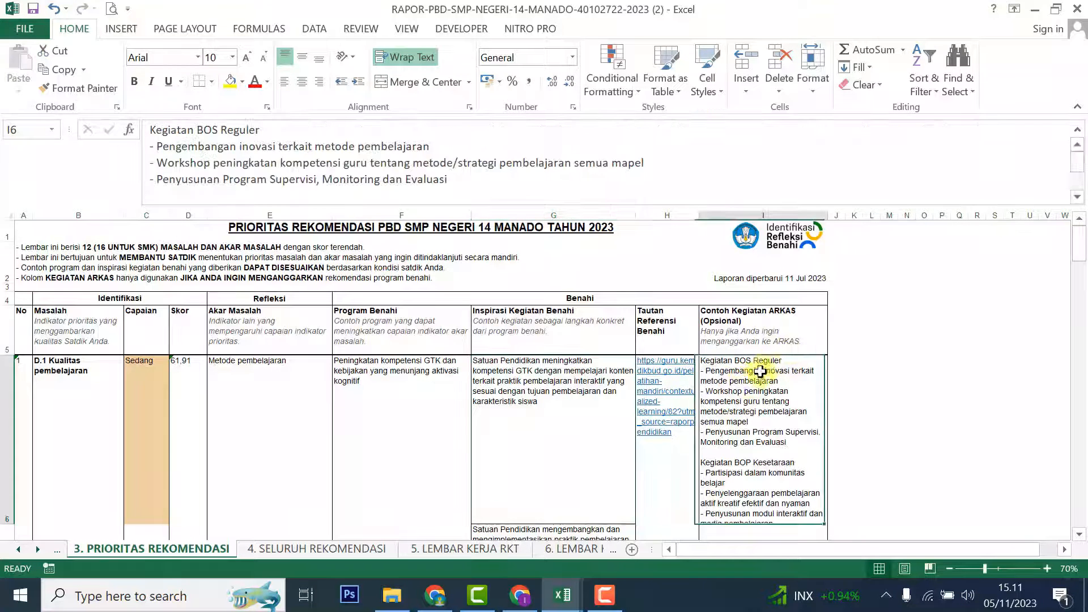
key("alt+Tab")
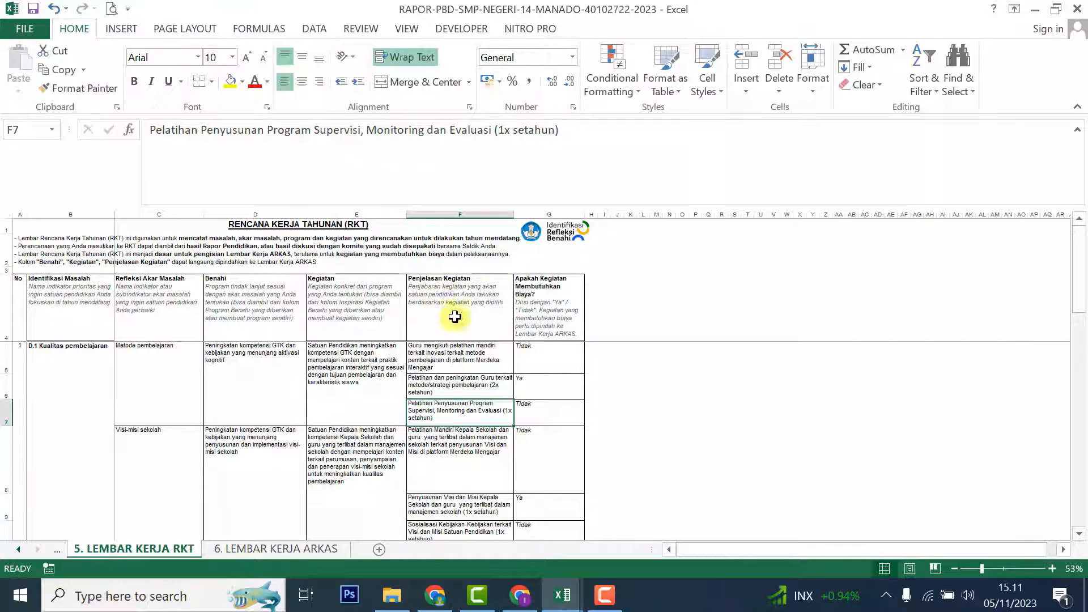
key("alt+Tab")
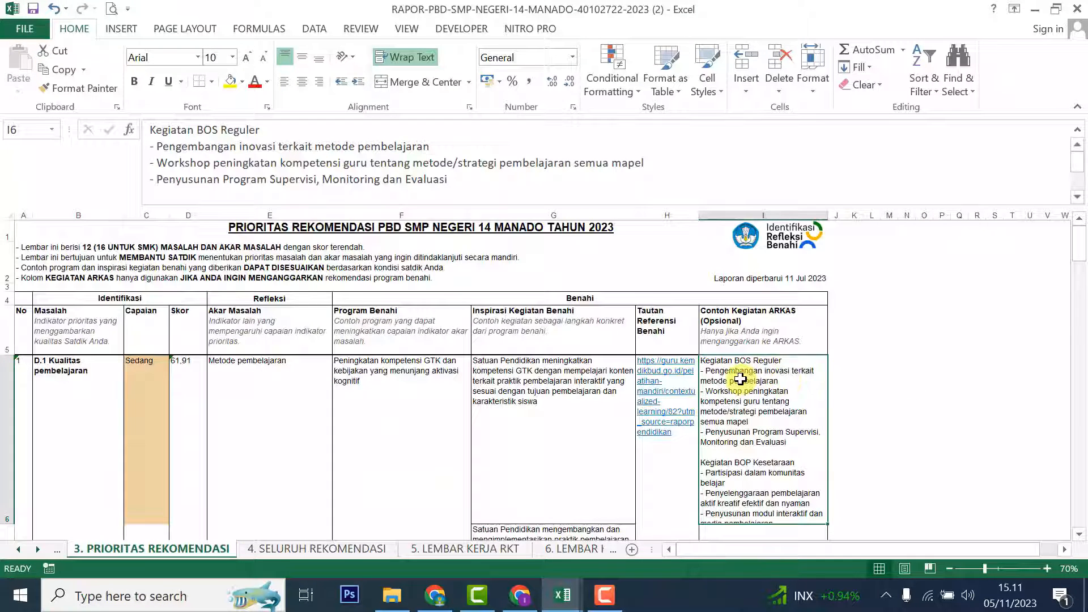
key("alt+Tab")
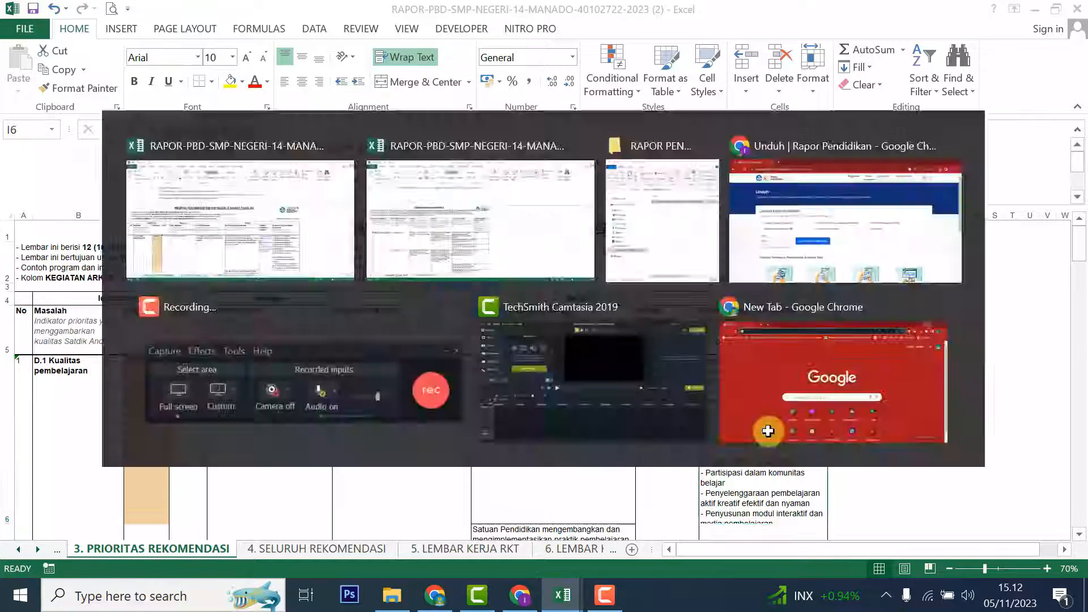
left_click(451, 357)
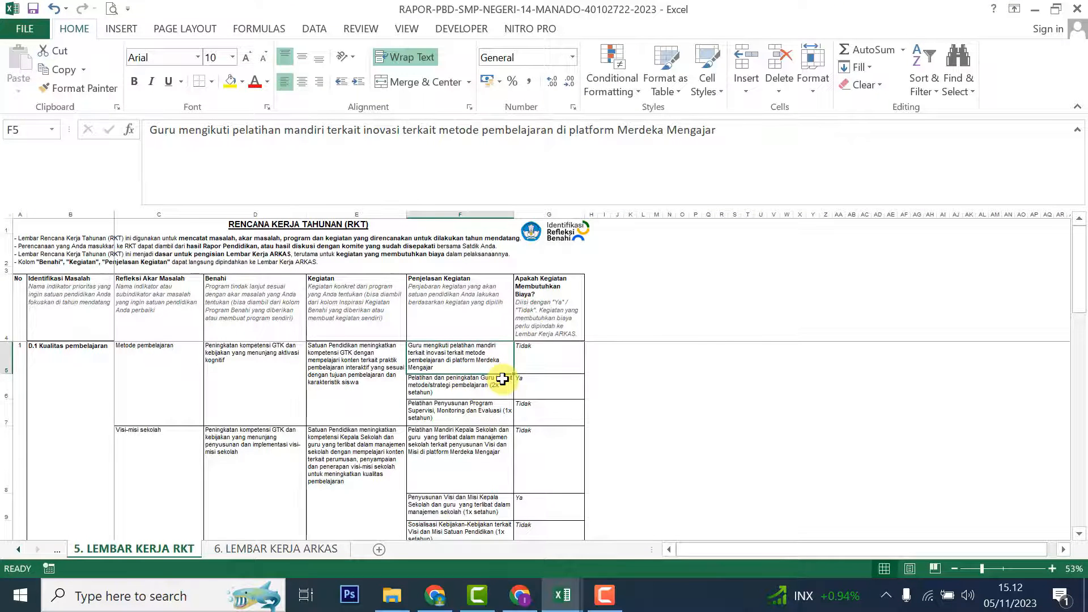
key("alt+Tab")
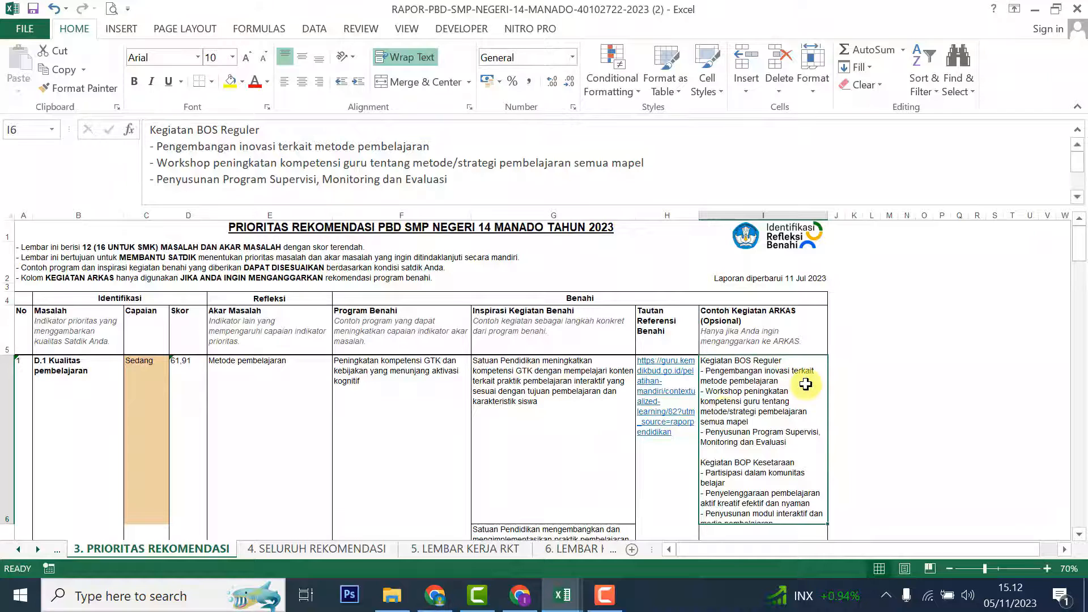
scroll(805, 384, "down", 1)
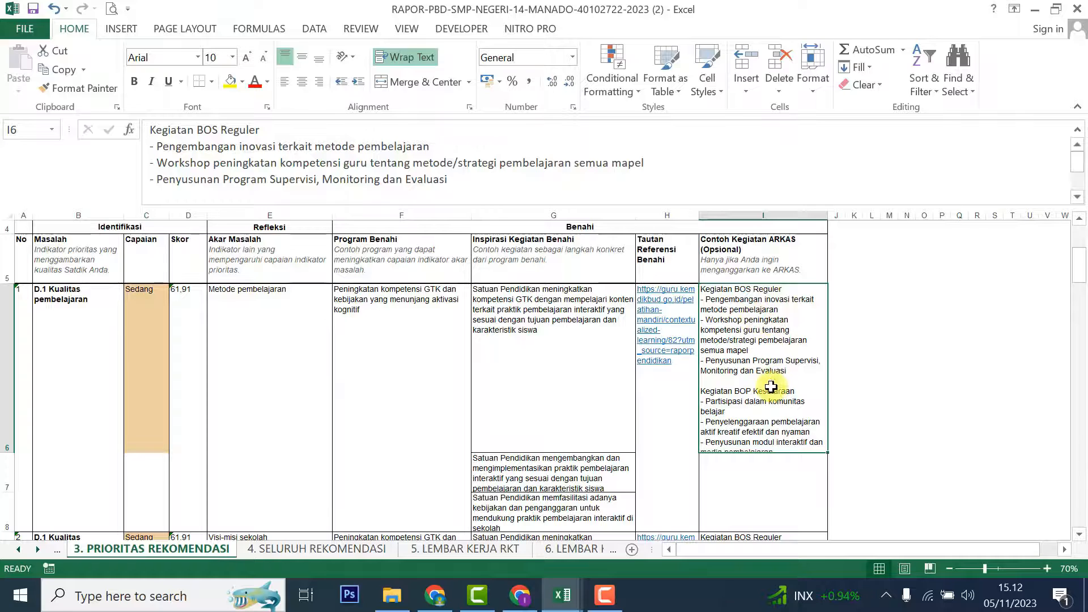
key("alt+Tab")
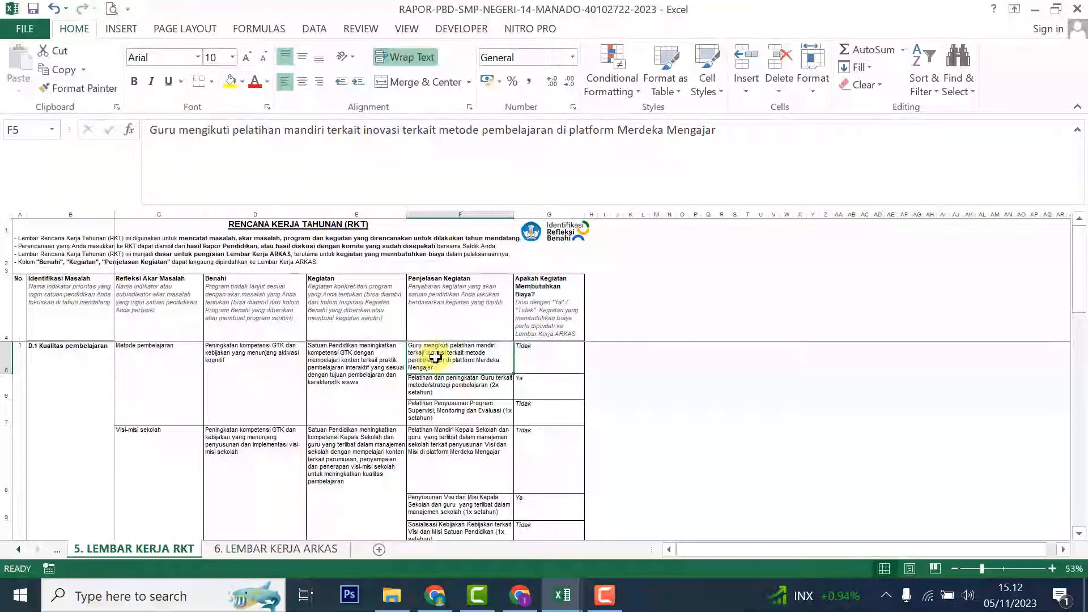
key("alt+Tab")
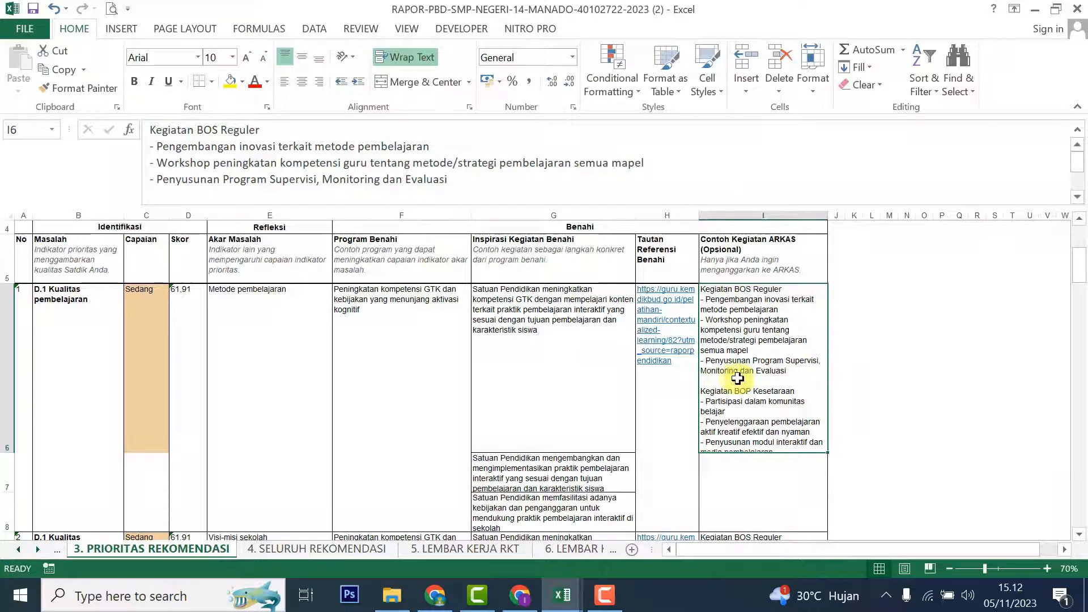
key("alt+Tab")
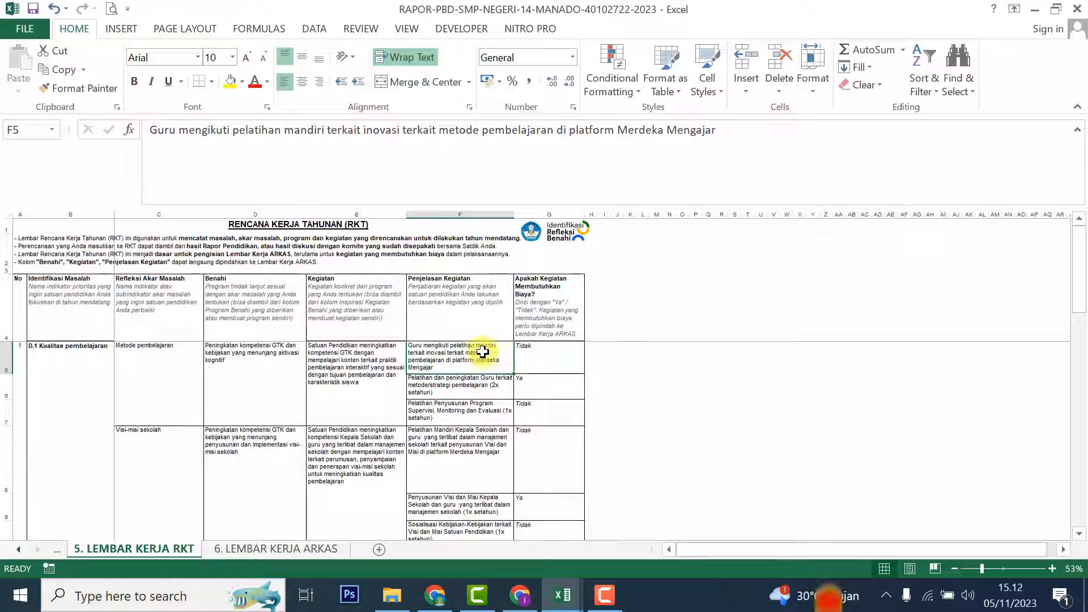
- Check whether the activities in F5 and F6 of the filled-in RKT need funding, using the Ya/Tidak answers in G5 and G6
left_click(558, 357)
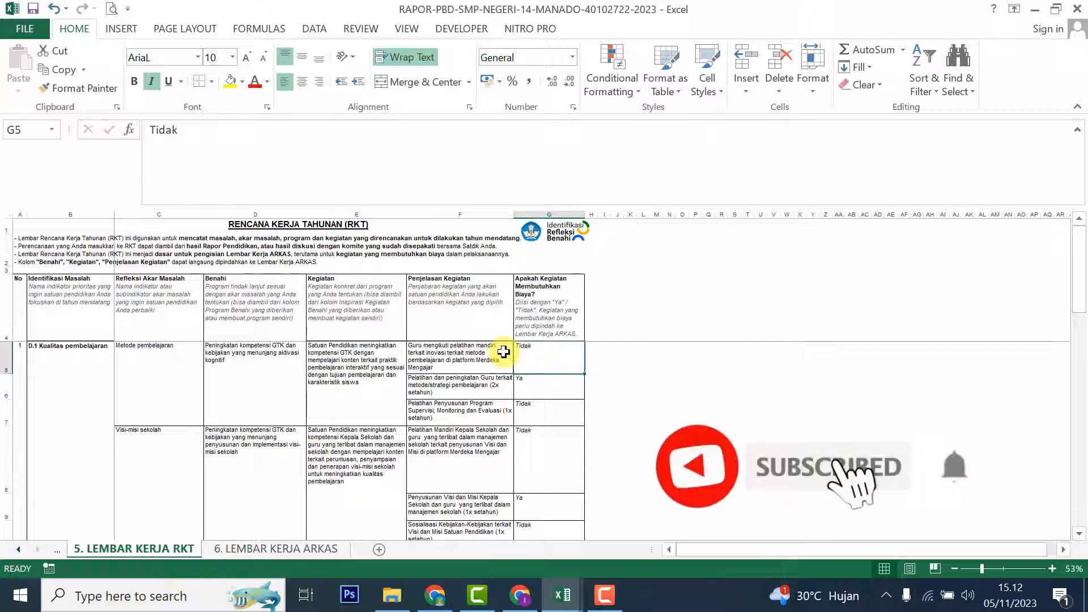
left_click(467, 353)
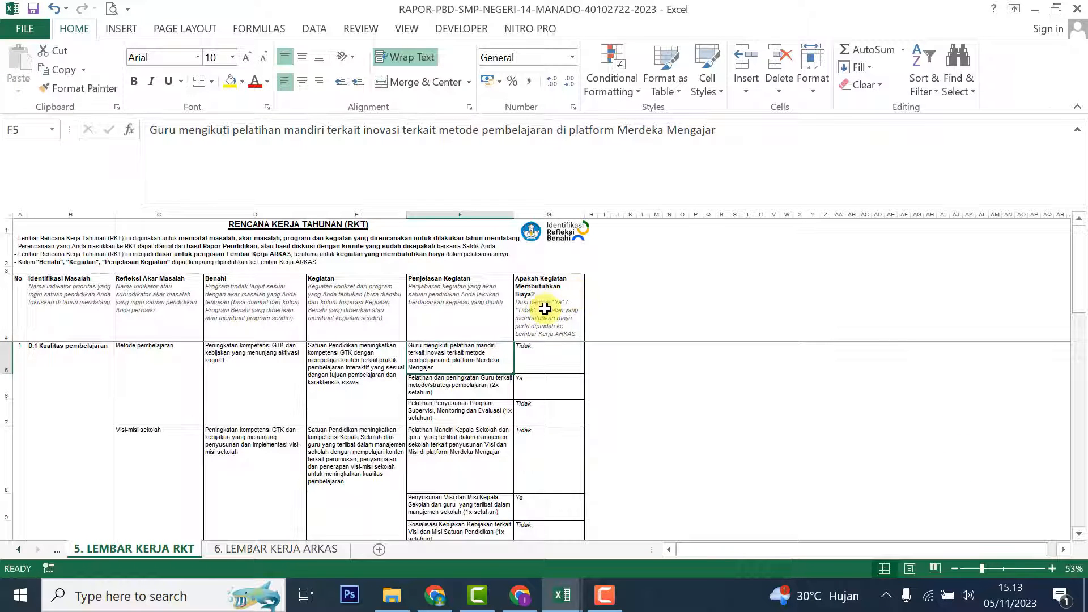
left_click(558, 365)
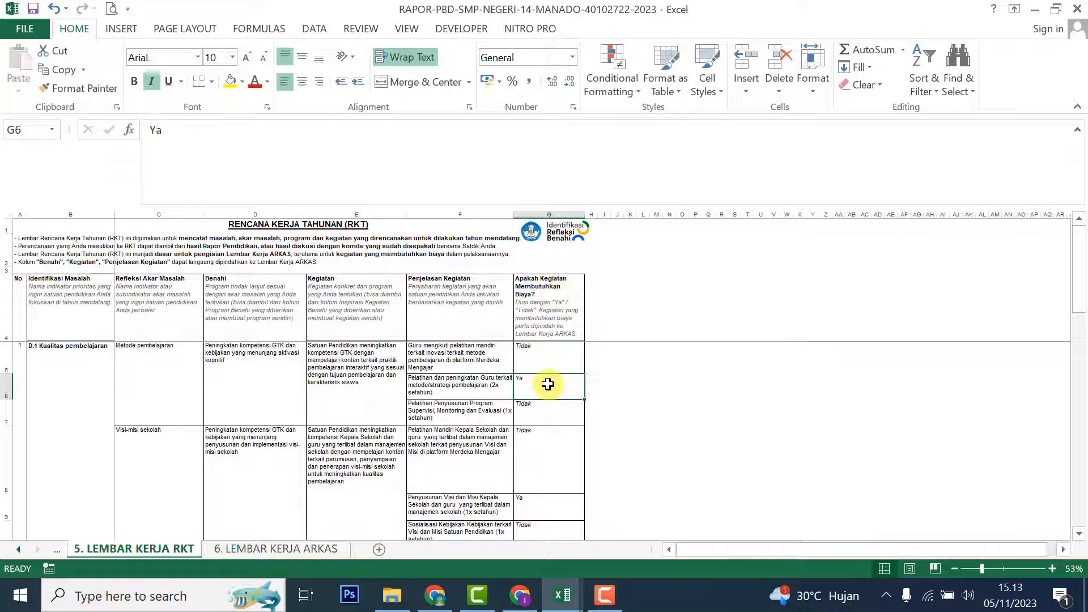
left_click(467, 396)
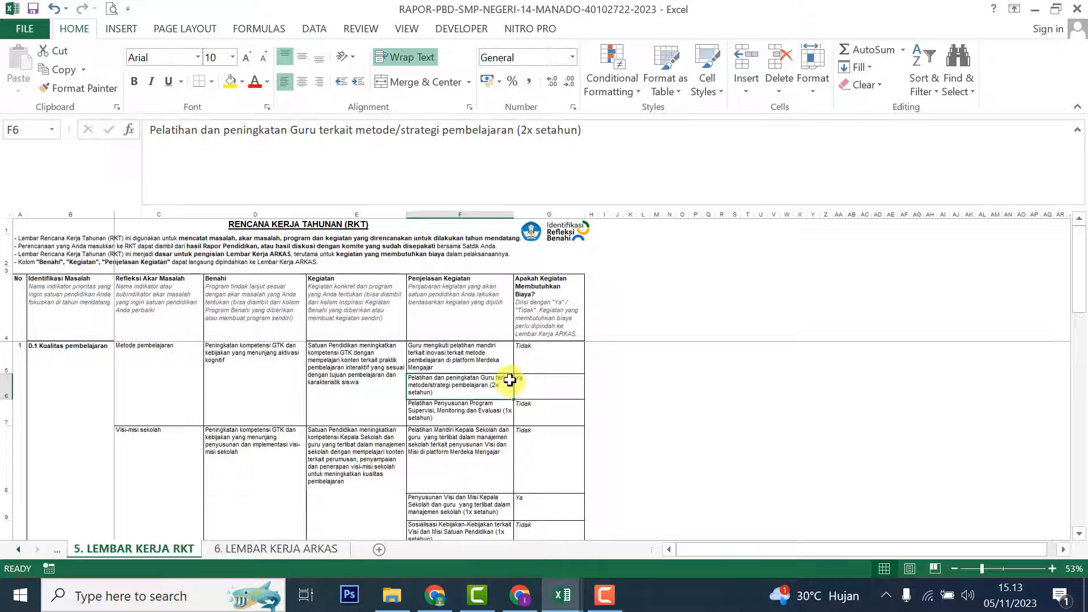
left_click(538, 384)
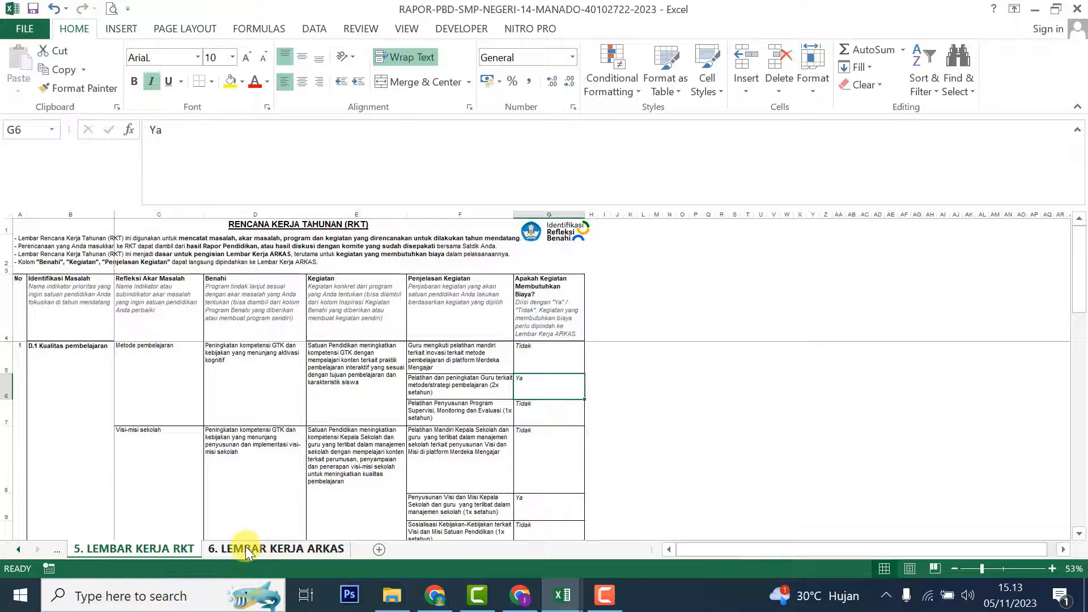
- Check the F7 activity of the filled-in RKT and review the Apakah Kegiatan Membutuhkan Biaya? answers in G5 to G7
left_click(420, 412)
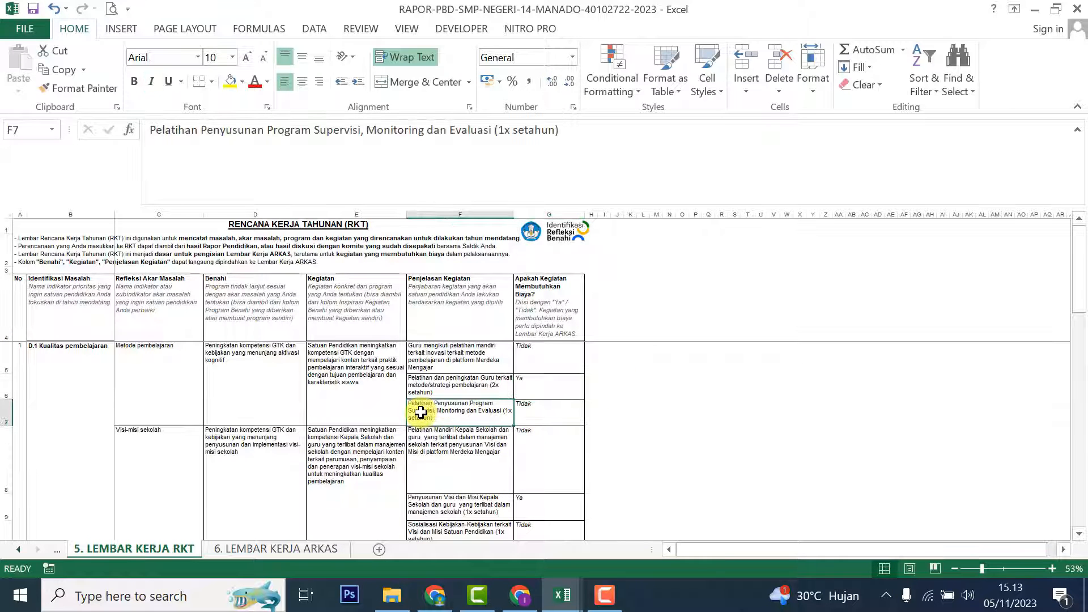
left_click(553, 365)
left_click(551, 394)
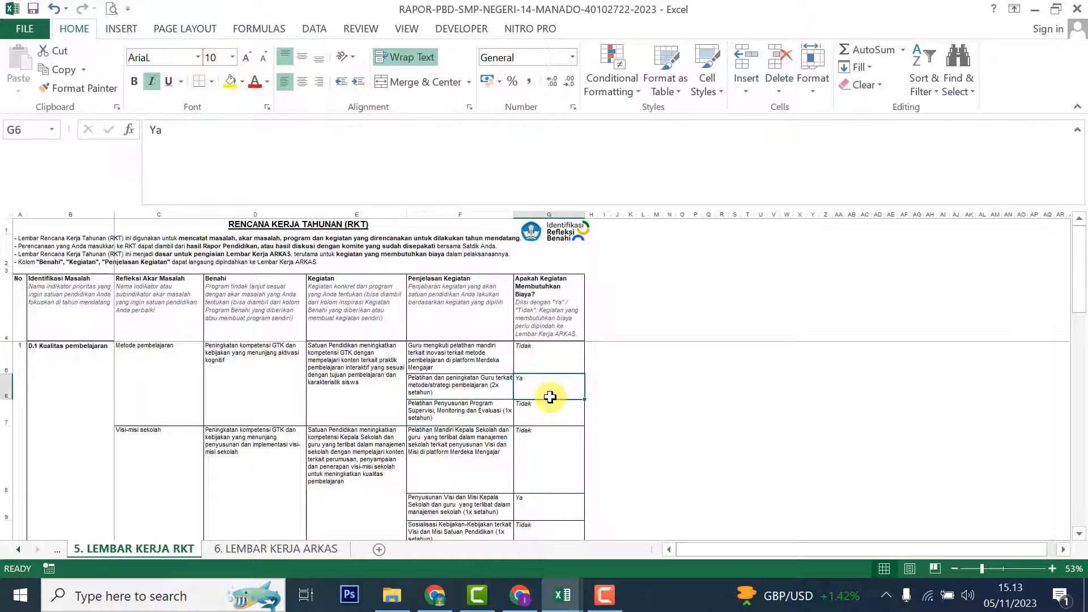
left_click(544, 410)
left_click(533, 357)
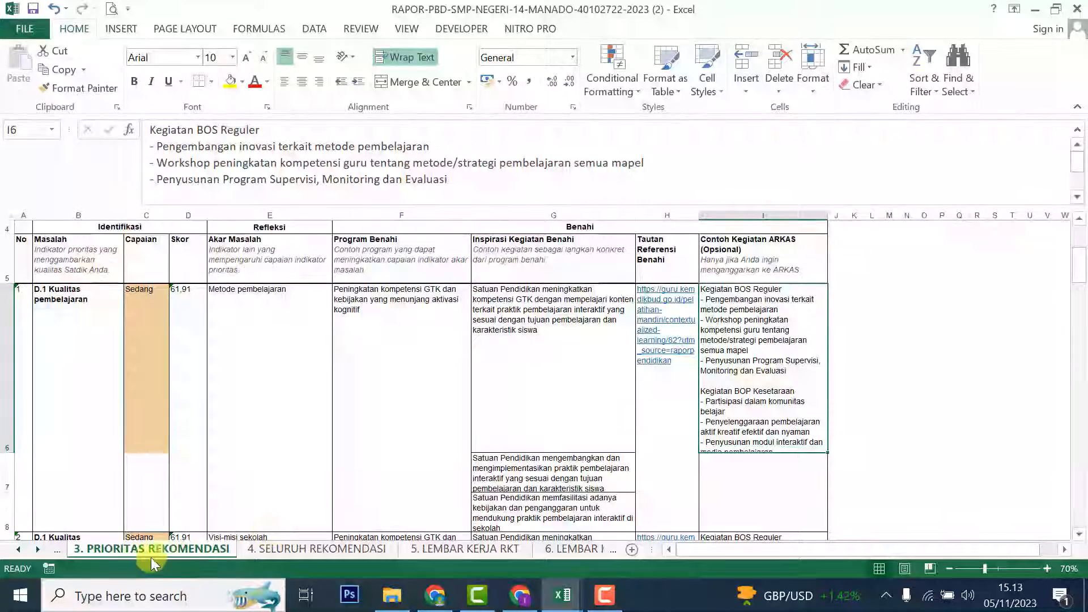
- Review the PRIORITAS REKOMENDASI list down to its last entry in rows 39 to 41
scroll(376, 426, "down", 4)
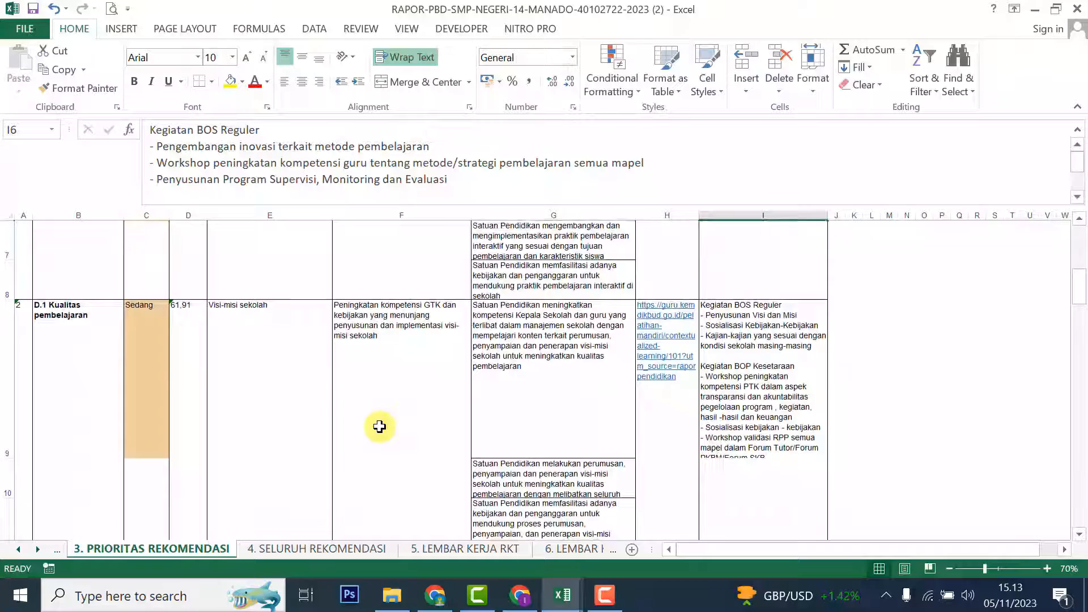
scroll(378, 432, "up", 3)
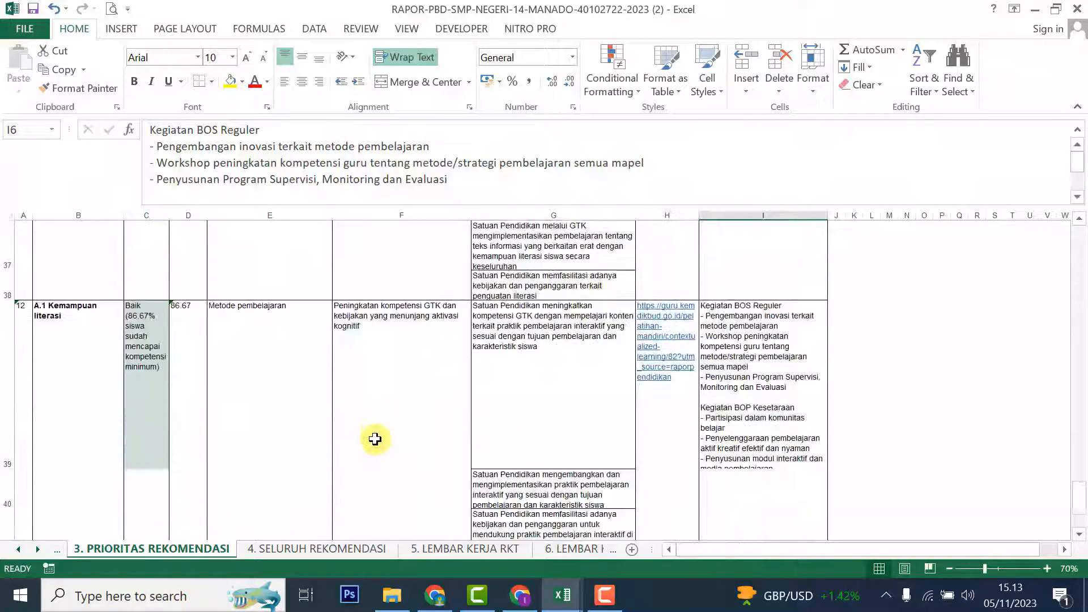
scroll(374, 440, "down", 6)
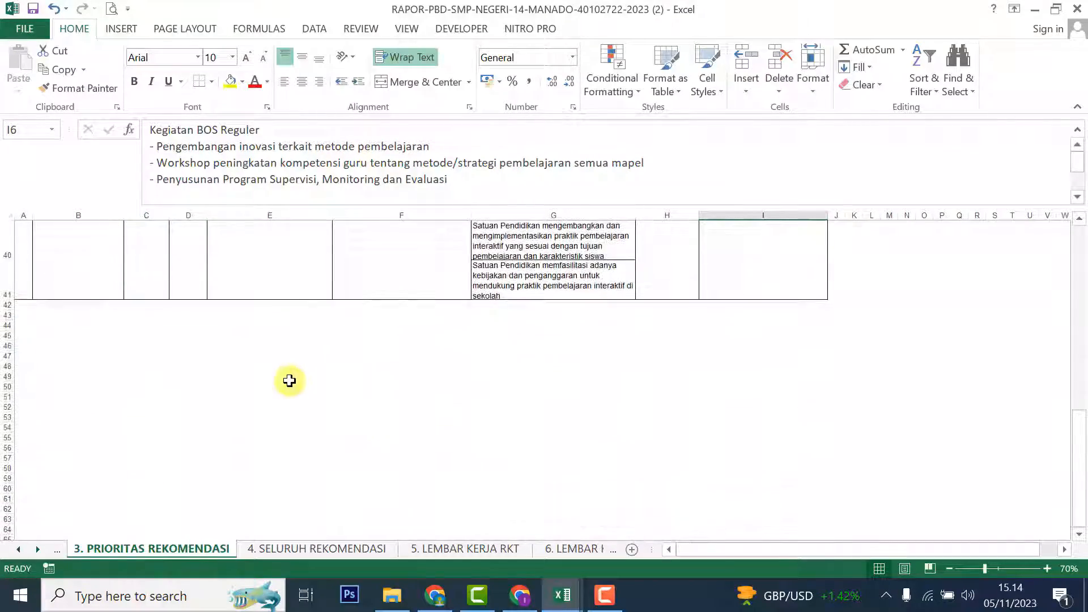
- Review the numbered problems of the filled-in RKT down to the A.1 Kemampuan literasi entry at A23
left_click(452, 546)
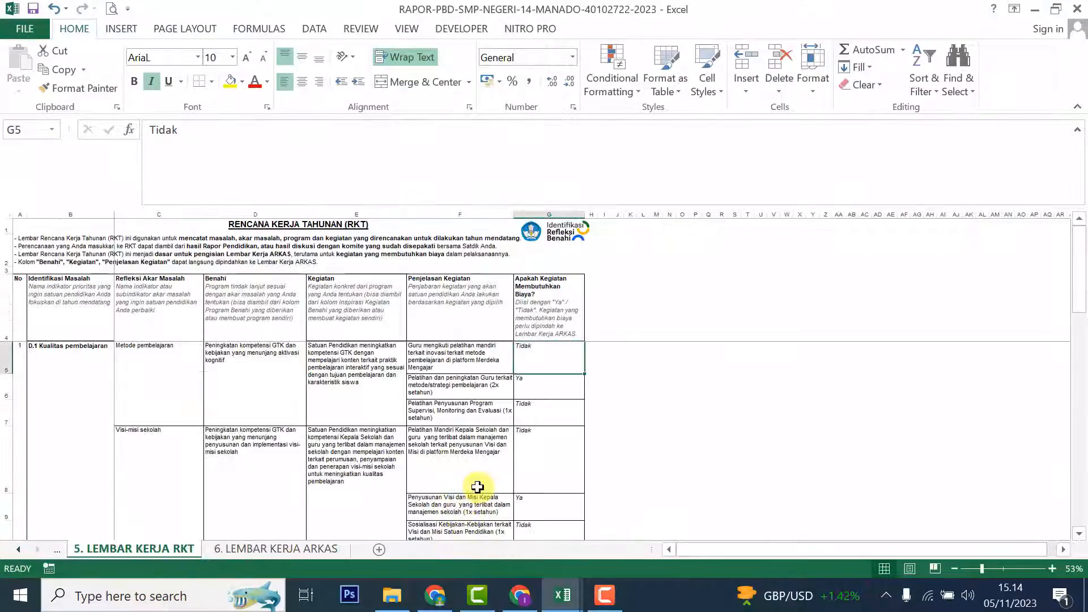
scroll(478, 486, "down", 5)
scroll(469, 490, "down", 4)
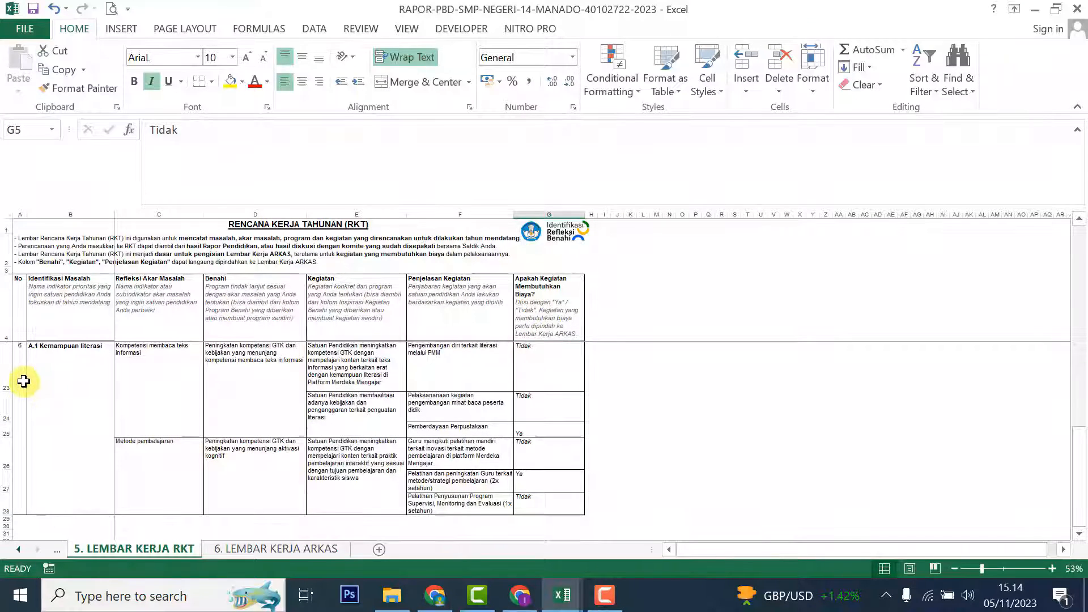
left_click(21, 378)
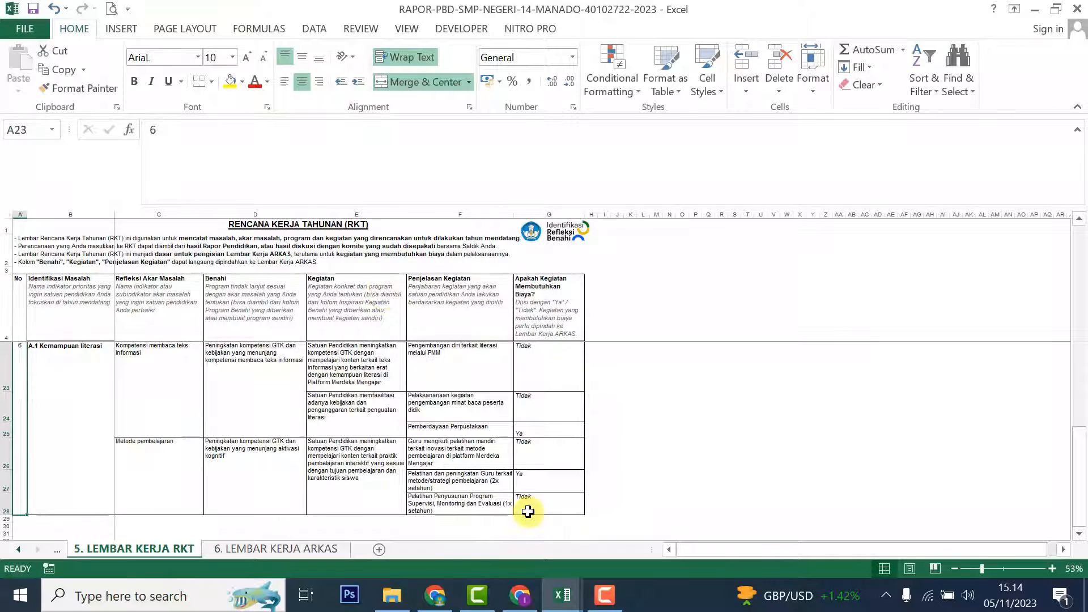
scroll(527, 512, "up", 6)
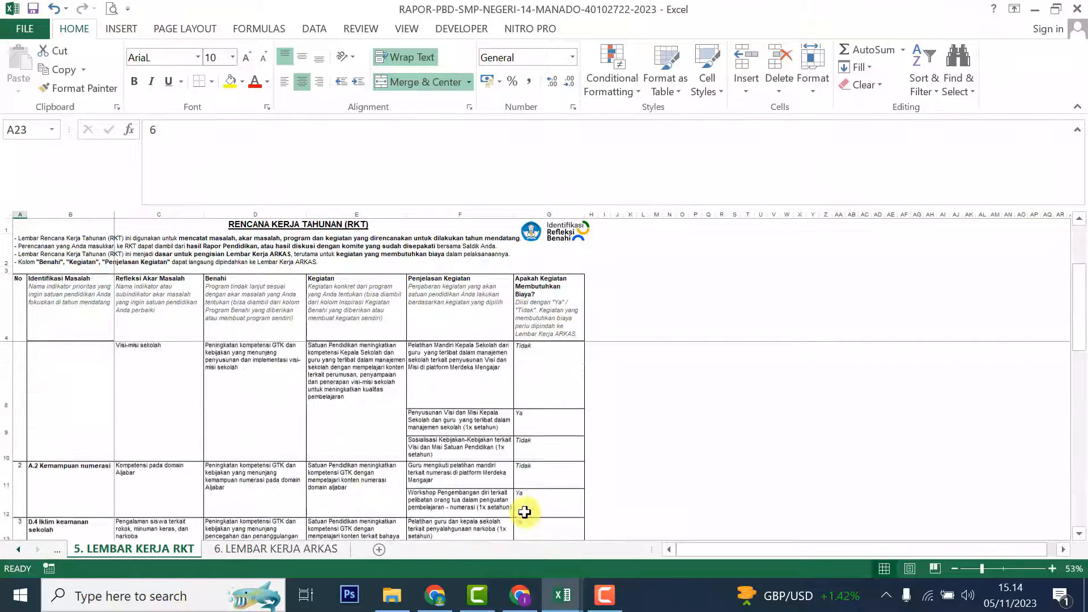
scroll(525, 512, "down", 3)
scroll(526, 513, "up", 3)
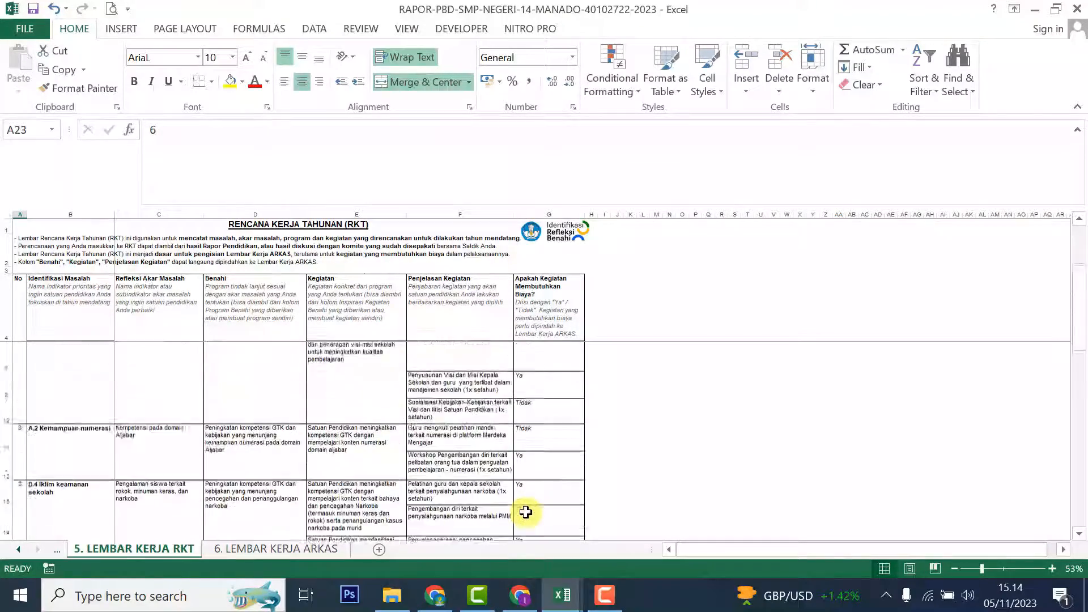
- Compare Akar Masalah in E6 of PRIORITAS REKOMENDASI with the Penjelasan Kegiatan entry in F6 of the filled-in RKT
left_click(525, 510)
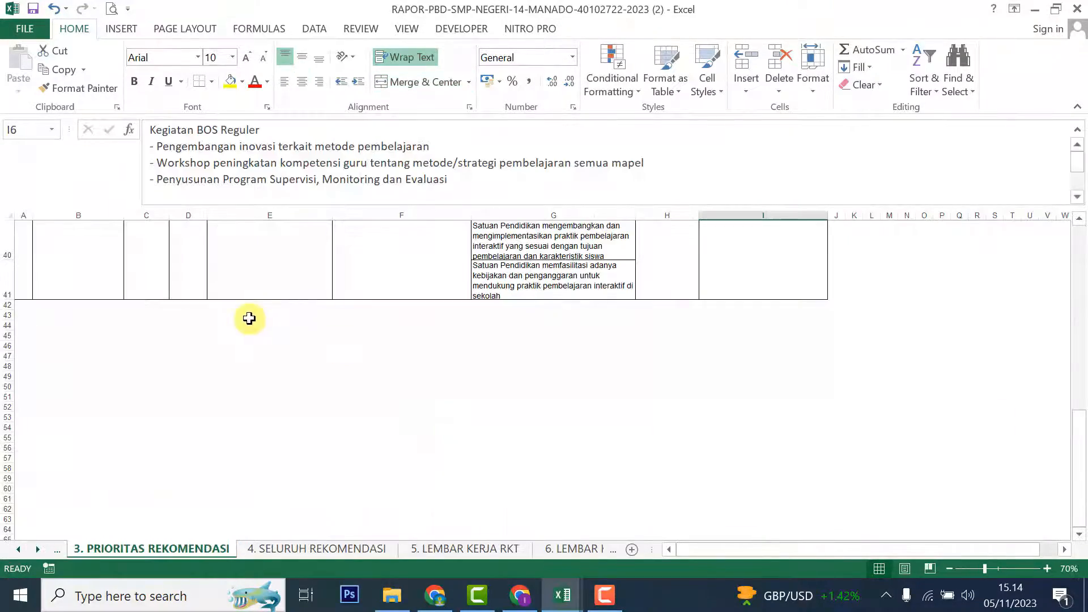
scroll(357, 439, "up", 11)
scroll(368, 442, "up", 2)
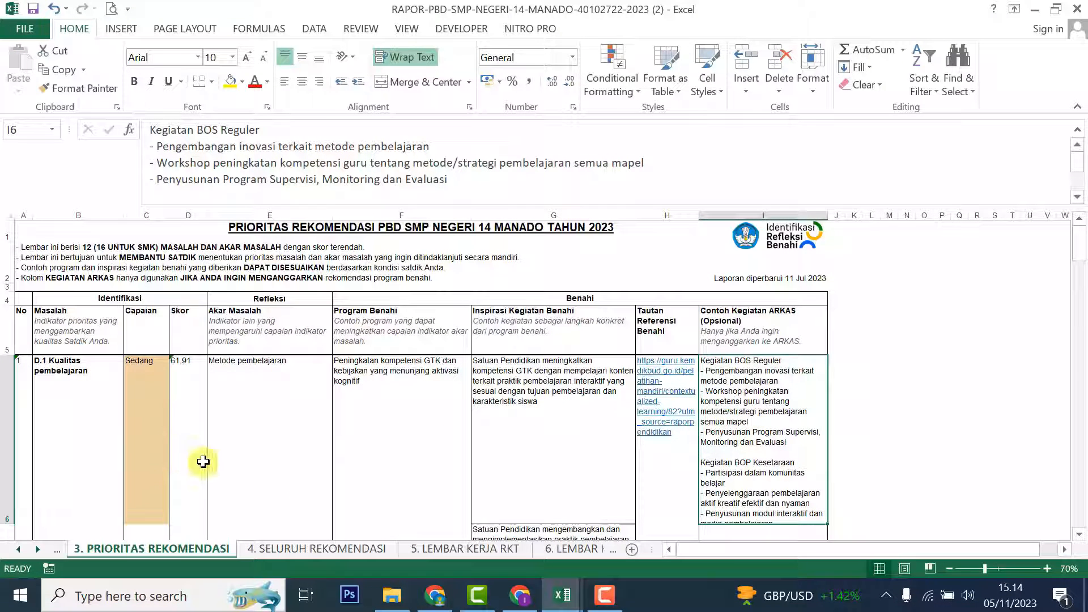
left_click(281, 392)
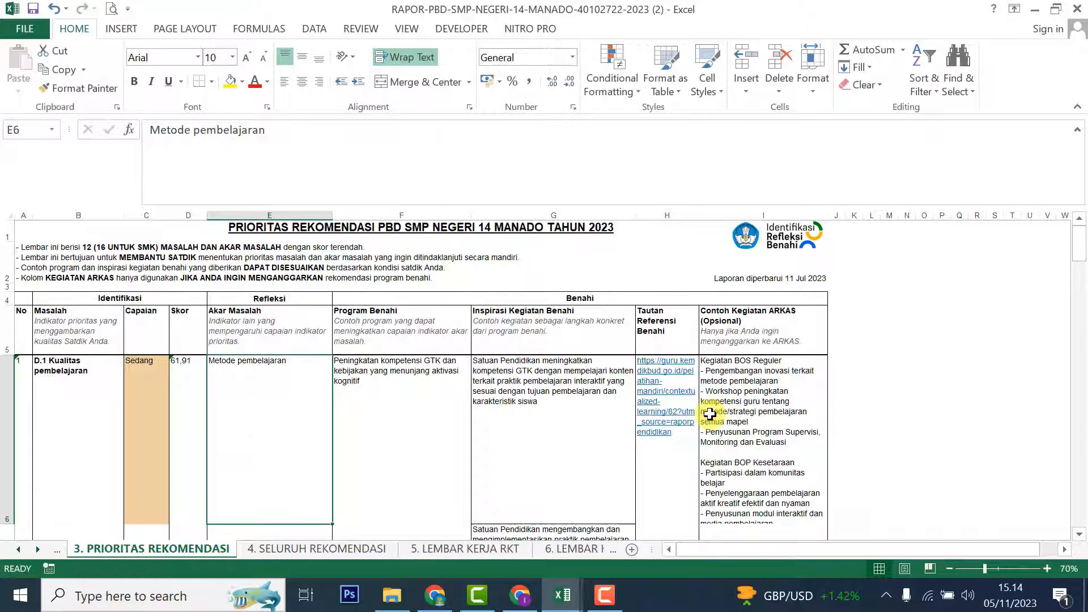
key("alt+Tab")
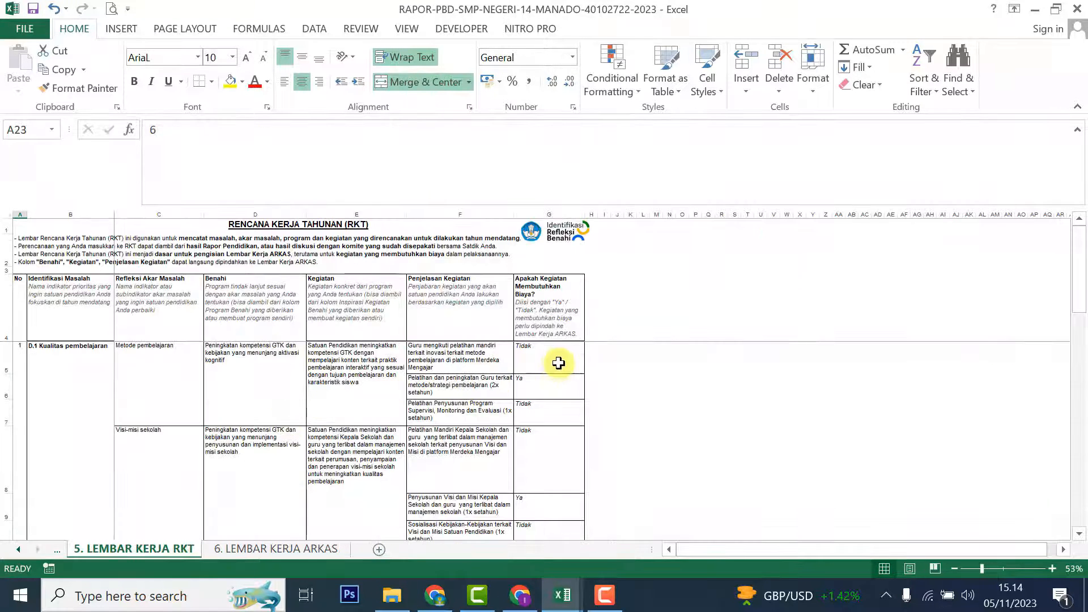
left_click(472, 387)
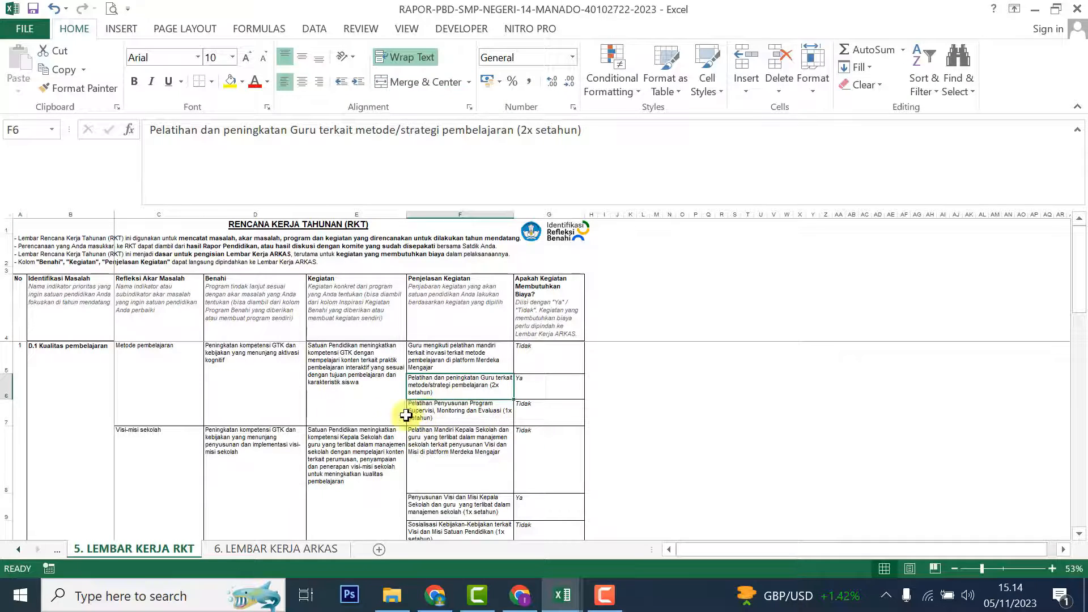
- Compare Akar Masalah in E15 of PRIORITAS REKOMENDASI, under A.2 Kemampuan numerasi, with C5 and D5 of the filled-in RKT
key("alt+Tab")
scroll(363, 439, "down", 3)
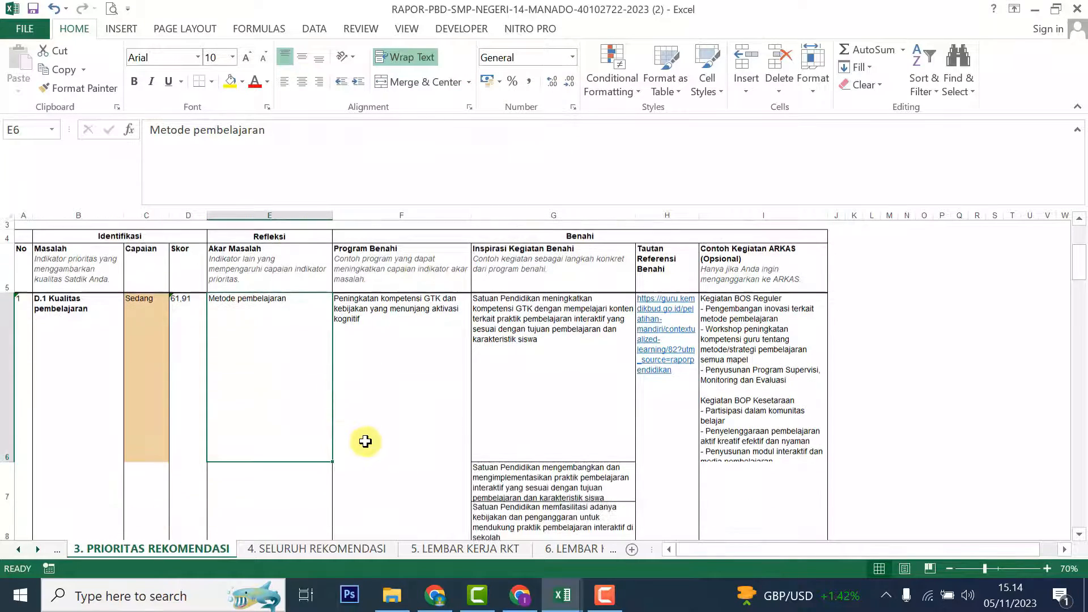
scroll(364, 441, "down", 6)
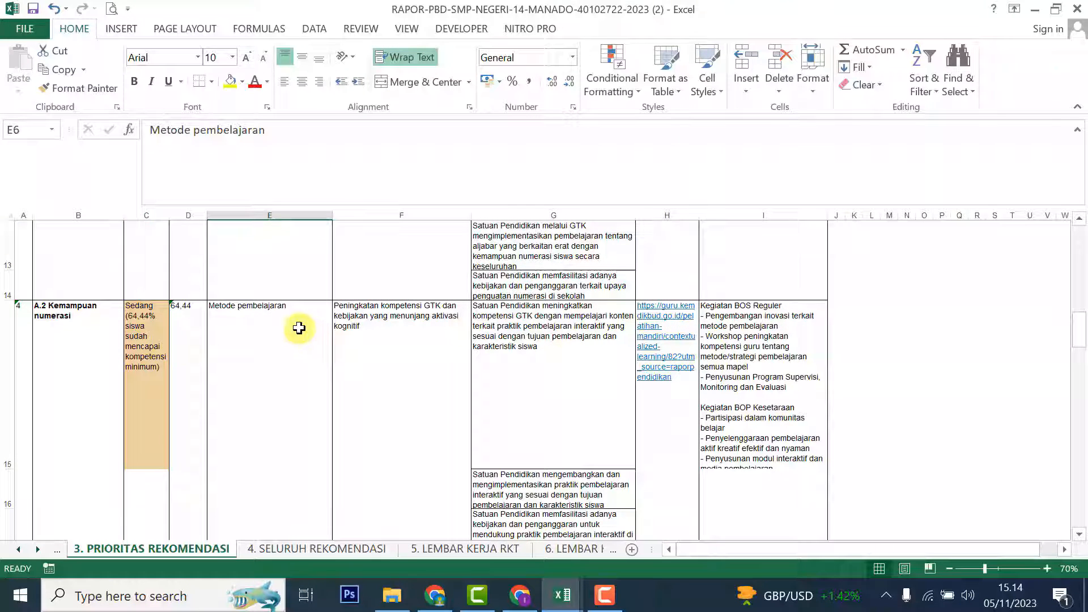
left_click(236, 332)
left_click(83, 331)
left_click(251, 354)
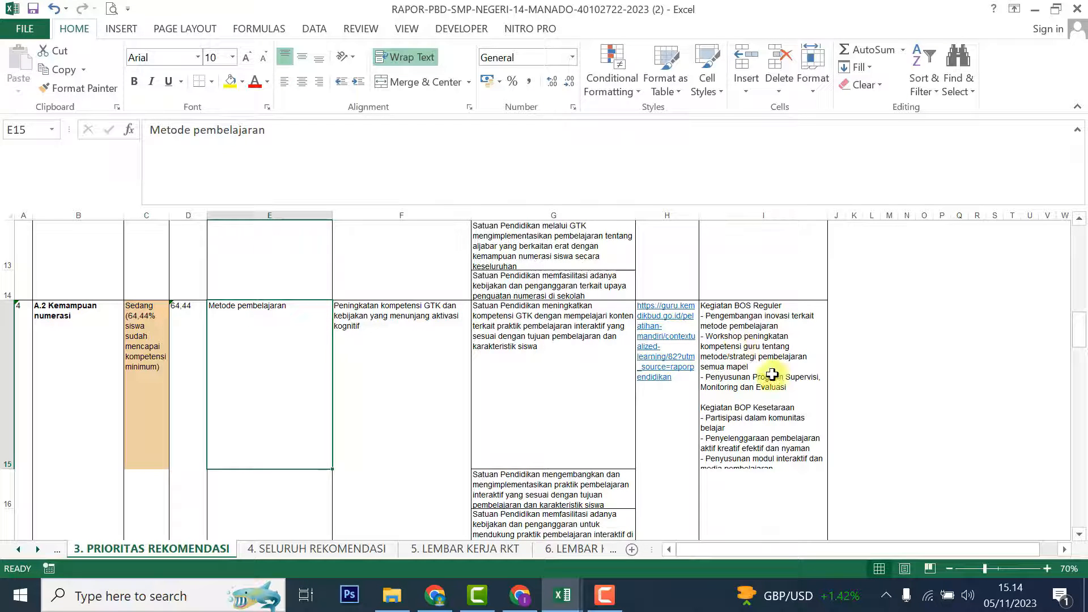
key("alt+Tab")
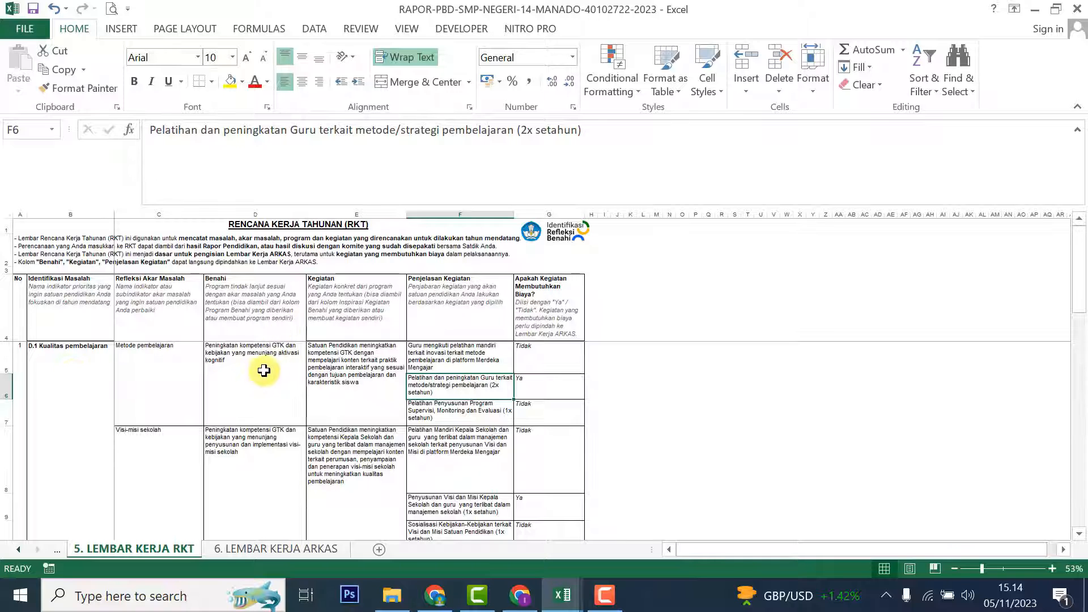
left_click(162, 354)
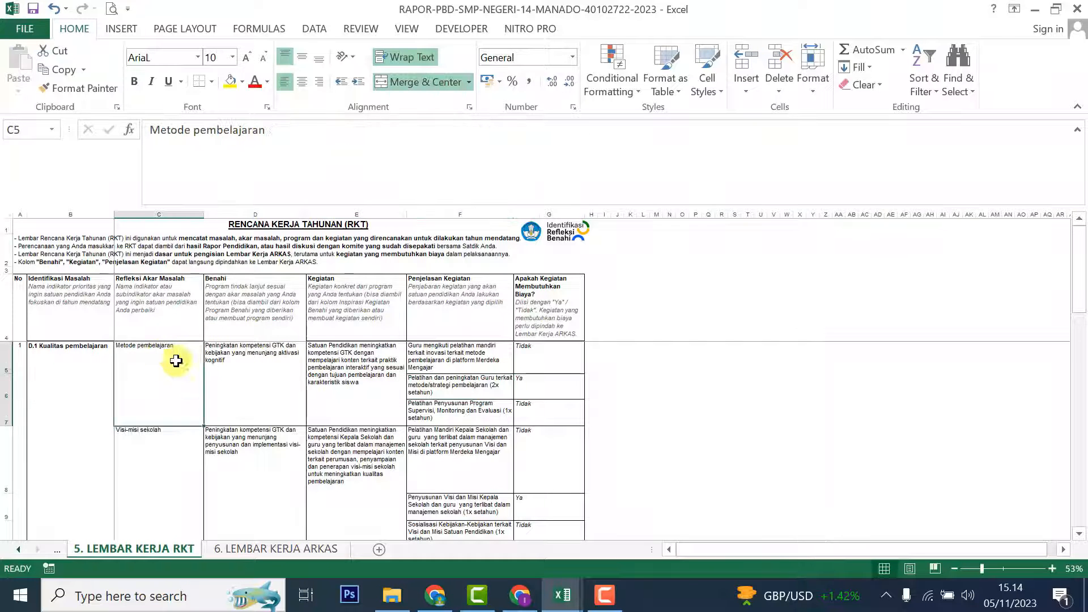
left_click(282, 357)
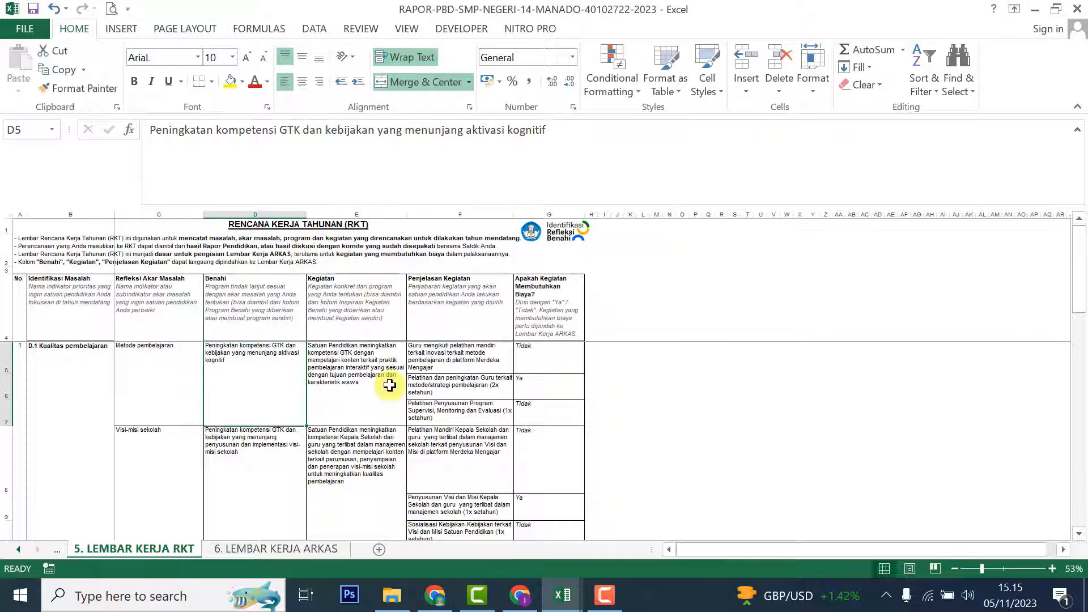
- Check the problem numbering in column A of the filled-in RKT from A5 to A23
key("alt")
left_click(20, 396)
scroll(114, 479, "down", 3)
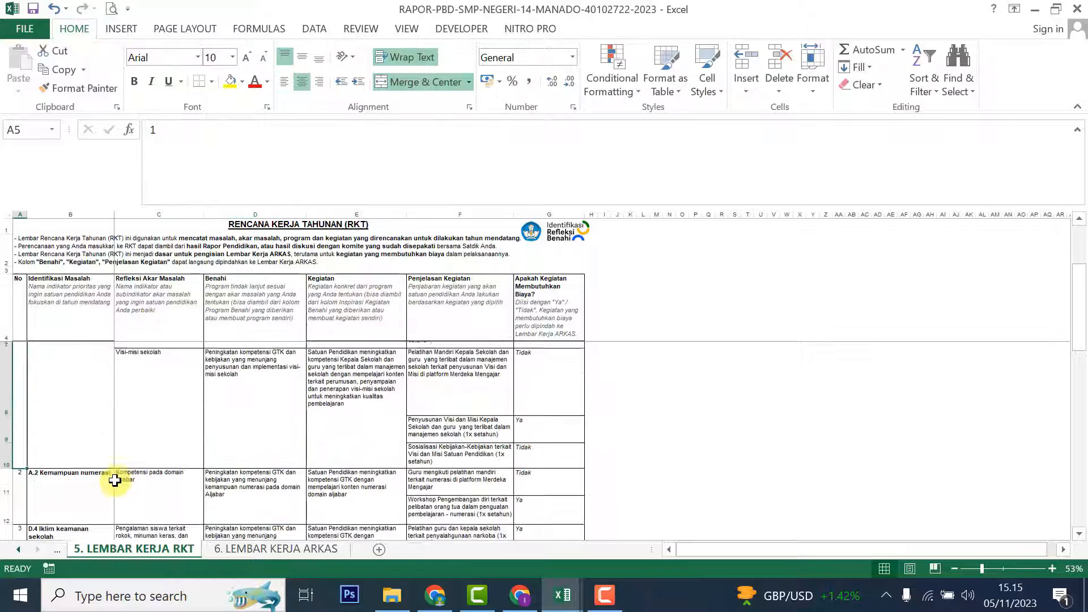
scroll(114, 483, "down", 3)
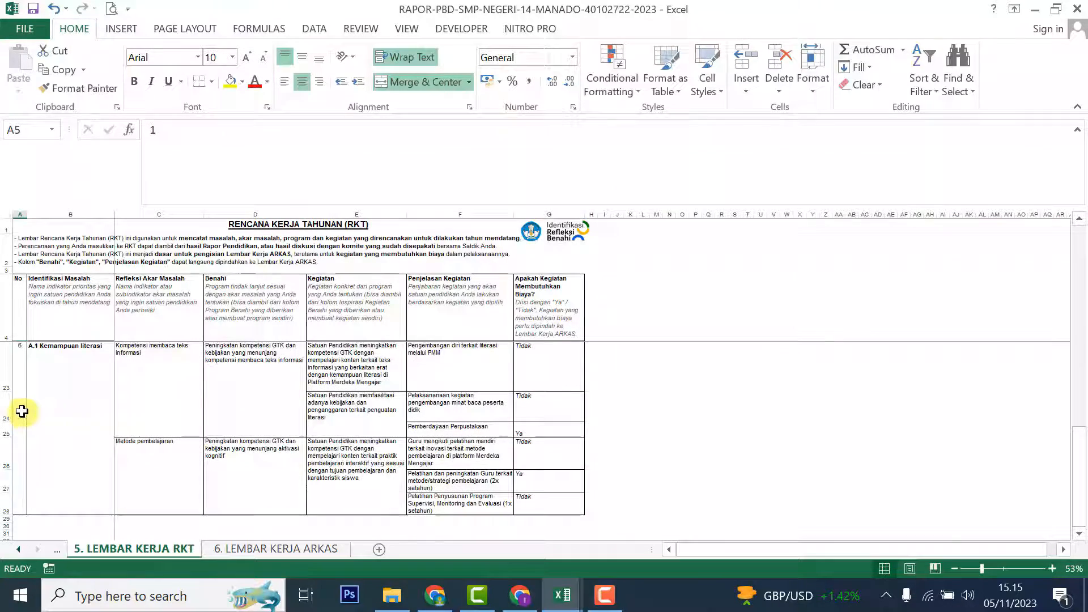
left_click(19, 408)
- Examine A39, E39 and I39 of the last entry in PRIORITAS REKOMENDASI, revisit the first entry, and return to the filled-in RKT
key("alt+Tab")
scroll(163, 424, "down", 4)
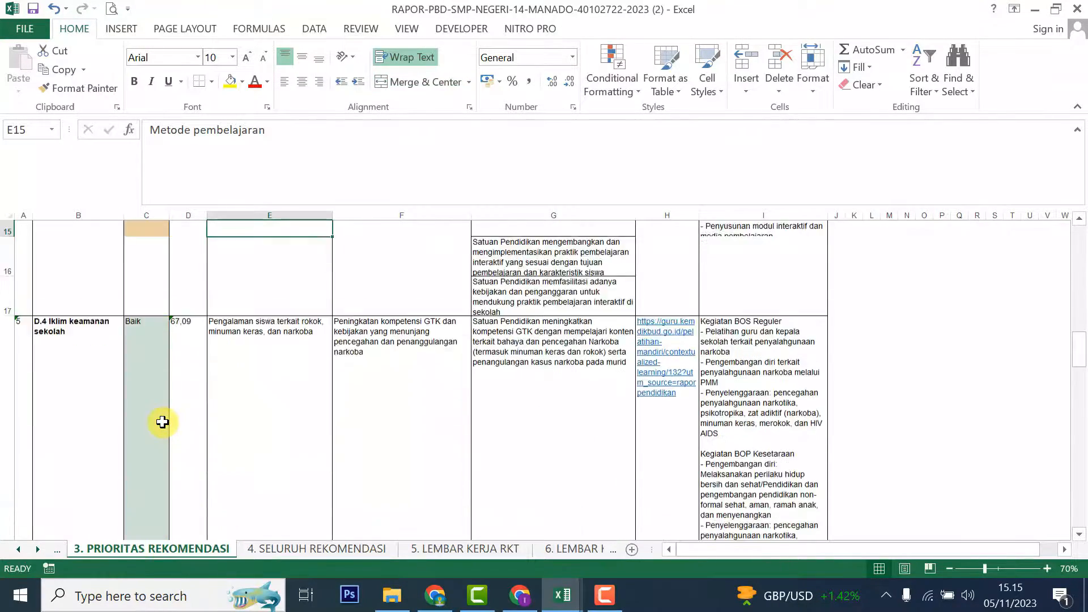
scroll(160, 432, "down", 6)
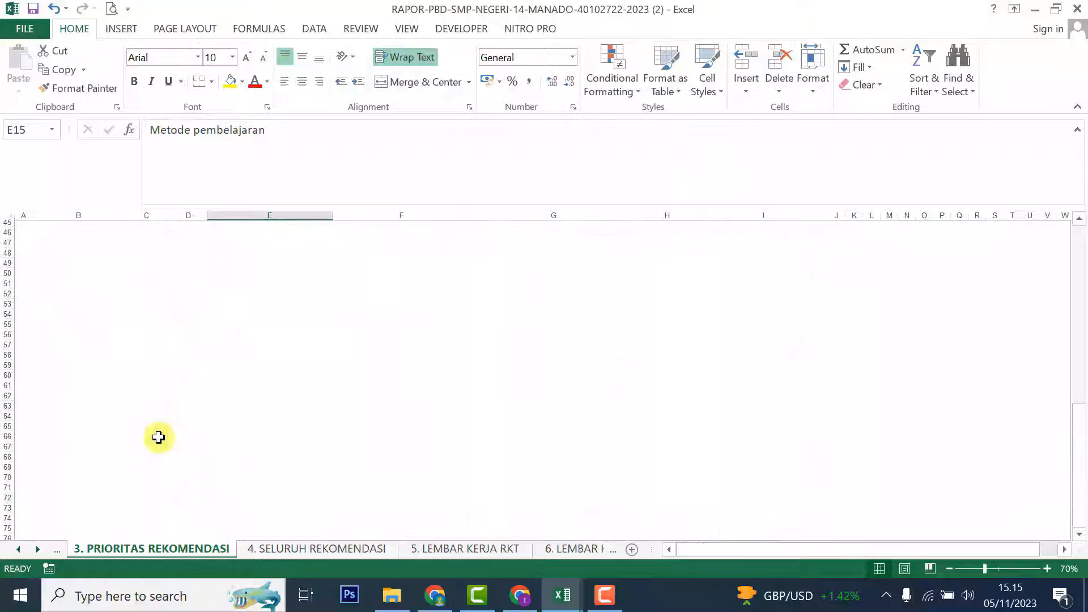
scroll(158, 437, "up", 5)
left_click(19, 342)
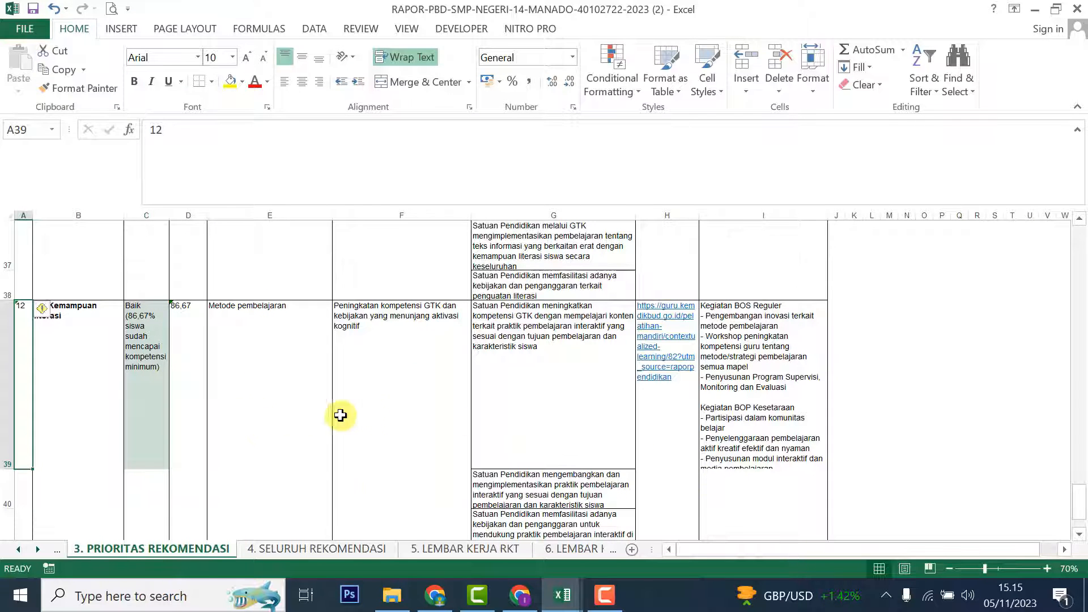
left_click(266, 410)
left_click(768, 394)
scroll(780, 408, "up", 12)
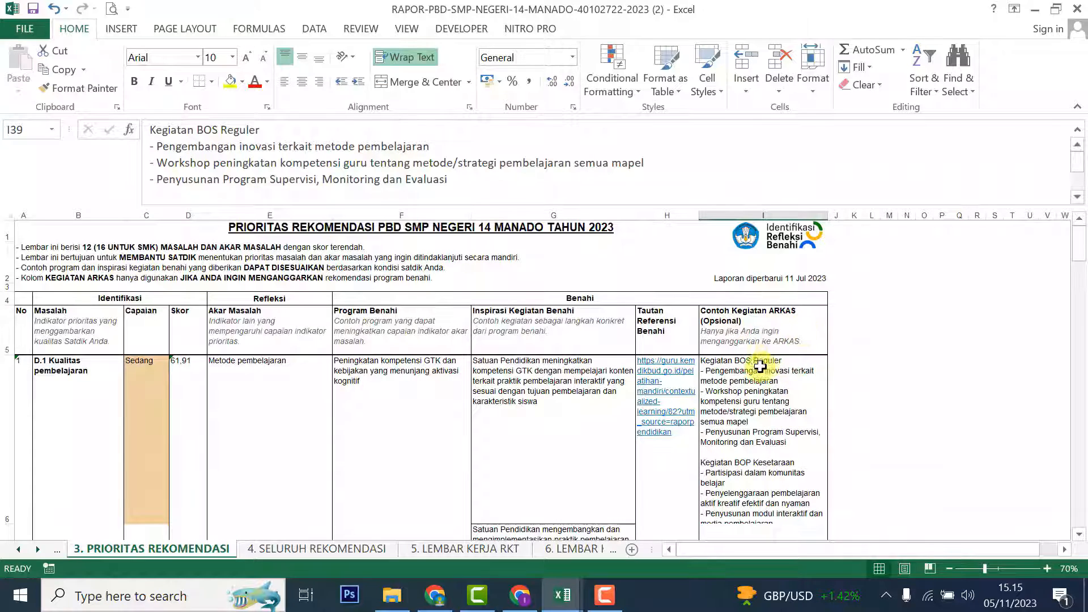
scroll(750, 476, "down", 1)
scroll(737, 476, "up", 1)
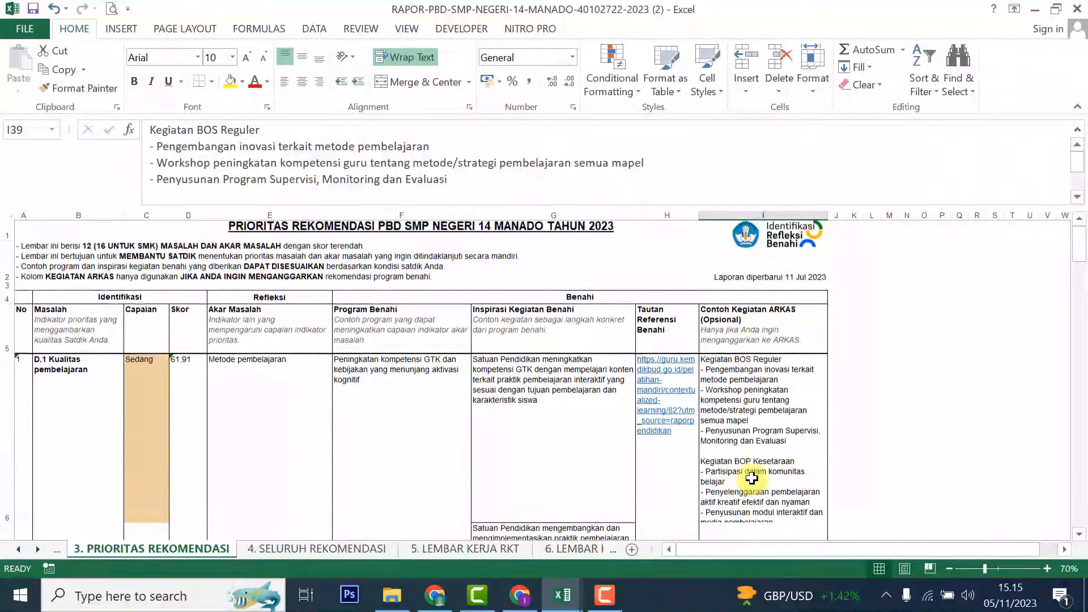
key("alt+Tab")
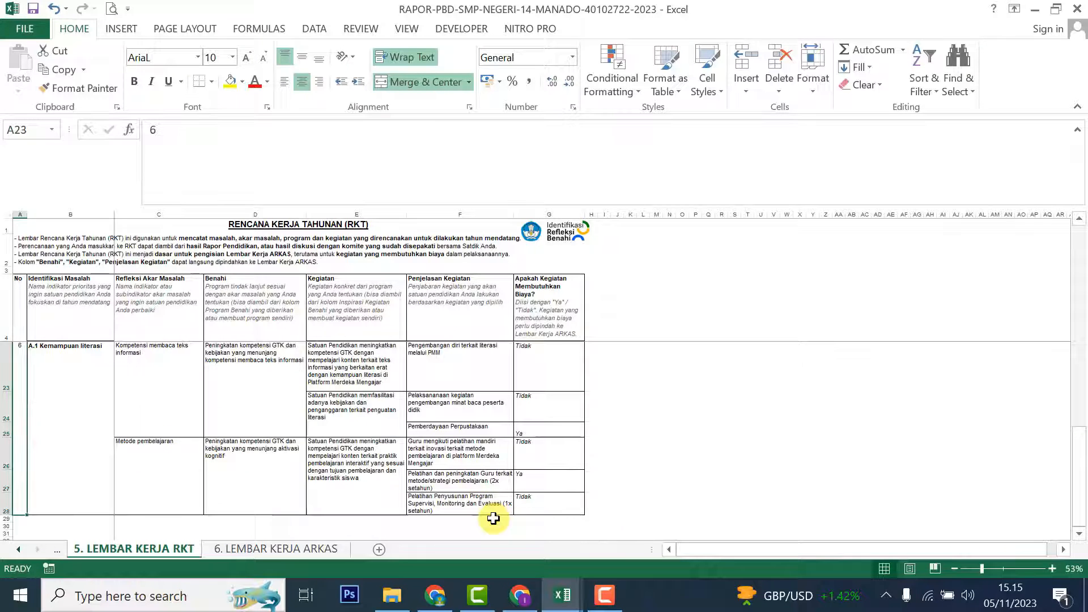
- Check the cost flag in G6 of the filled-in RKT and look over the first entries of LEMBAR KERJA ARKAS
scroll(298, 466, "up", 3)
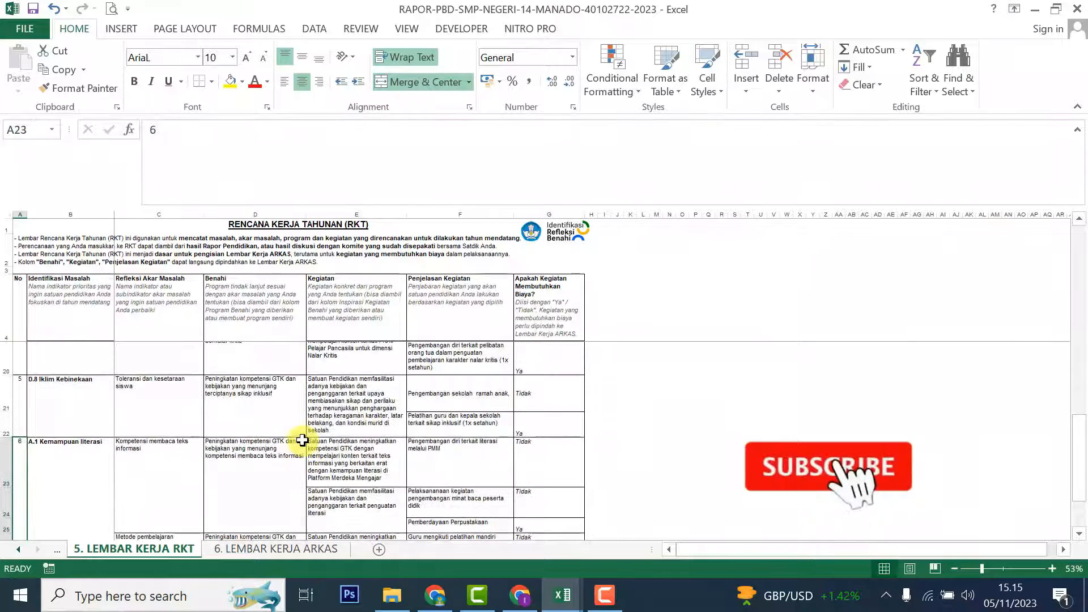
scroll(302, 440, "up", 4)
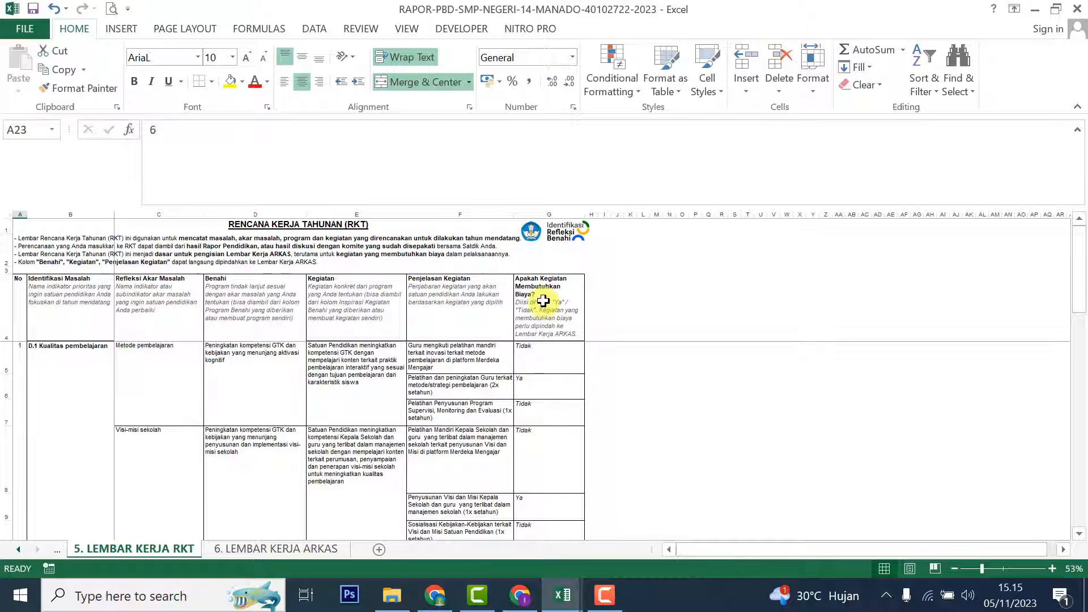
left_click(535, 384)
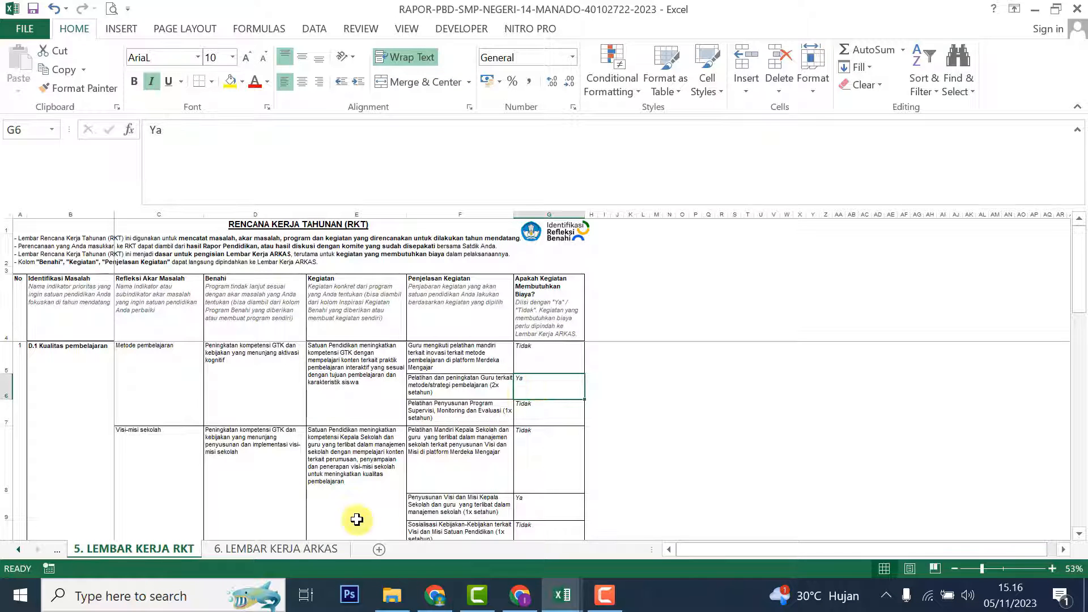
left_click(294, 554)
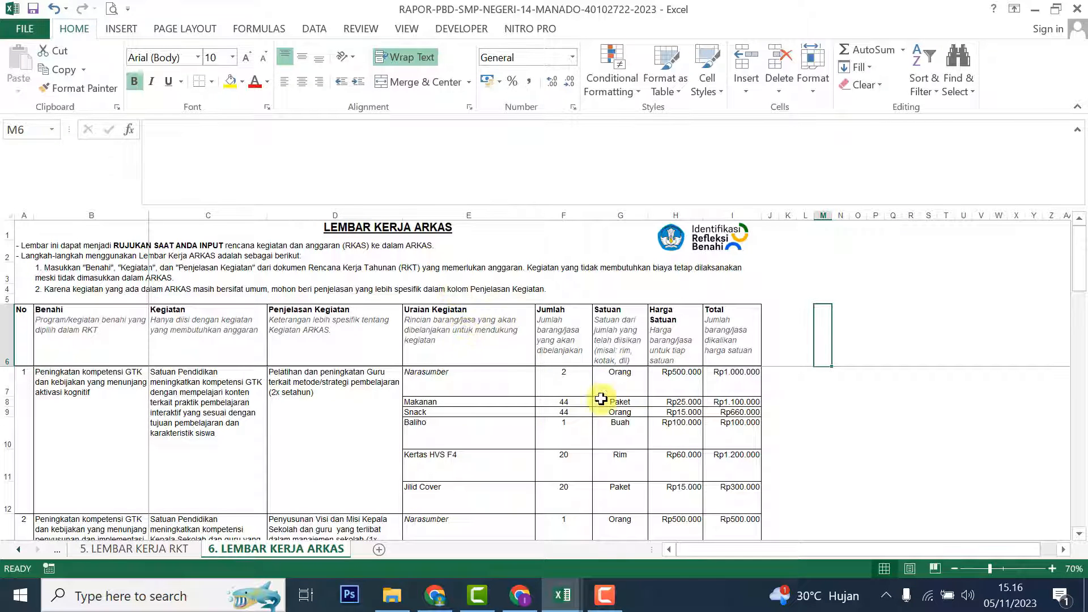
scroll(561, 483, "down", 5)
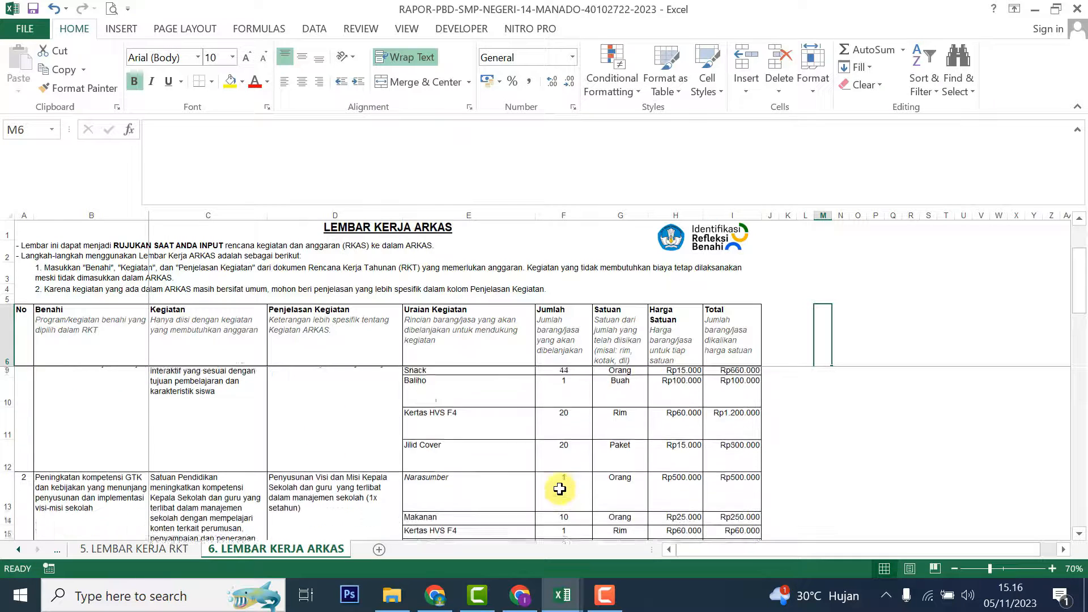
scroll(553, 494, "up", 5)
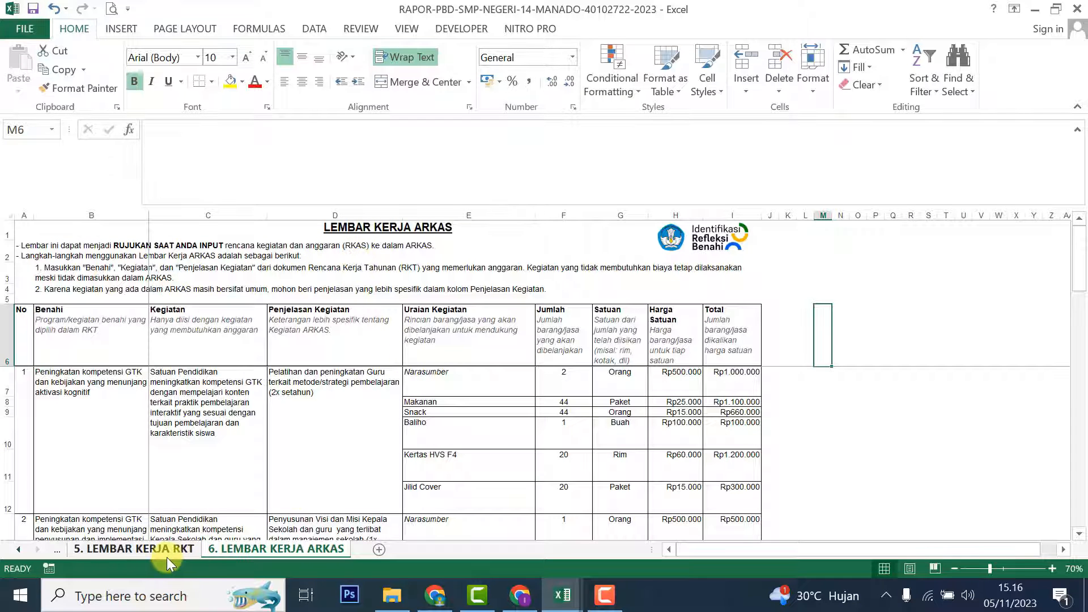
- Compare the Penjelasan Kegiatan entry in F6 of the RKT with D7 of the ARKAS worksheet
left_click(97, 553)
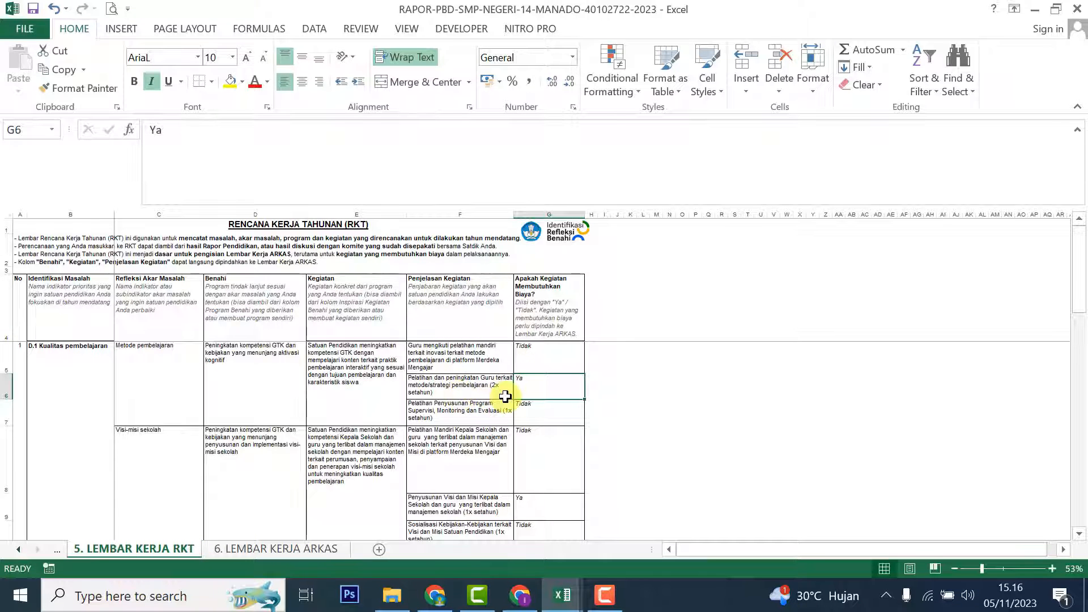
left_click(442, 391)
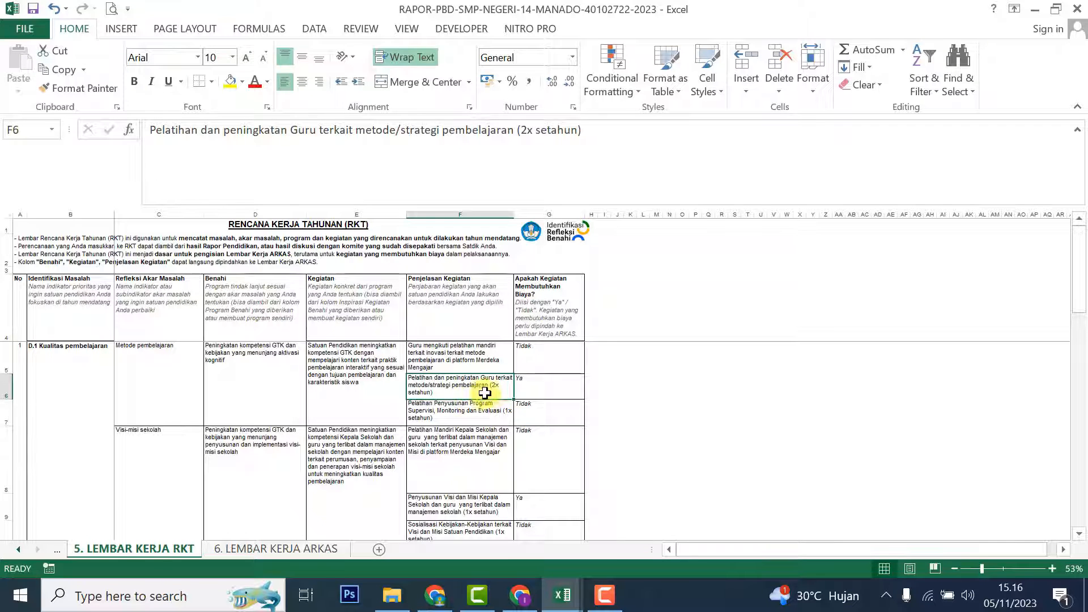
left_click(282, 550)
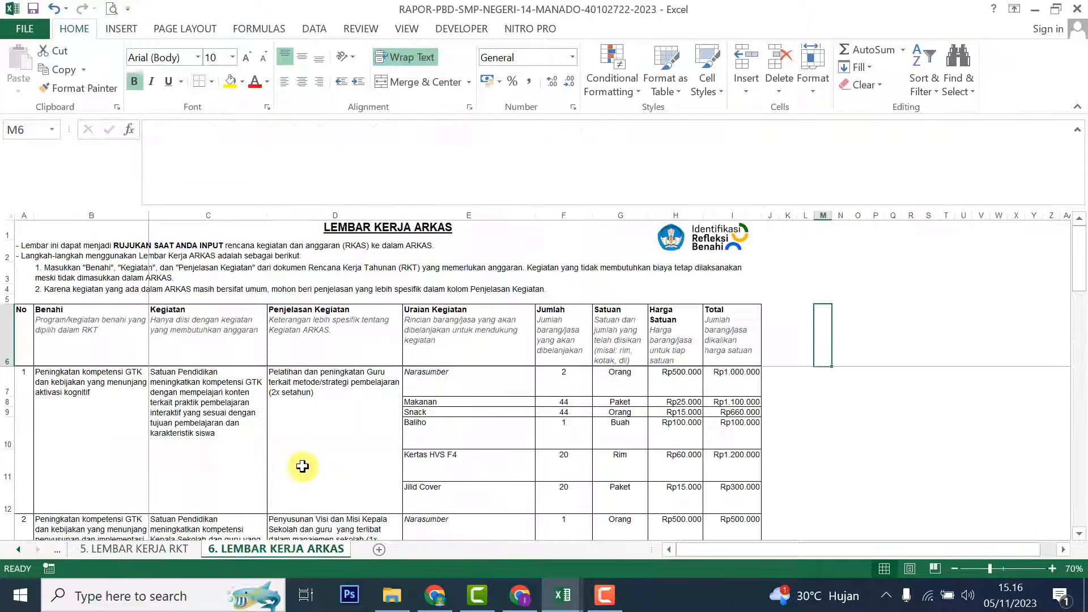
left_click(336, 381)
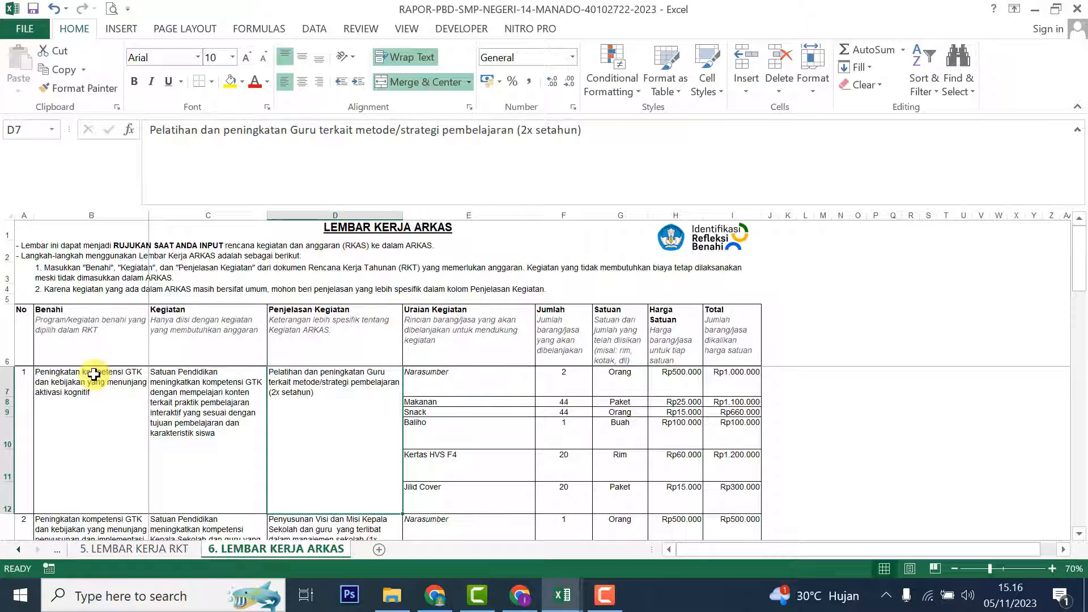
- Compare the Benahi, Kegiatan and Penjelasan Kegiatan columns of the ARKAS worksheet with the same columns D to F of the RKT
left_click(85, 393)
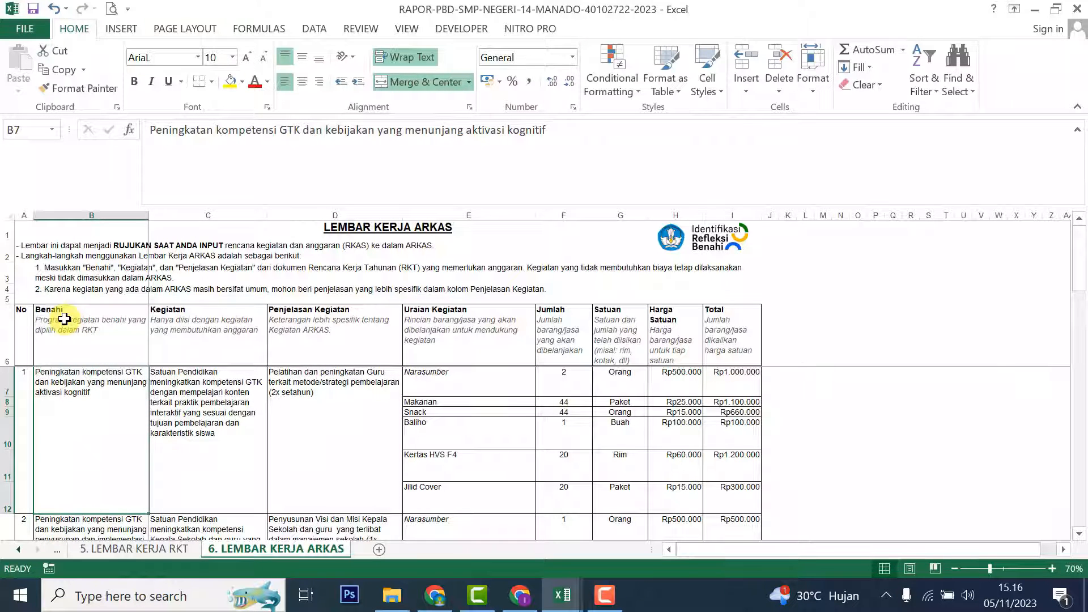
left_click(222, 333)
left_click(320, 331)
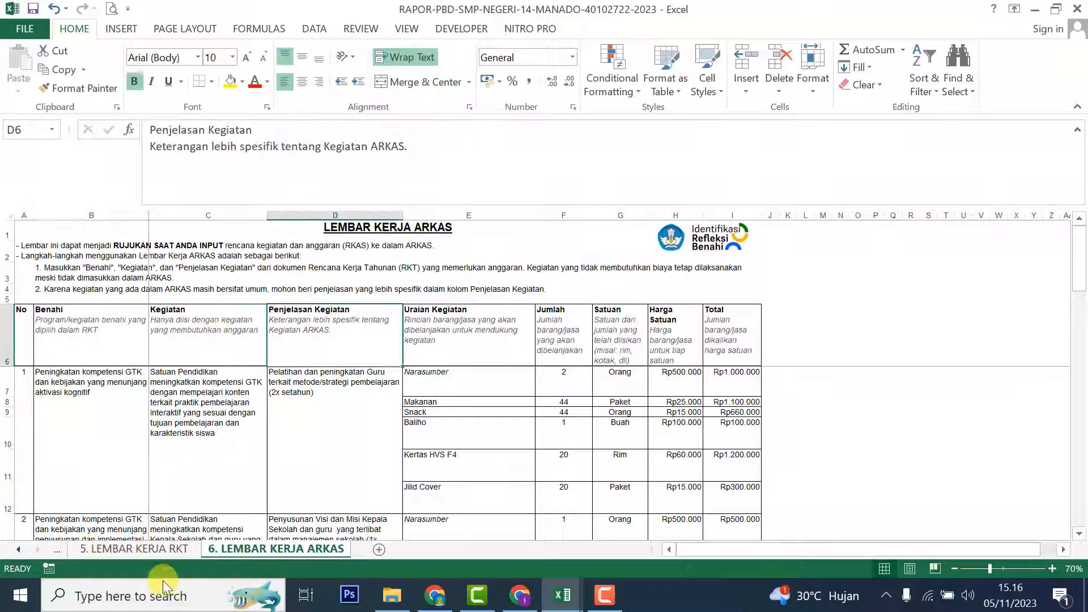
left_click(147, 551)
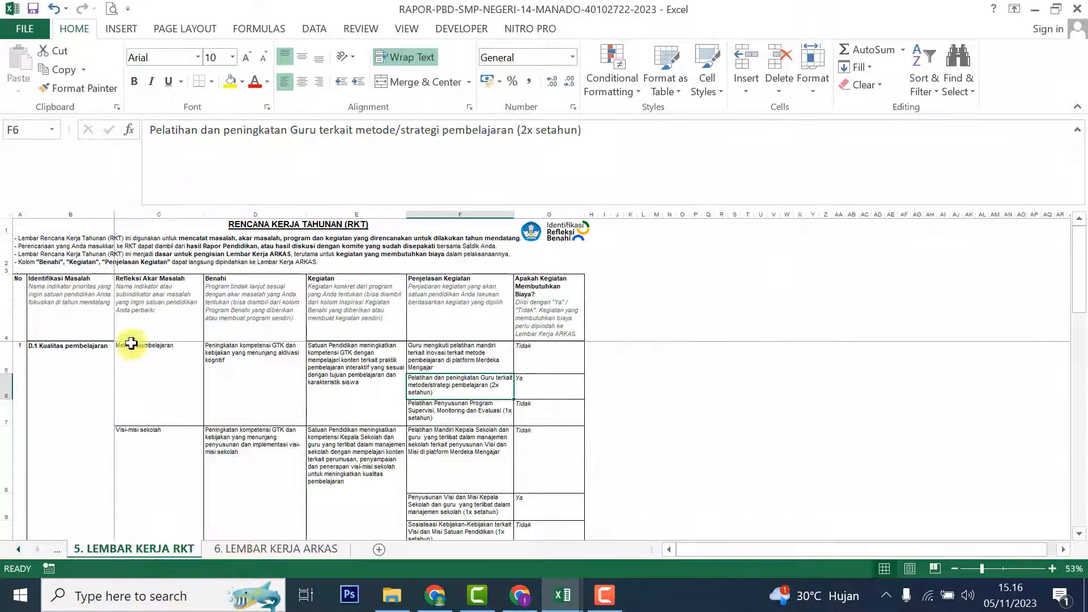
left_click(236, 301)
left_click(338, 300)
left_click(453, 305)
left_click_drag(249, 315, 439, 376)
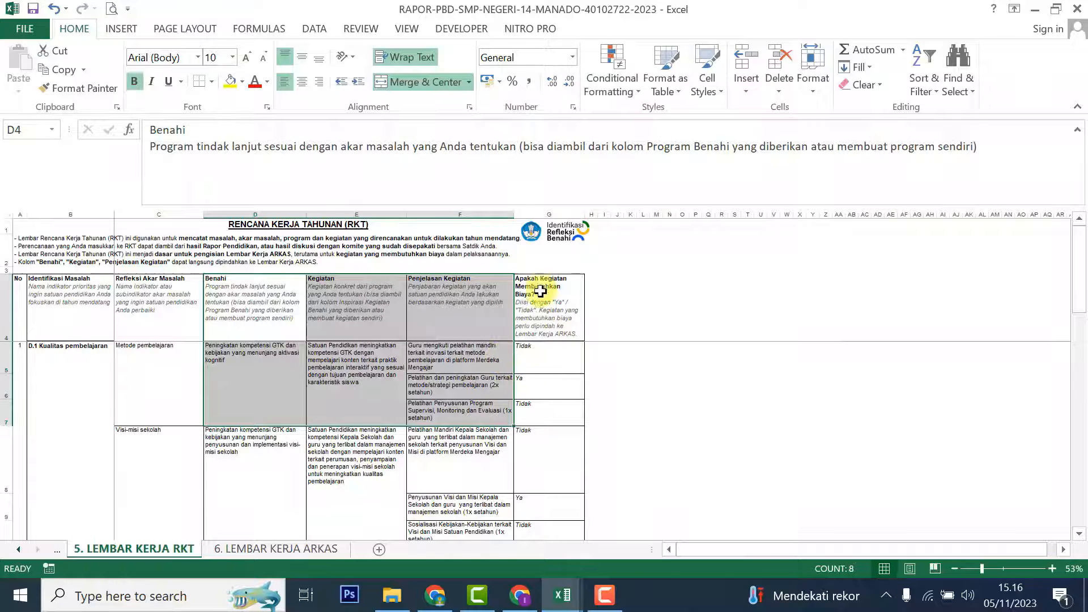
- Revisit the activity in F6 of the RKT and examine its cost breakdown in E7:I12 of the ARKAS worksheet
left_click(427, 383)
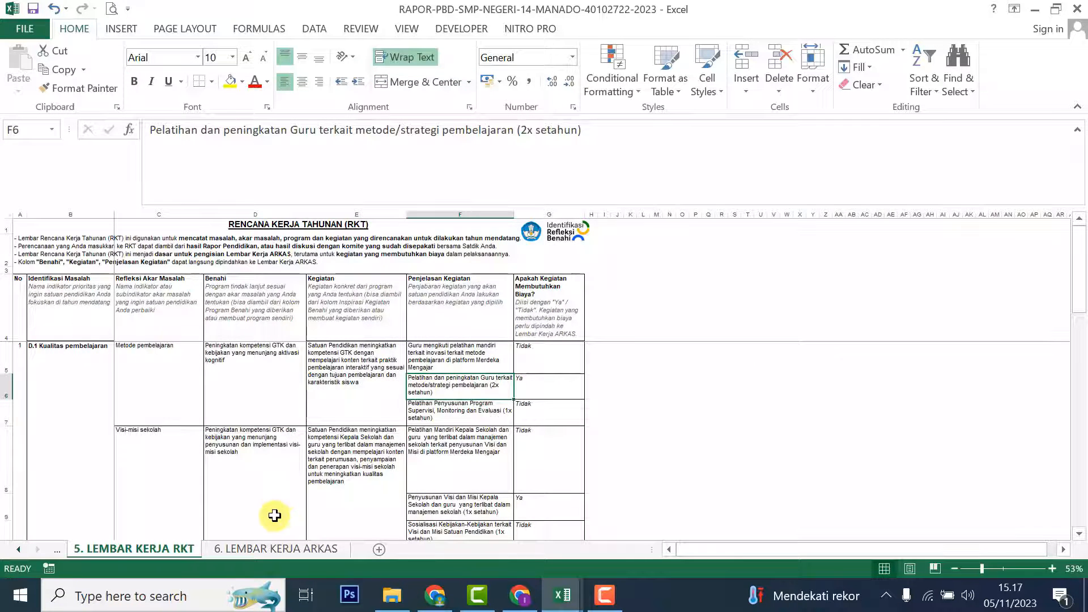
left_click(276, 548)
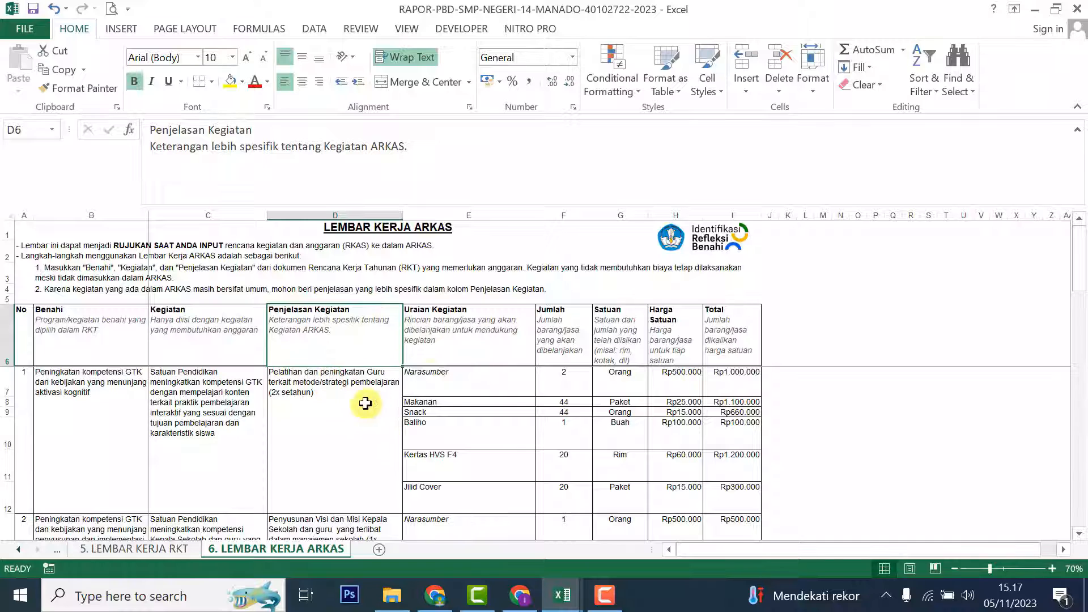
left_click(433, 376)
left_click_drag(528, 379, 724, 430)
scroll(664, 439, "up", 2)
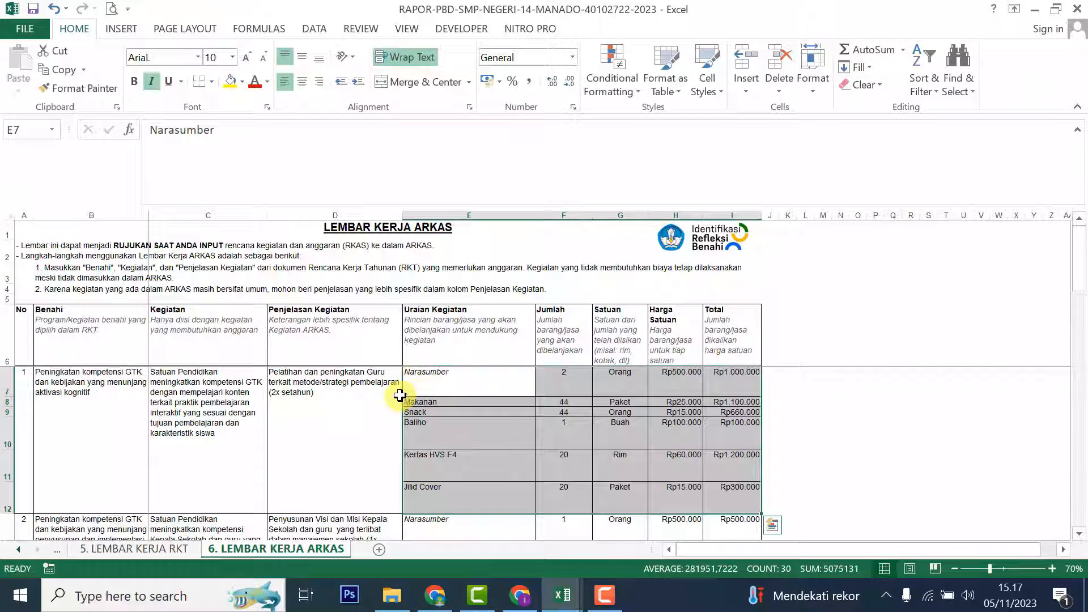
- Examine the Narasumber line in row 7, from its quantity and unit price to the Total formula in I7
left_click(452, 385)
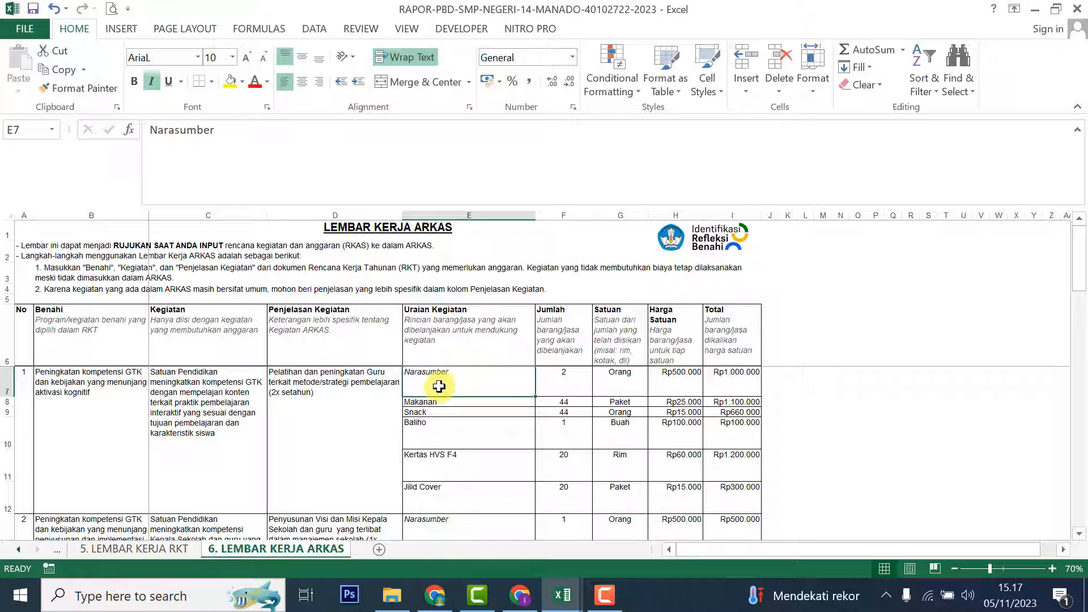
left_click(575, 380)
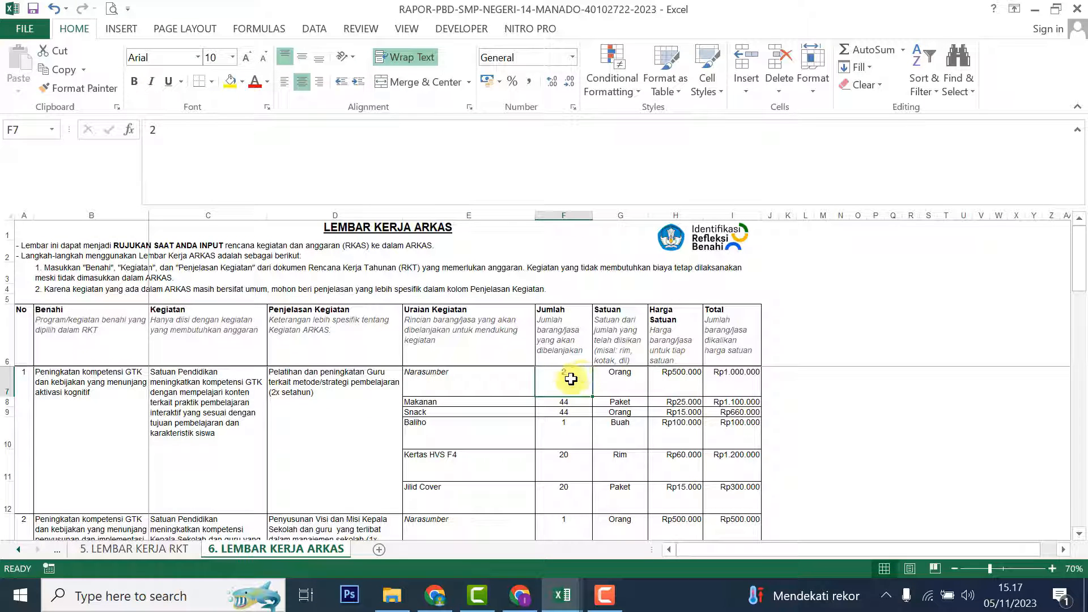
left_click_drag(570, 379, 697, 381)
left_click(696, 381)
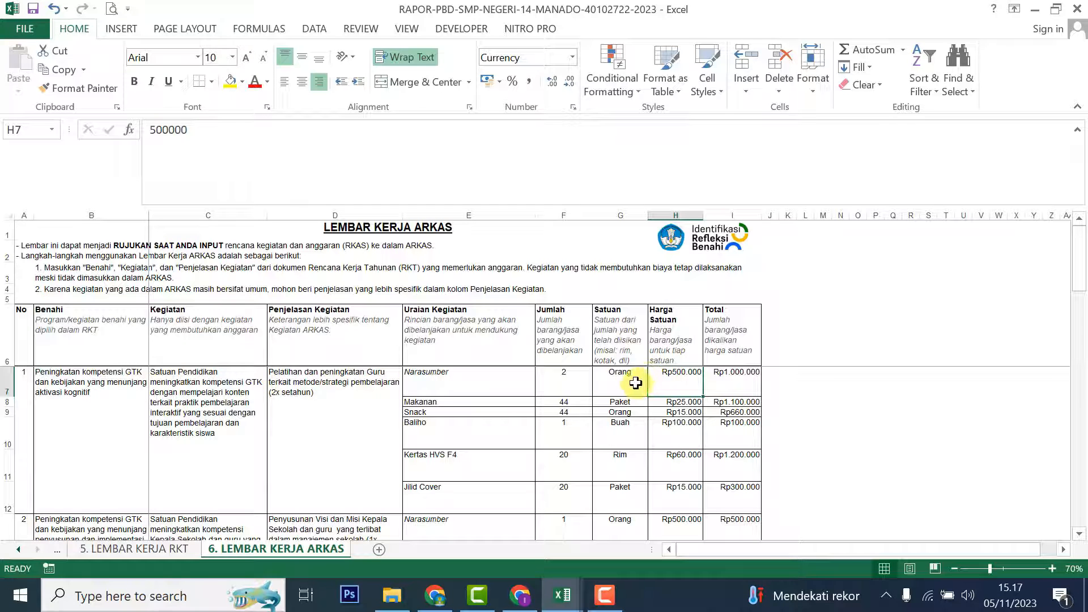
left_click(737, 376)
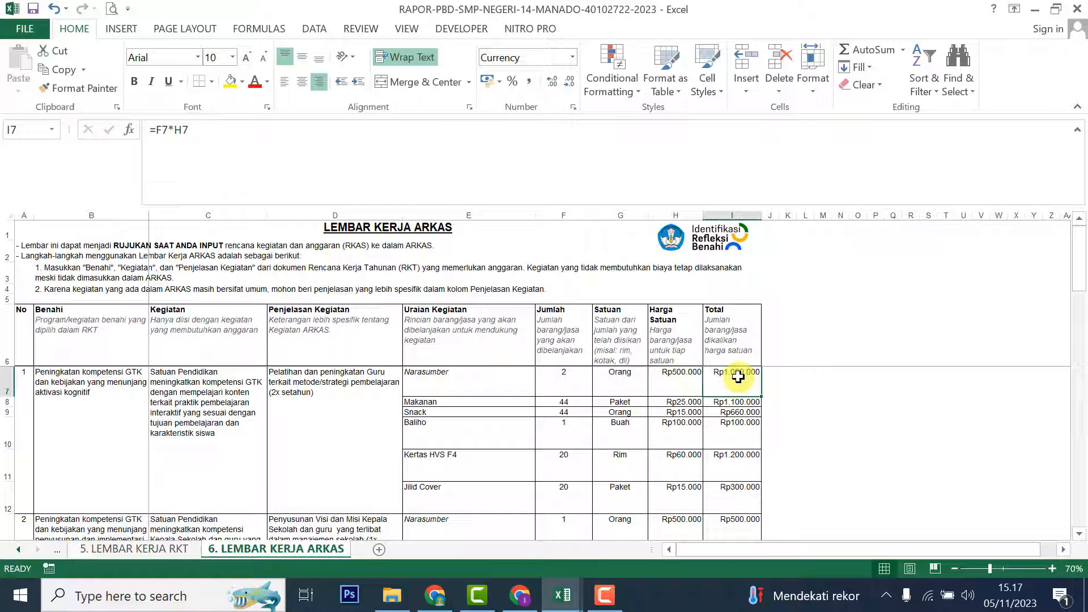
- Examine the Makanan and Snack lines in rows 8 and 9, checking Makanan's quantity, unit, unit price and Total formula in F8:I8
left_click(449, 402)
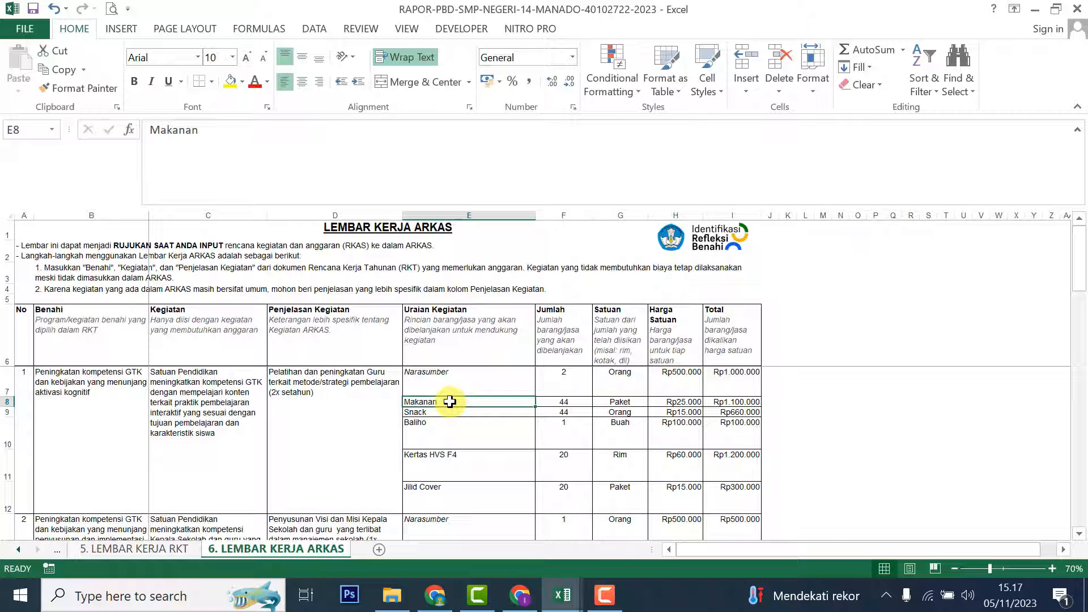
left_click(451, 413)
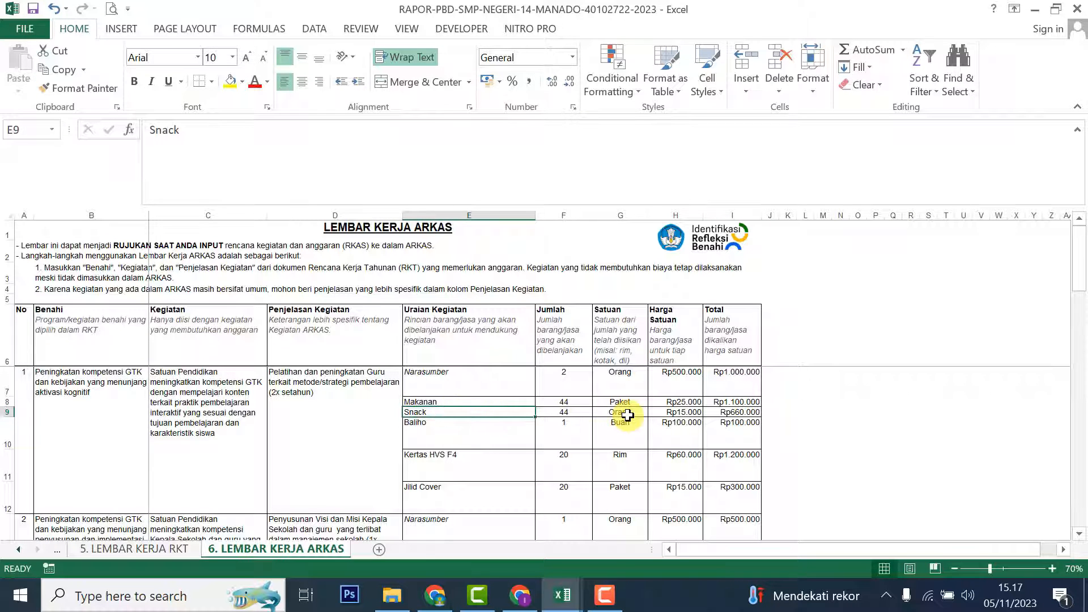
left_click_drag(567, 403, 723, 406)
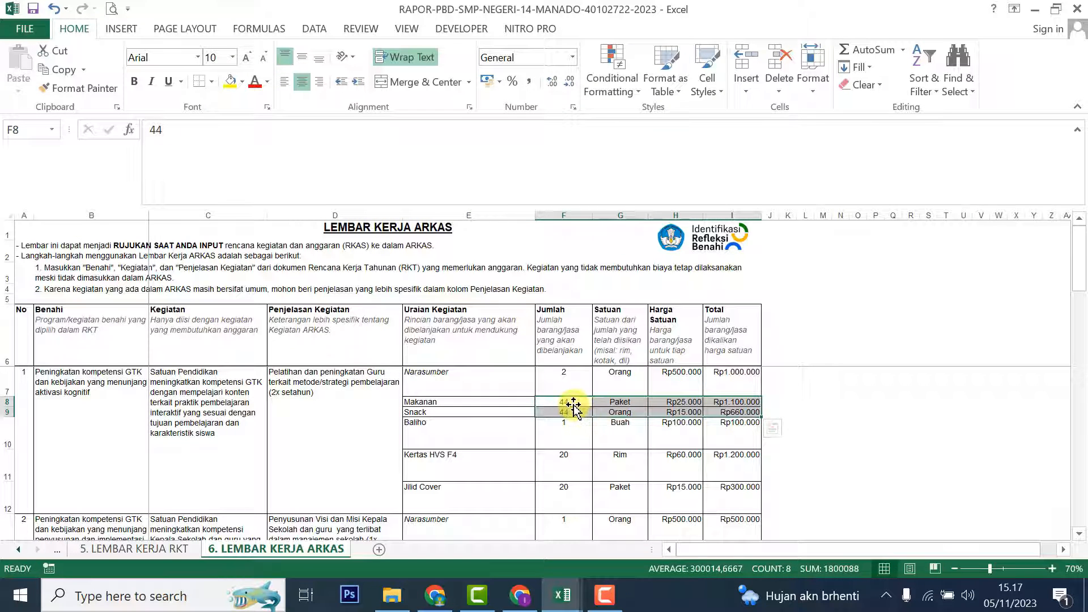
left_click(572, 401)
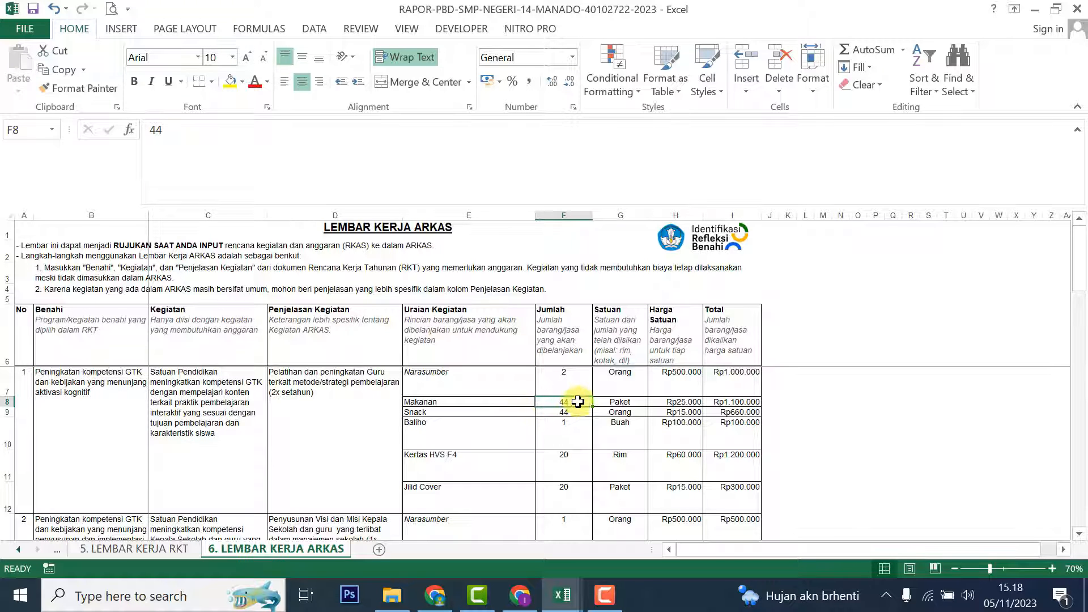
left_click(626, 402)
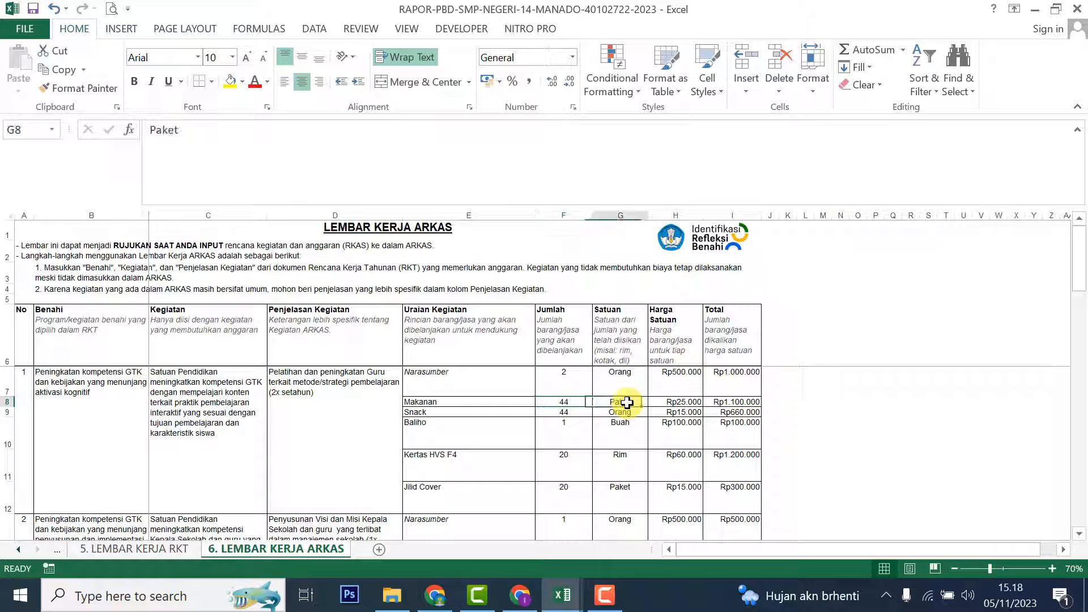
left_click(677, 399)
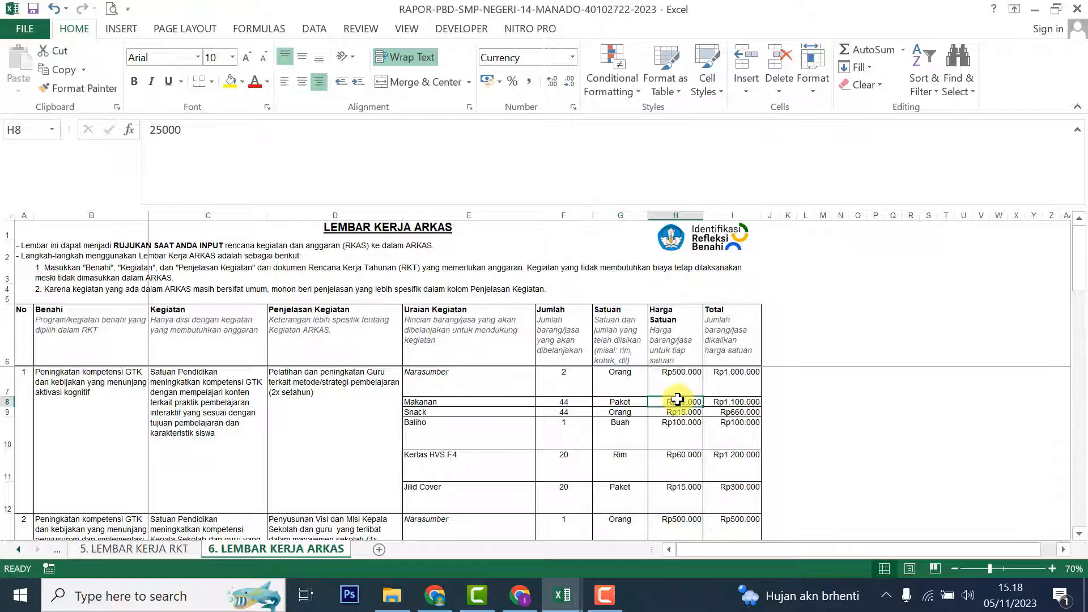
left_click(577, 402)
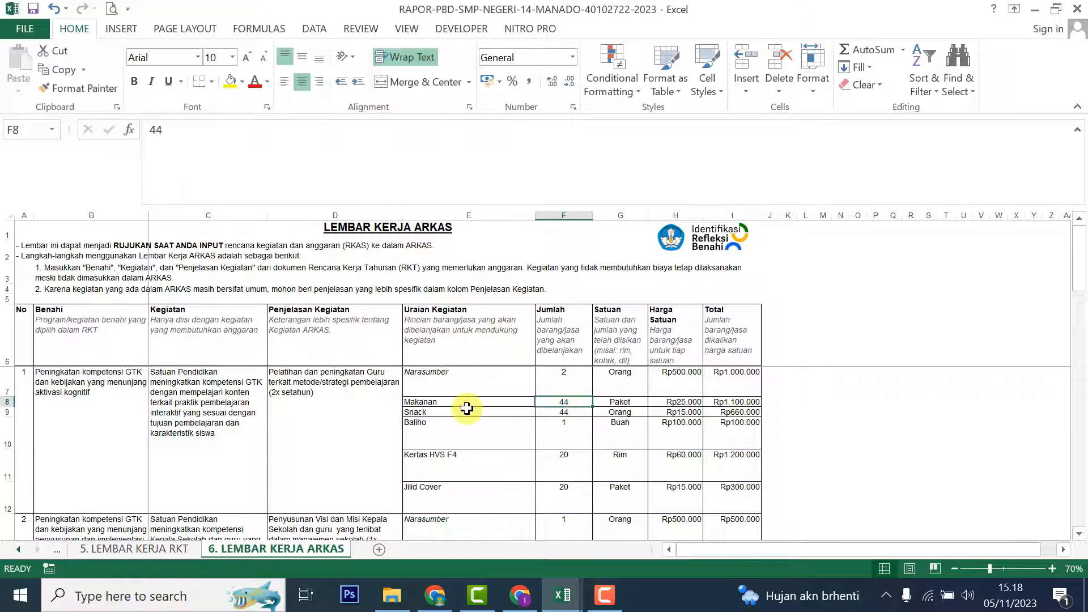
left_click(748, 404)
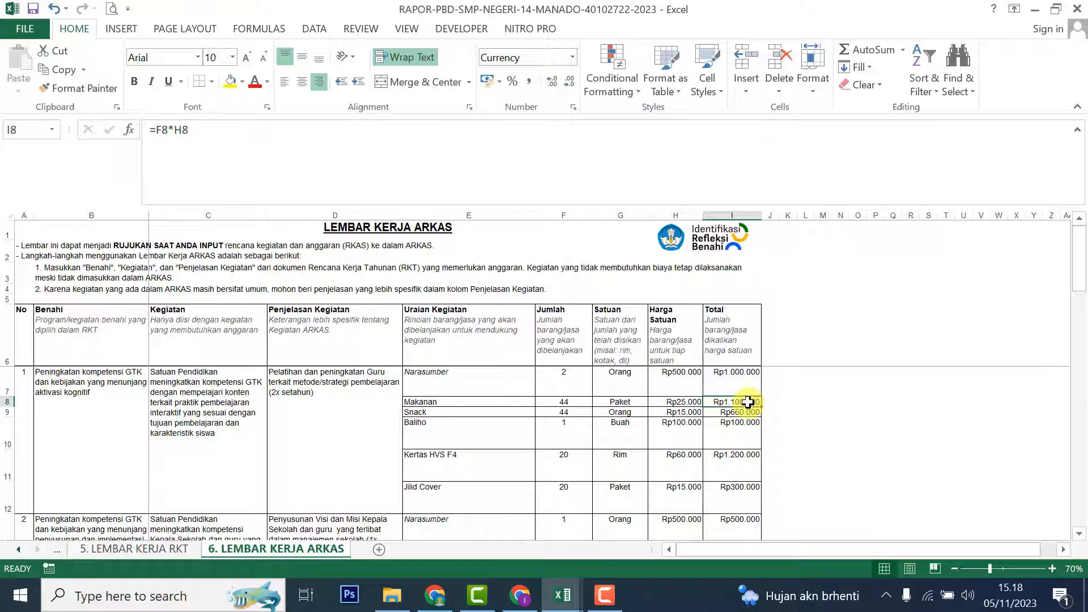
- Review the Snack, Baliho and Kertas HVS F4 lines in rows 9 to 11 across to their totals
left_click(433, 413)
left_click_drag(731, 412, 563, 415)
left_click_drag(443, 431, 741, 442)
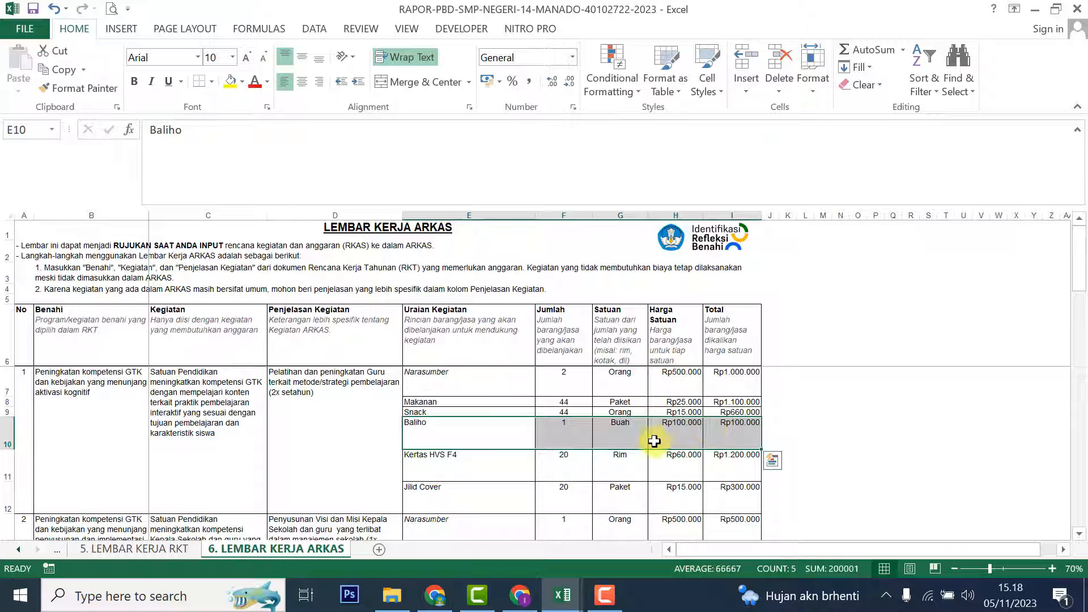
left_click_drag(449, 456, 736, 465)
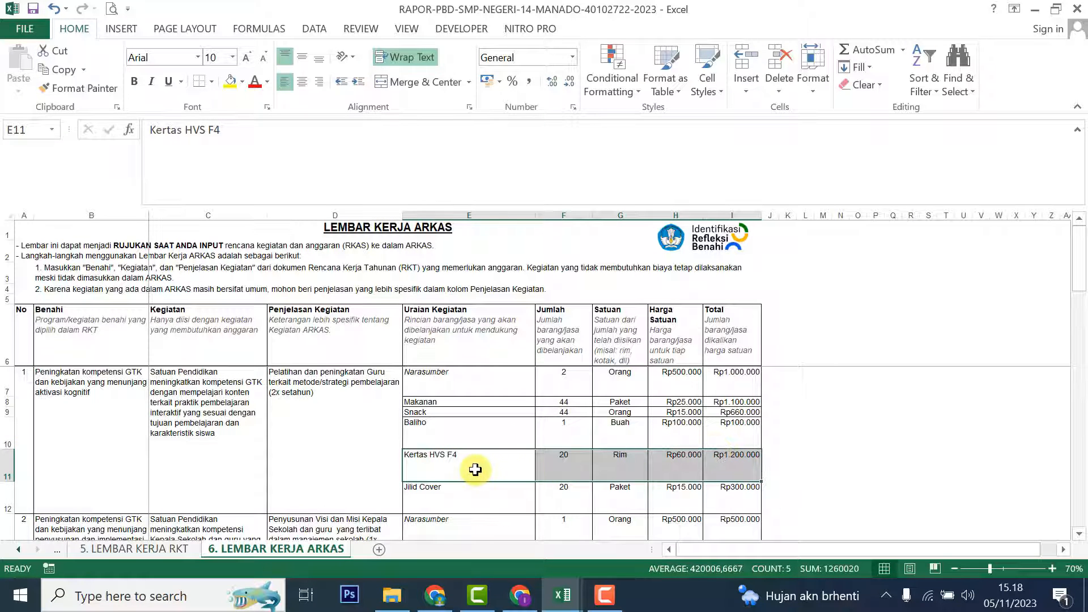
- Check the Kertas HVS F4 quantity in F11 against the training activity described in D7
left_click(578, 456)
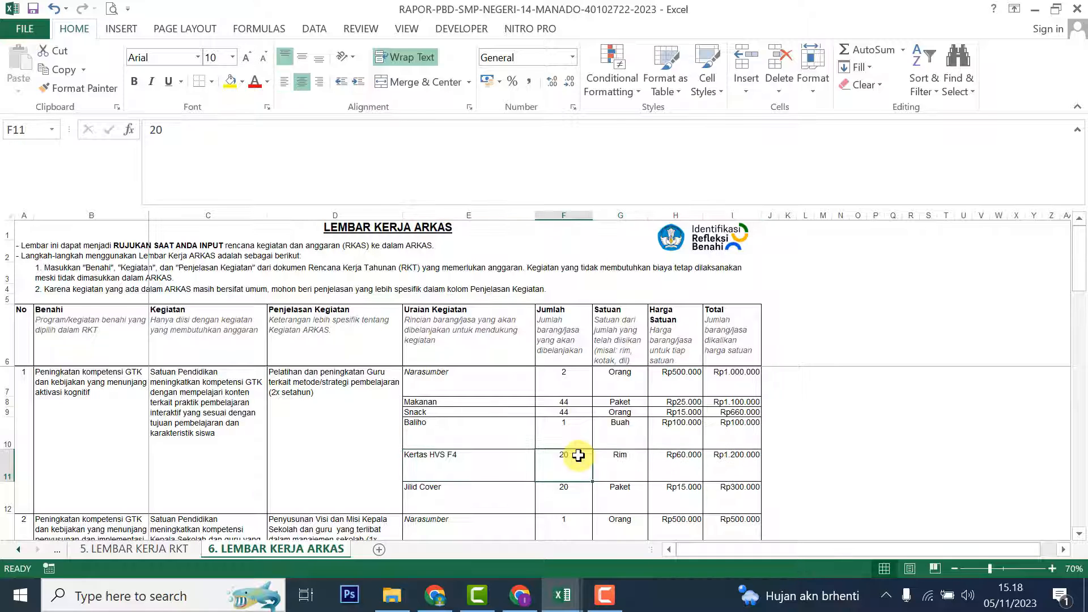
left_click(428, 465)
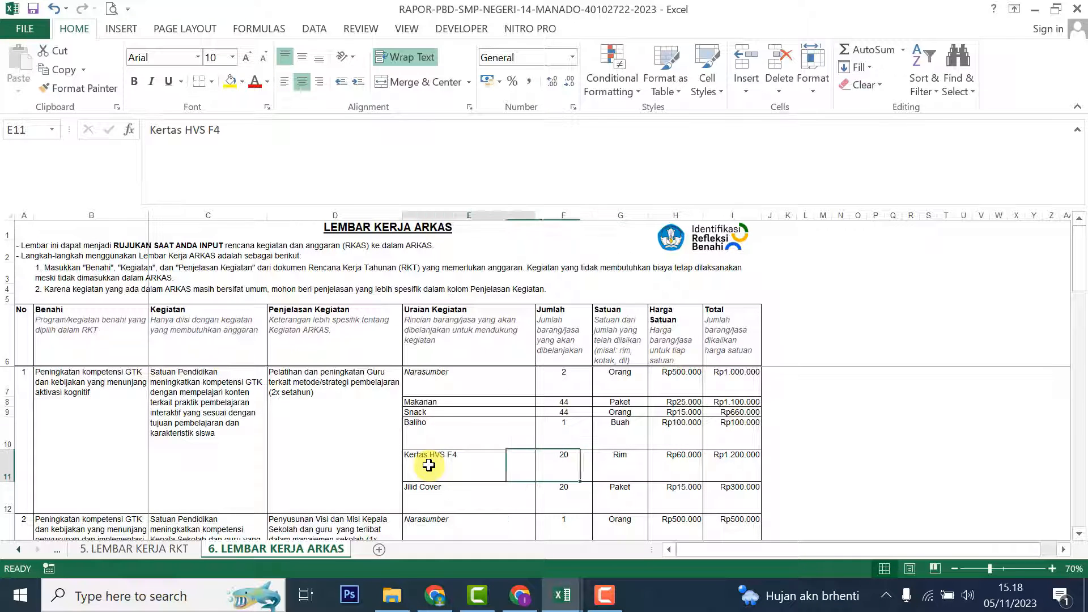
left_click(335, 418)
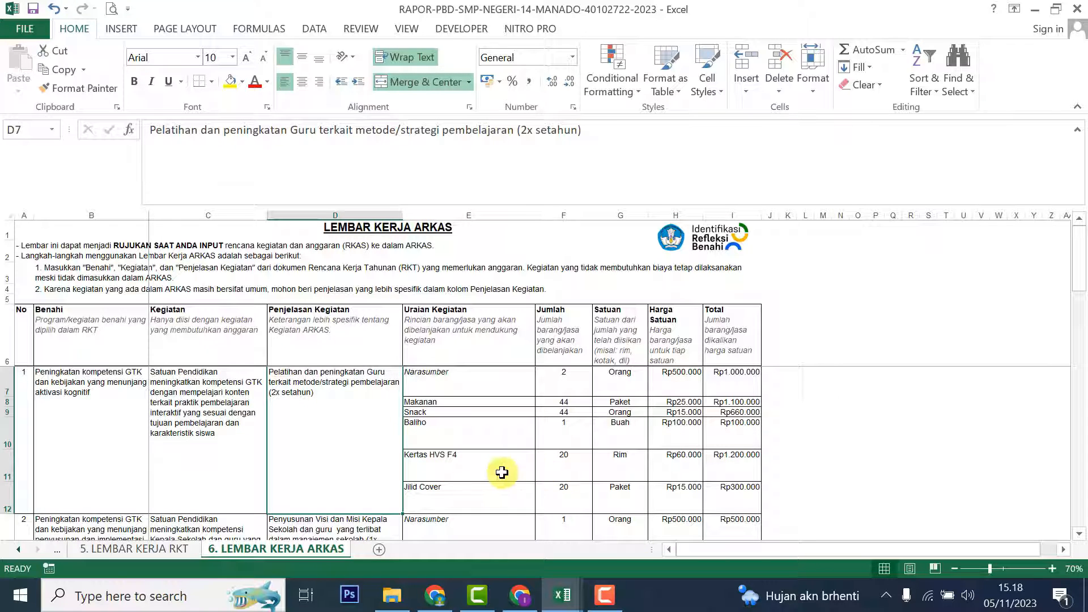
left_click(476, 470)
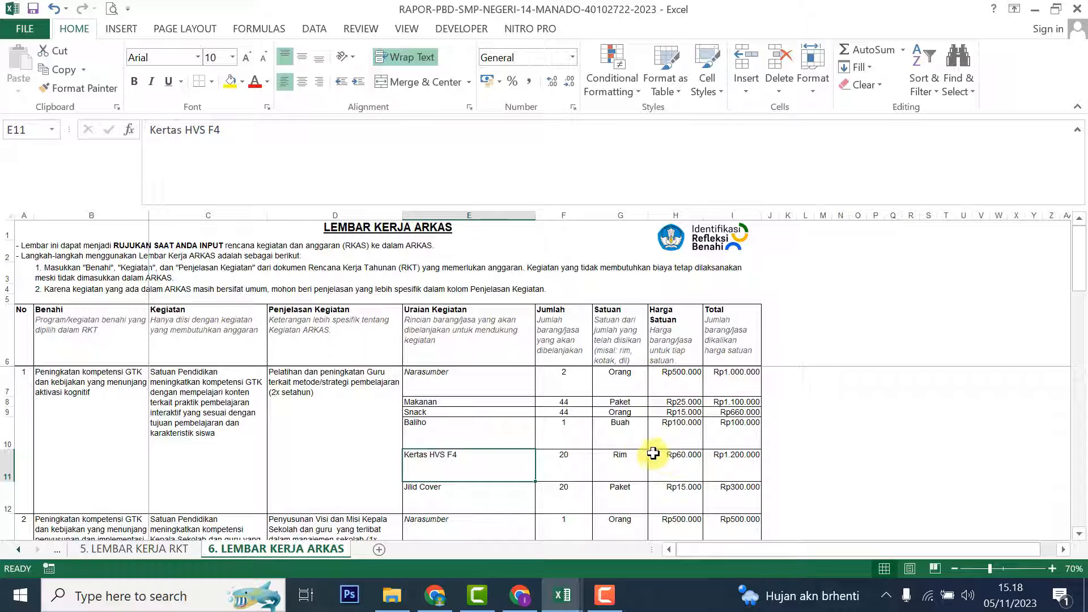
- Check the Kertas HVS F4 unit price in H11 and quantity in F11 against the Total formula in I11
left_click(688, 460)
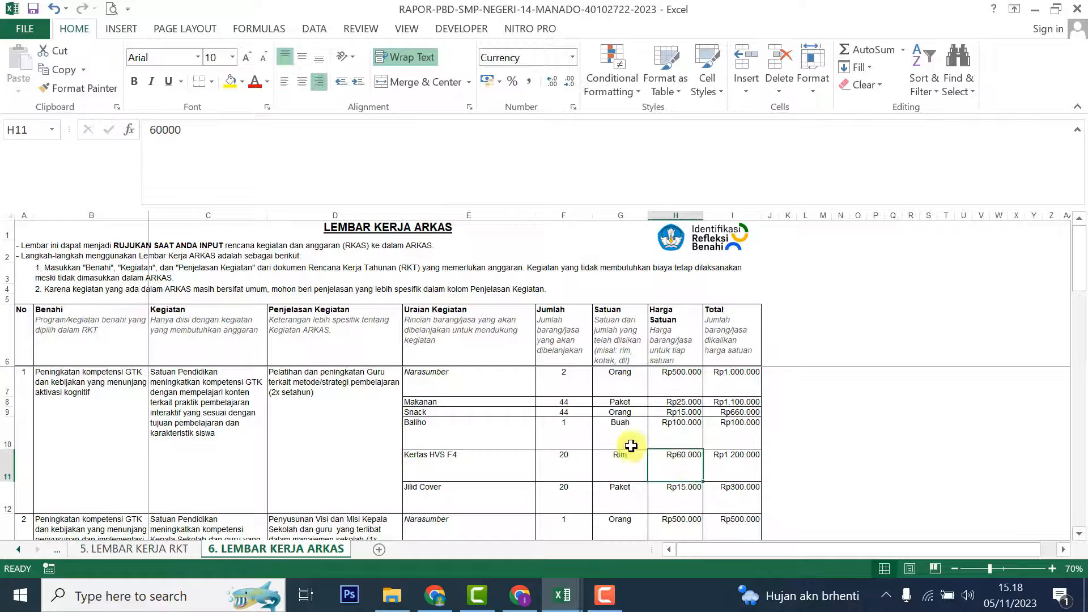
left_click(565, 461)
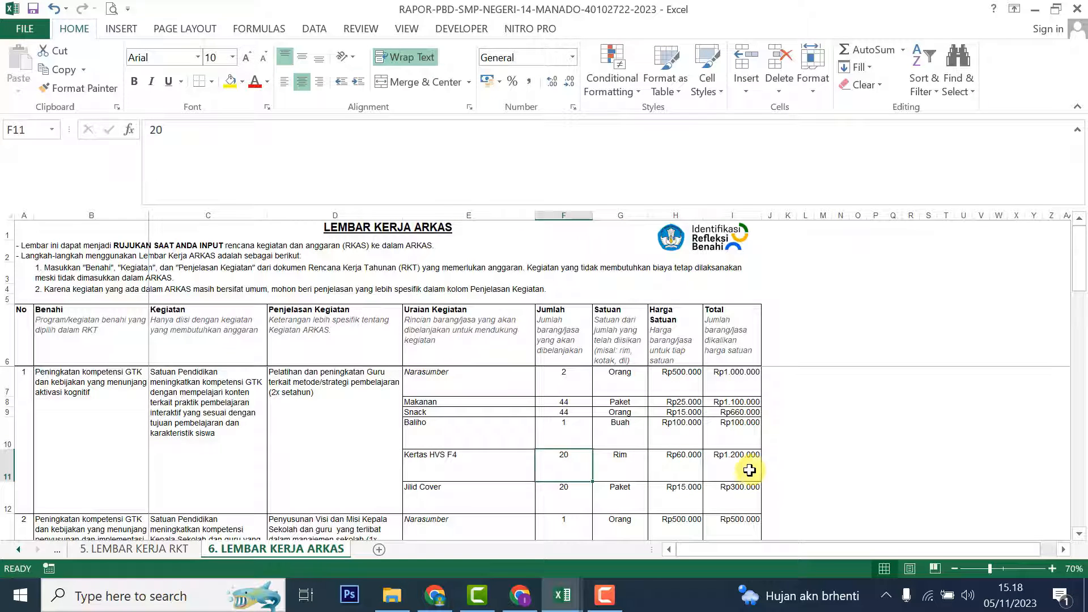
left_click(746, 474)
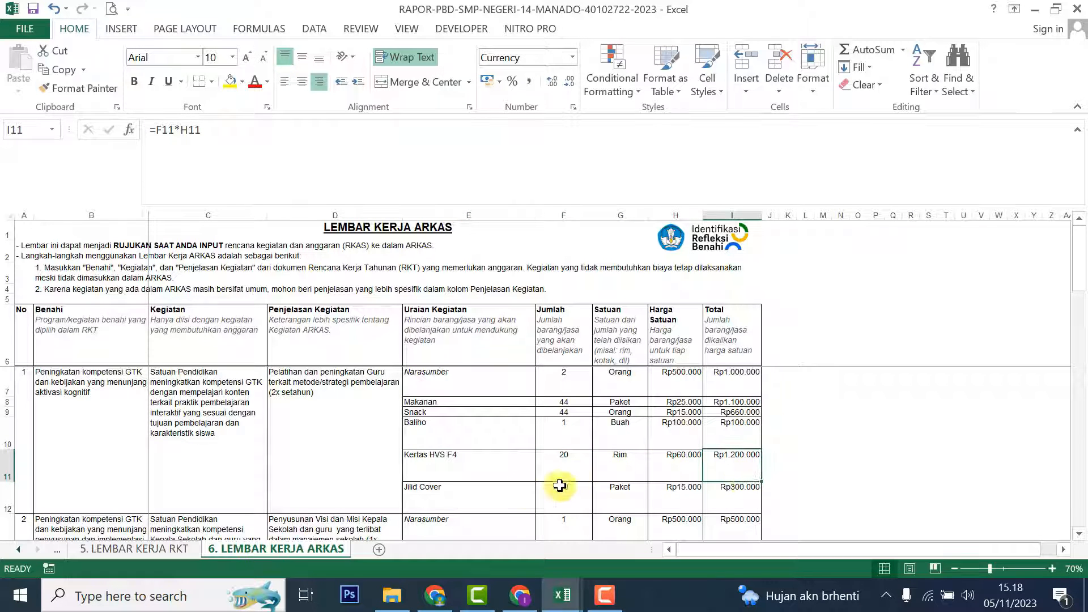
- Check the Jilid Cover line in row 12 and select the first activity's whole cost breakdown in E7:I12
left_click(494, 498)
left_click(626, 502)
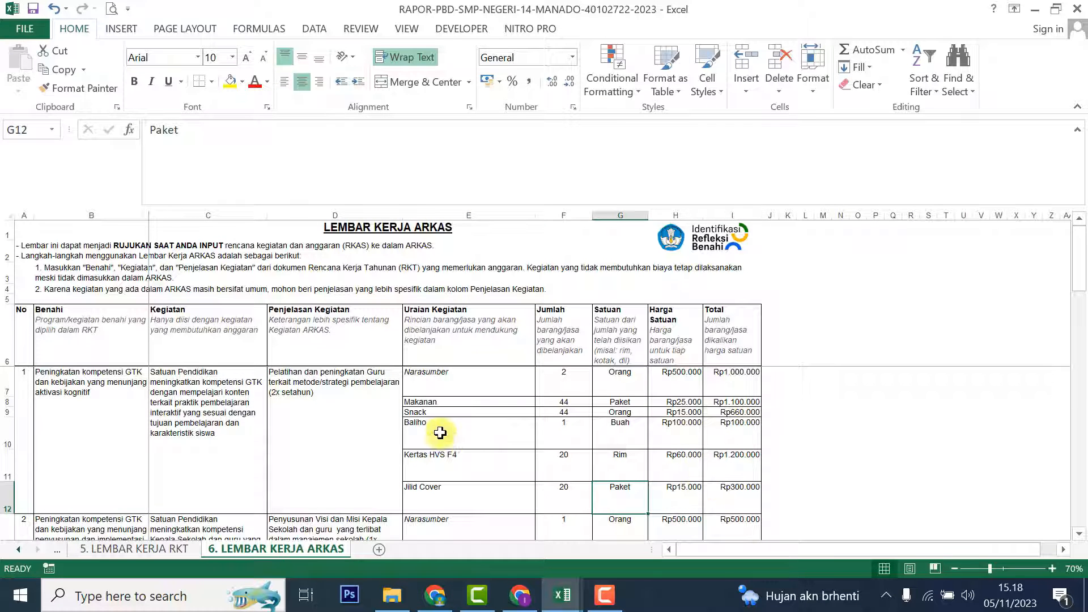
left_click(423, 380)
left_click_drag(424, 380, 722, 505)
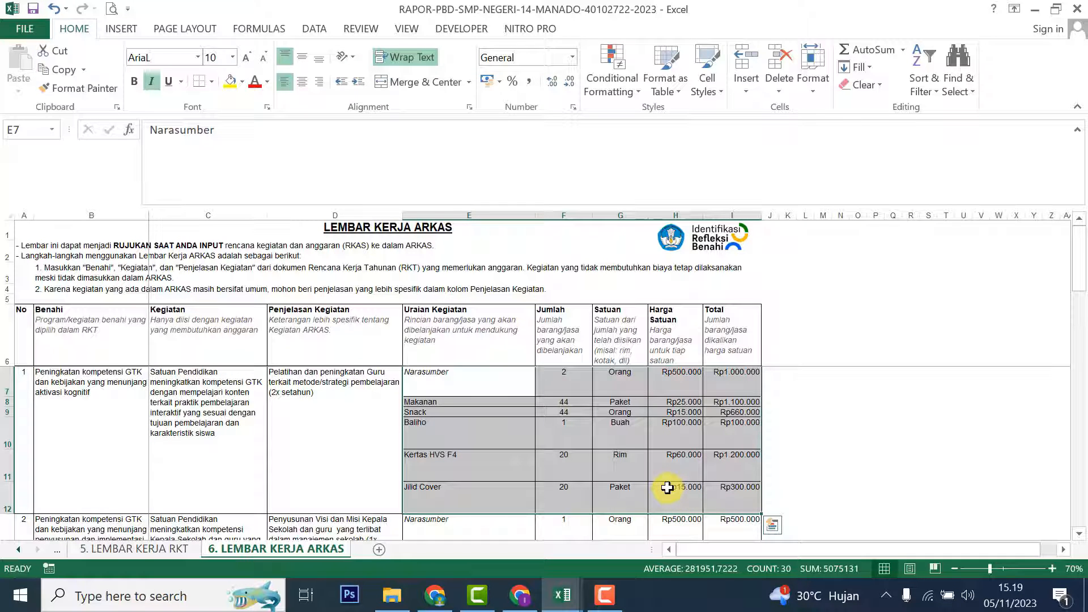
- Compare the second entry of the ARKAS worksheet with the planned activities in the RKT worksheet
left_click_drag(1076, 255, 1076, 294)
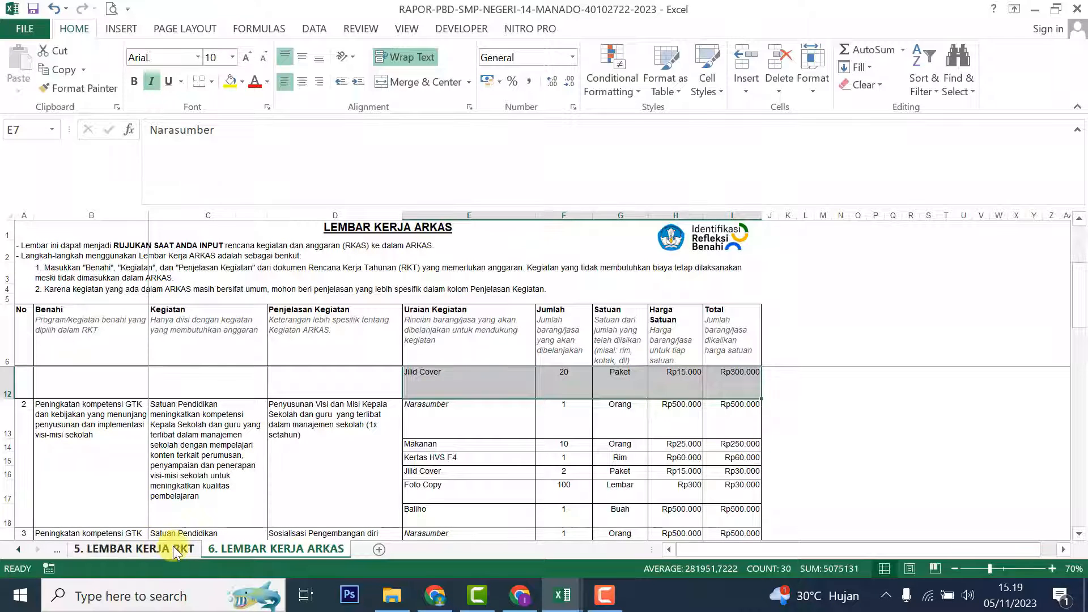
left_click(150, 553)
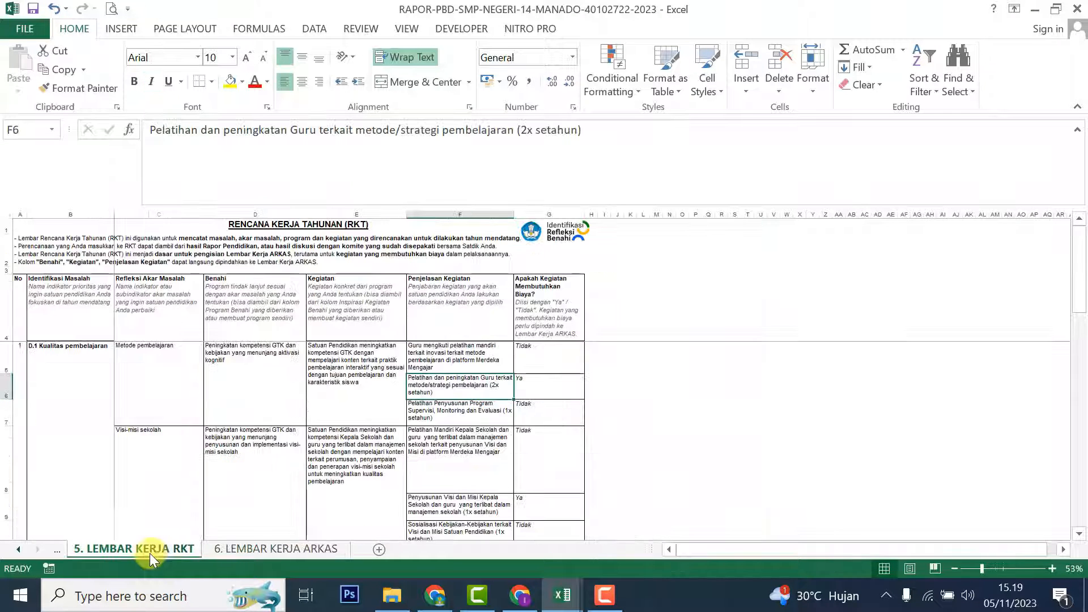
left_click(18, 548)
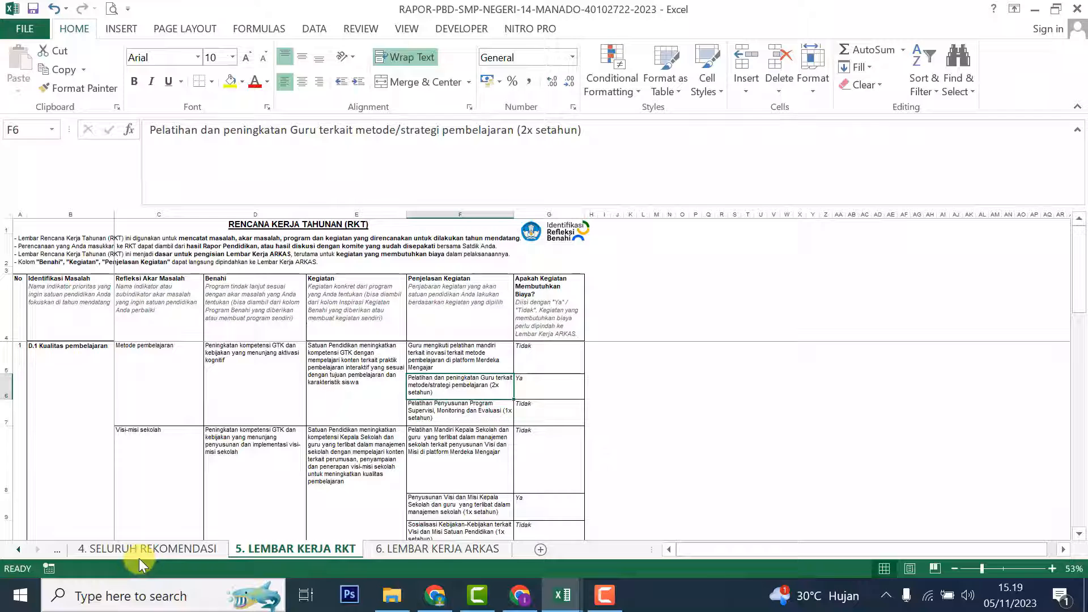
left_click(387, 551)
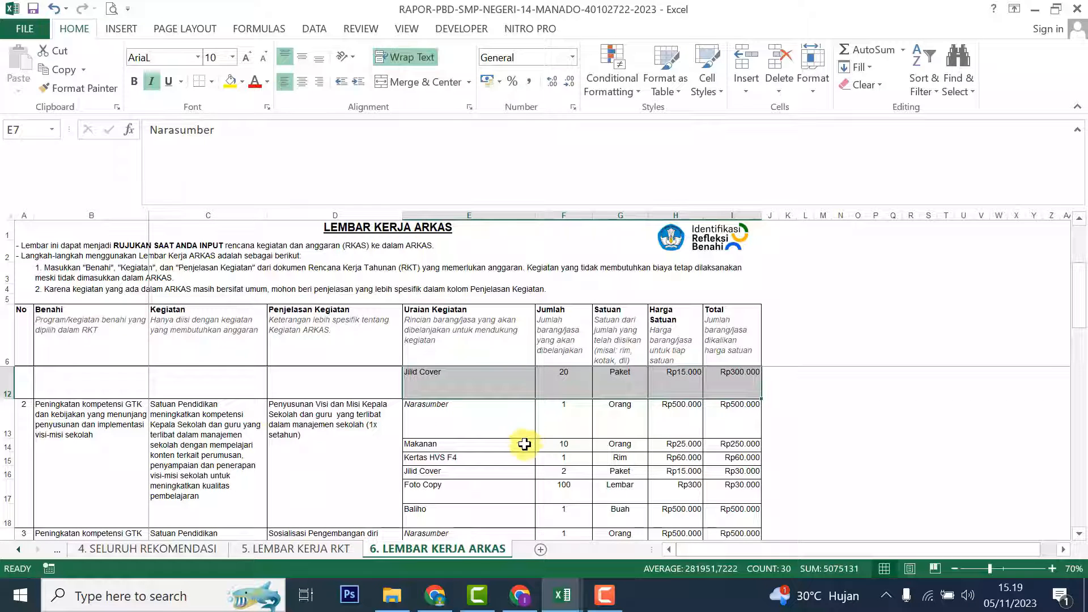
left_click(328, 549)
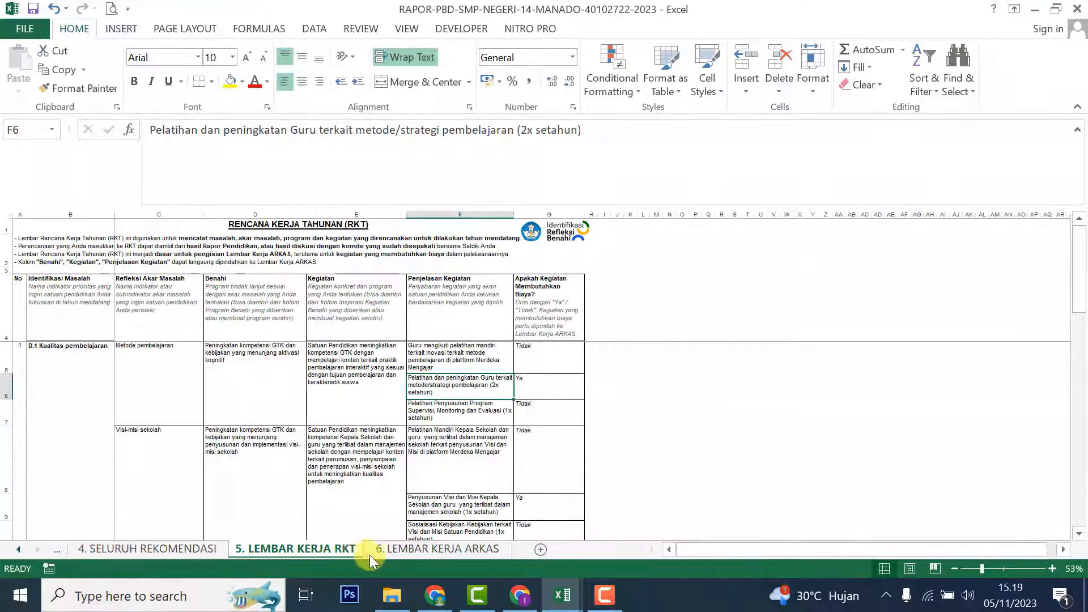
left_click(438, 547)
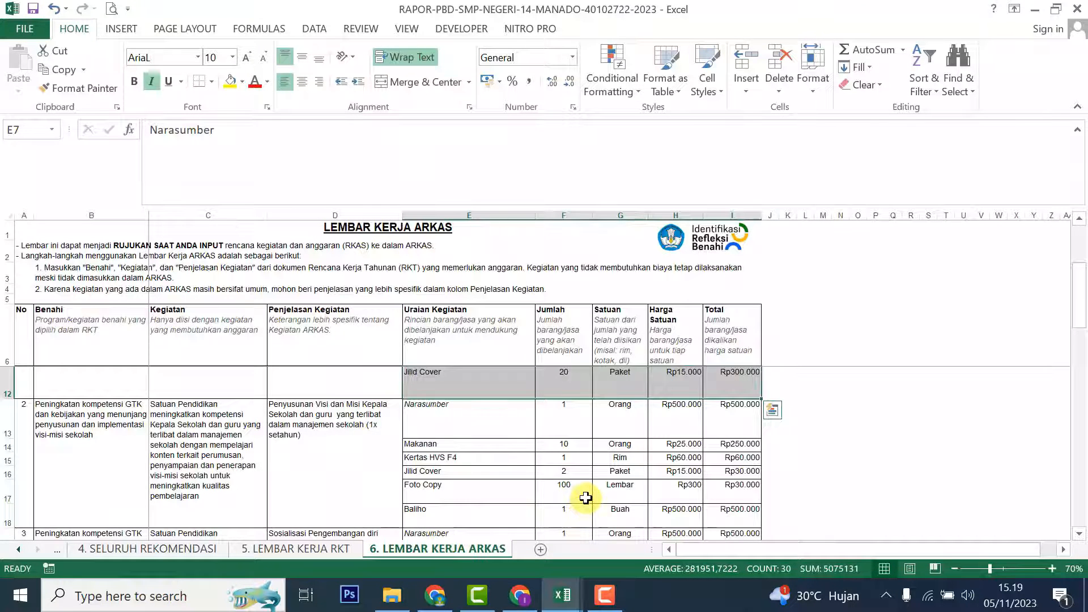
- Review the remaining ARKAS entries and their cost lines down to the grand total in row 47
scroll(585, 498, "down", 4)
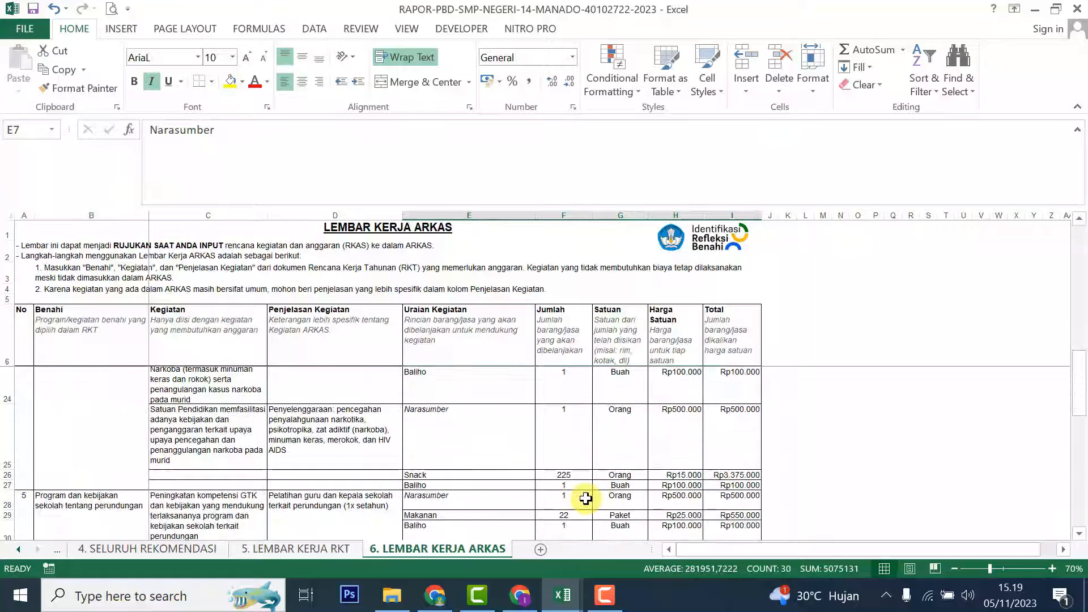
scroll(585, 498, "down", 2)
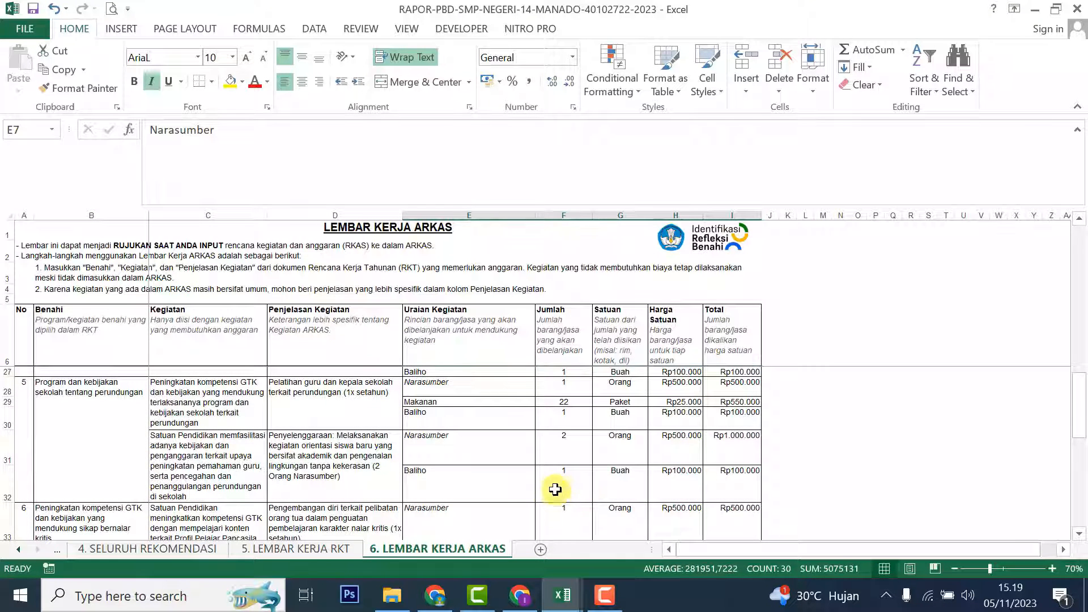
scroll(560, 496, "down", 3)
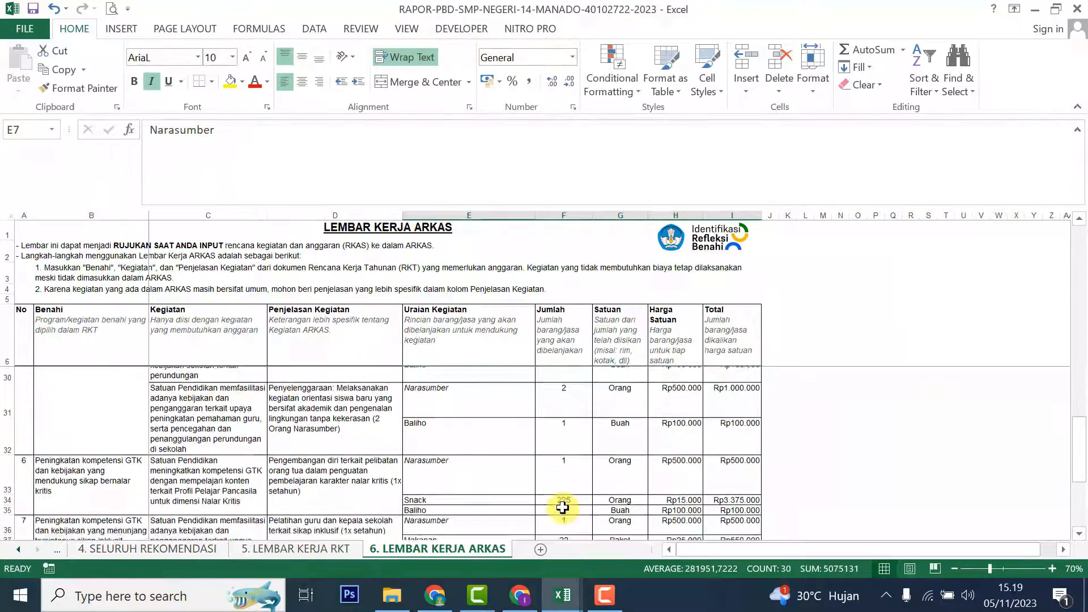
scroll(562, 509, "down", 2)
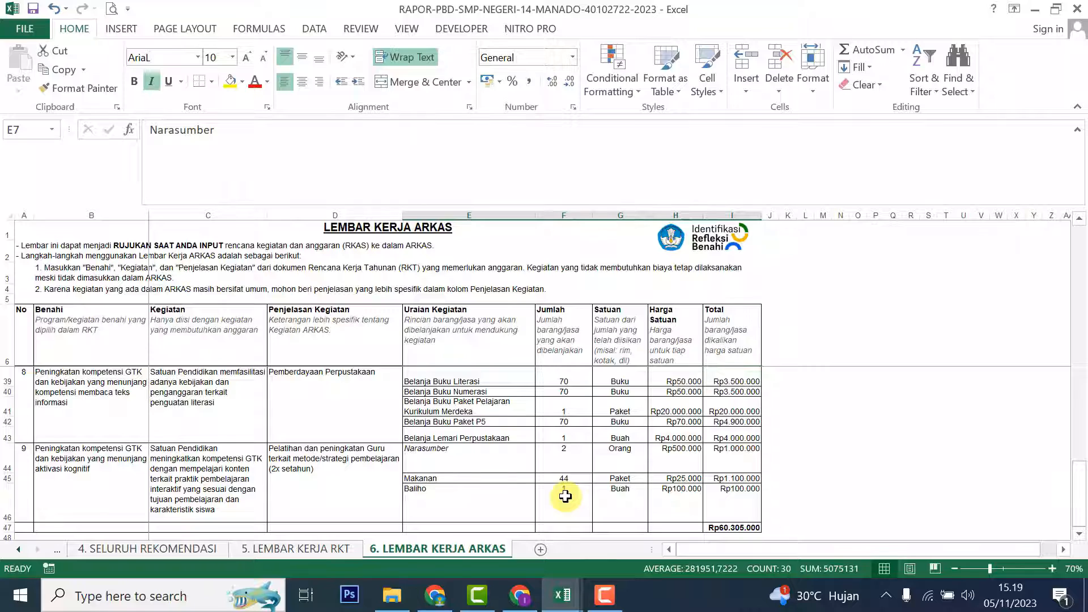
scroll(565, 497, "down", 1)
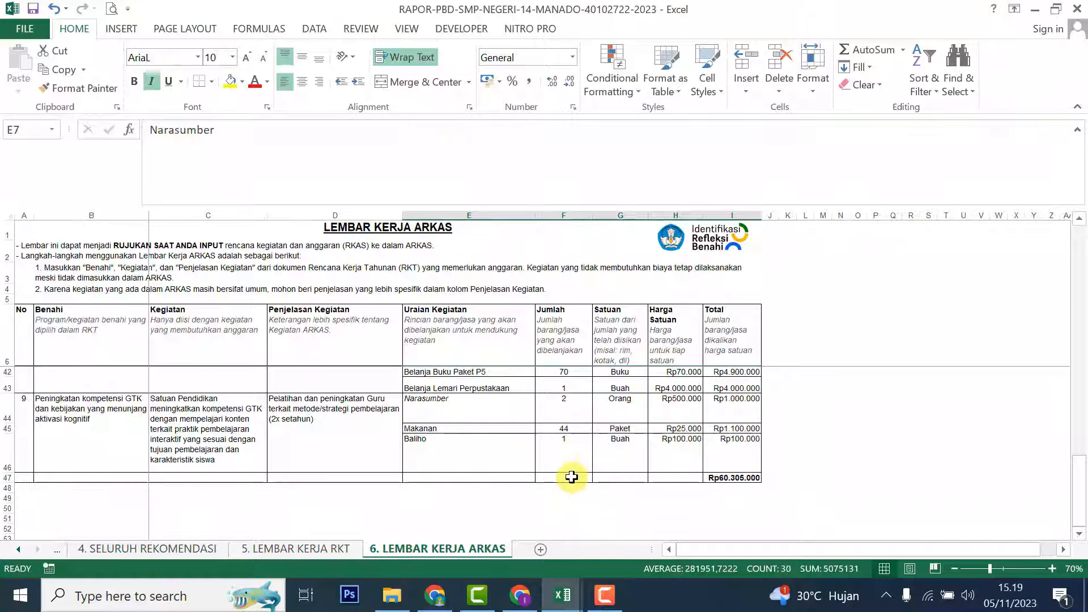
- Compare the last problem number in the RKT worksheet, A23, with the last entry number in the ARKAS worksheet, A44
left_click(284, 550)
scroll(212, 455, "down", 4)
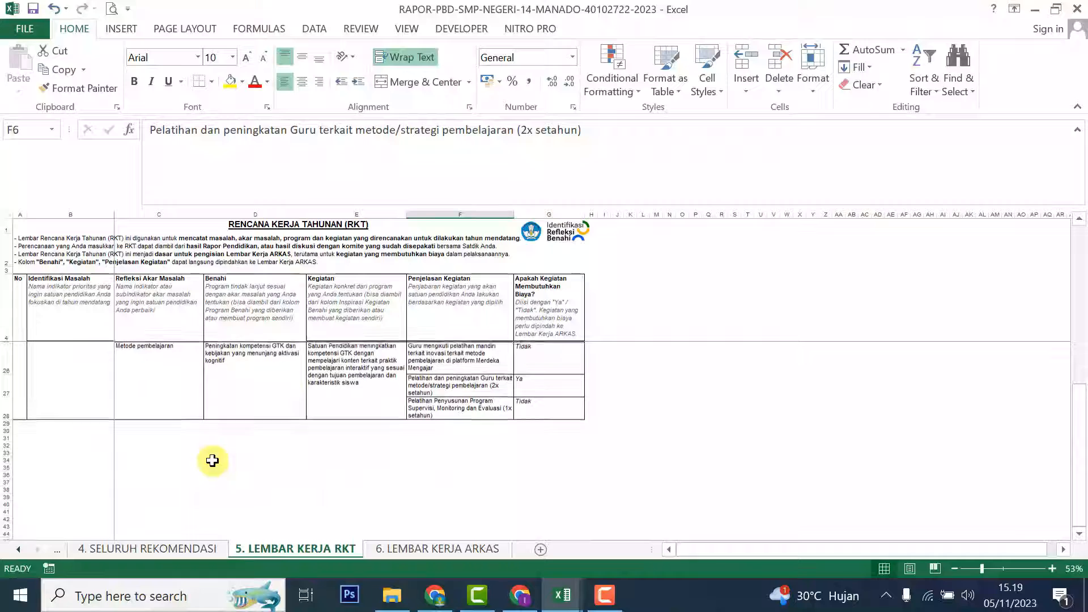
scroll(212, 460, "up", 1)
left_click(21, 372)
scroll(51, 391, "up", 1)
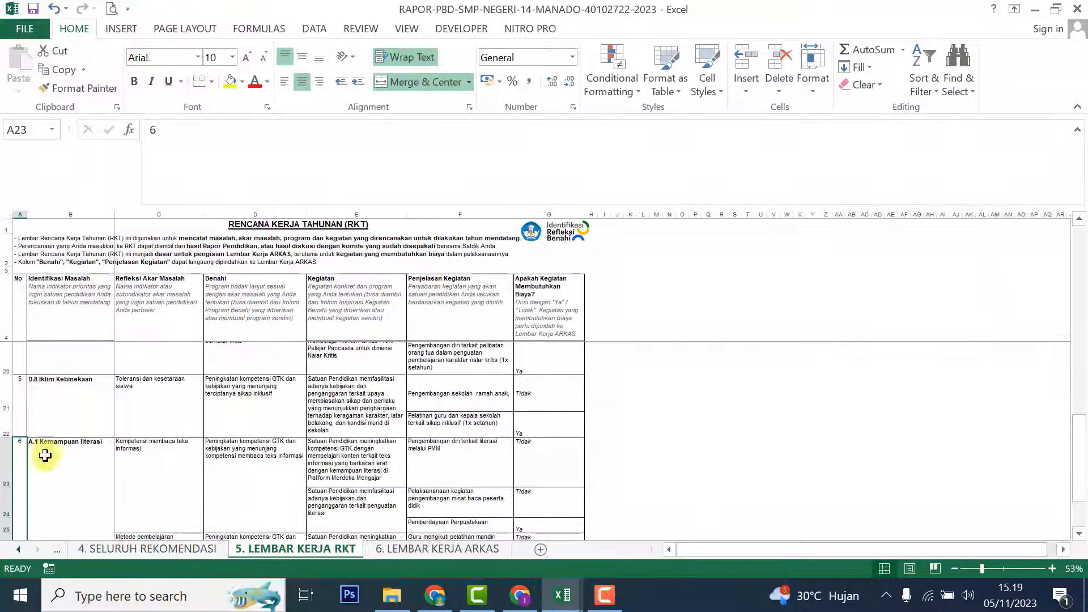
left_click(439, 549)
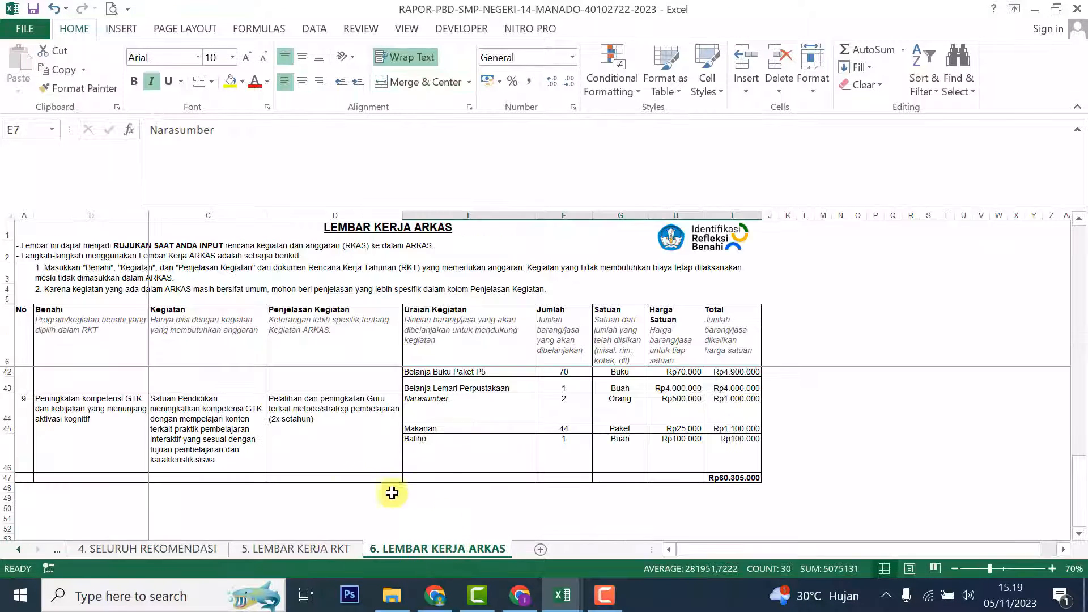
left_click(22, 423)
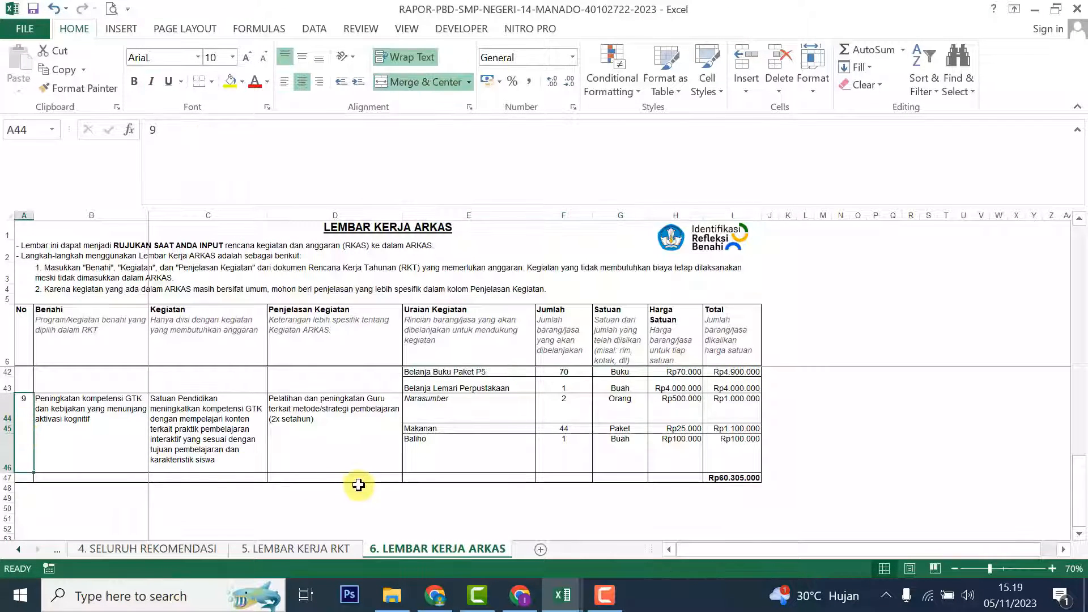
scroll(356, 486, "up", 3)
scroll(355, 487, "up", 3)
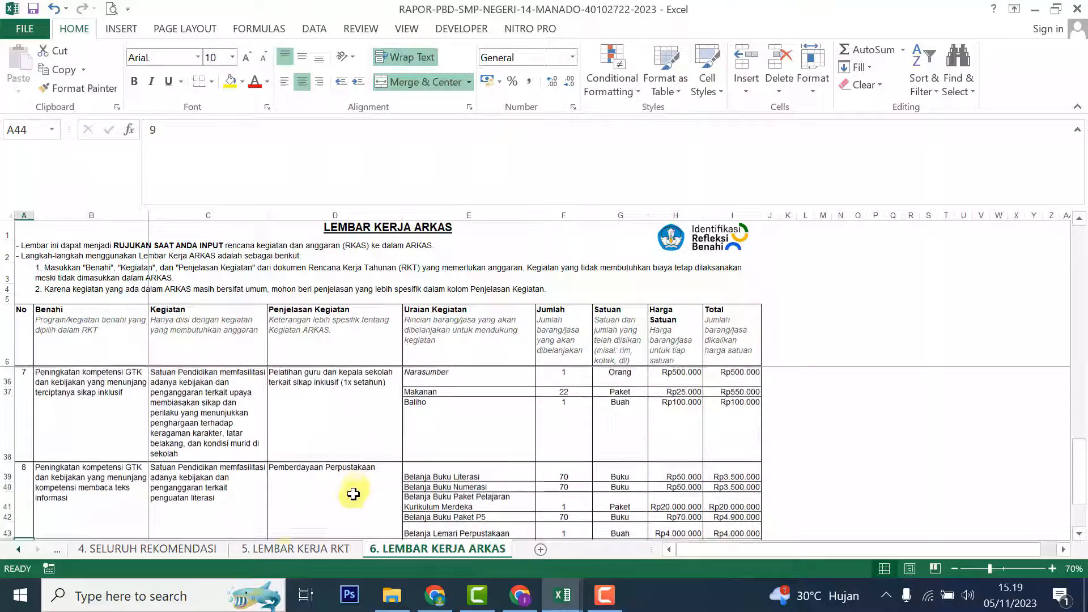
- Review the RKT activities marked Ya under Apakah Kegiatan Membutuhkan Biaya?, from the D.1 Kualitas pembelajaran rows to the end of the table
left_click(290, 547)
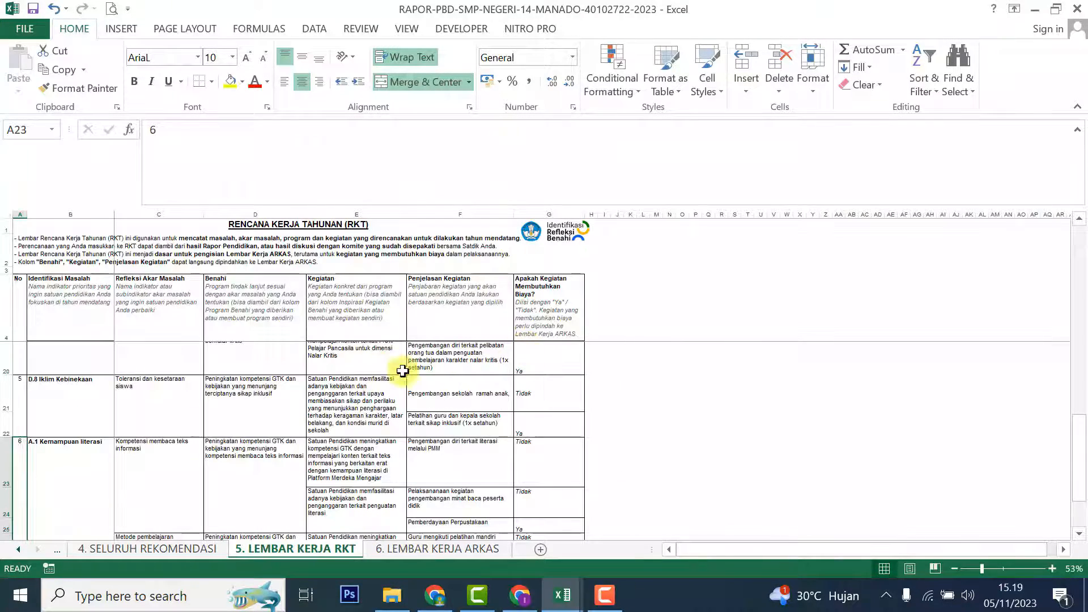
scroll(538, 374, "up", 3)
scroll(549, 385, "up", 3)
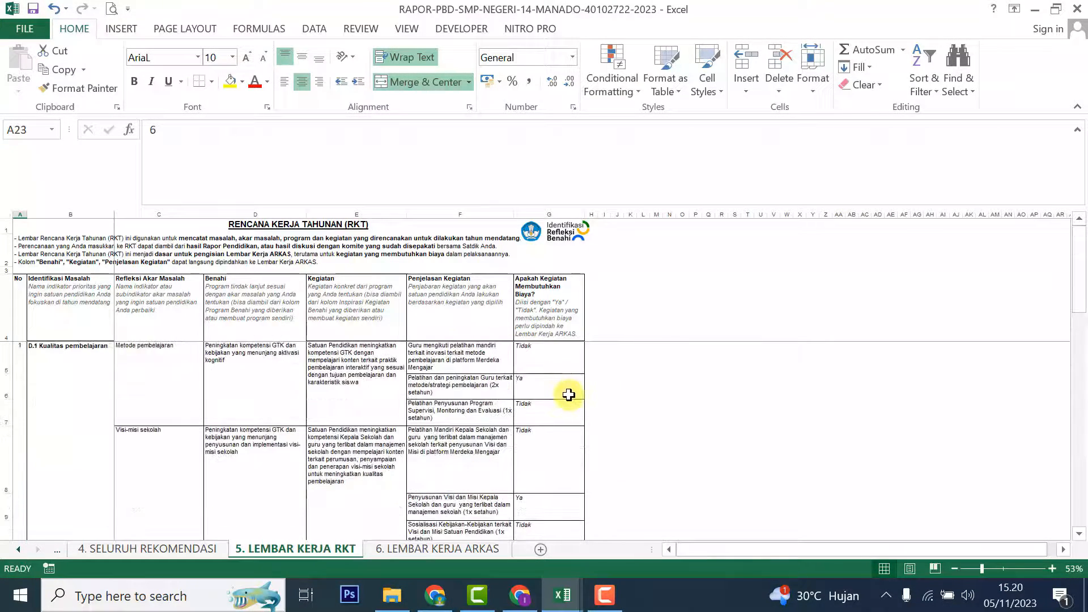
left_click(549, 389)
left_click(555, 503)
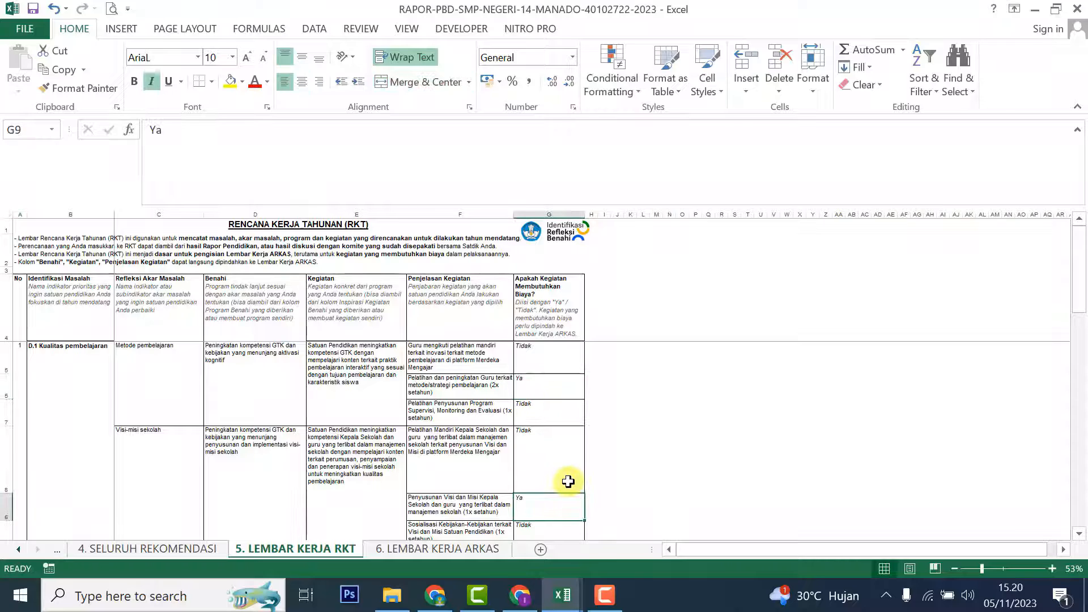
scroll(568, 482, "down", 2)
scroll(547, 456, "up", 1)
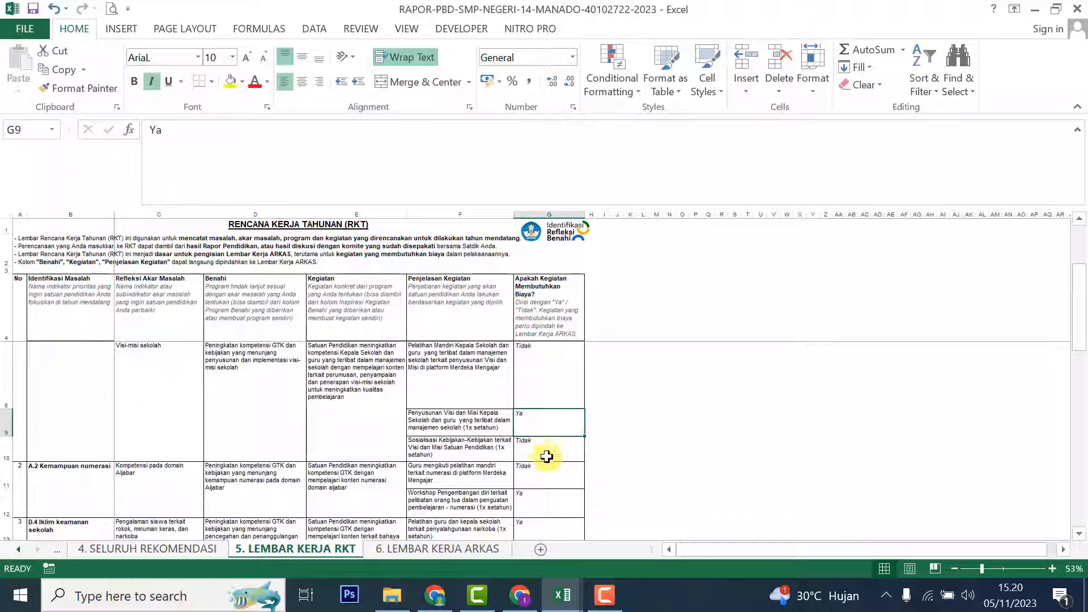
left_click(541, 526)
scroll(607, 469, "down", 4)
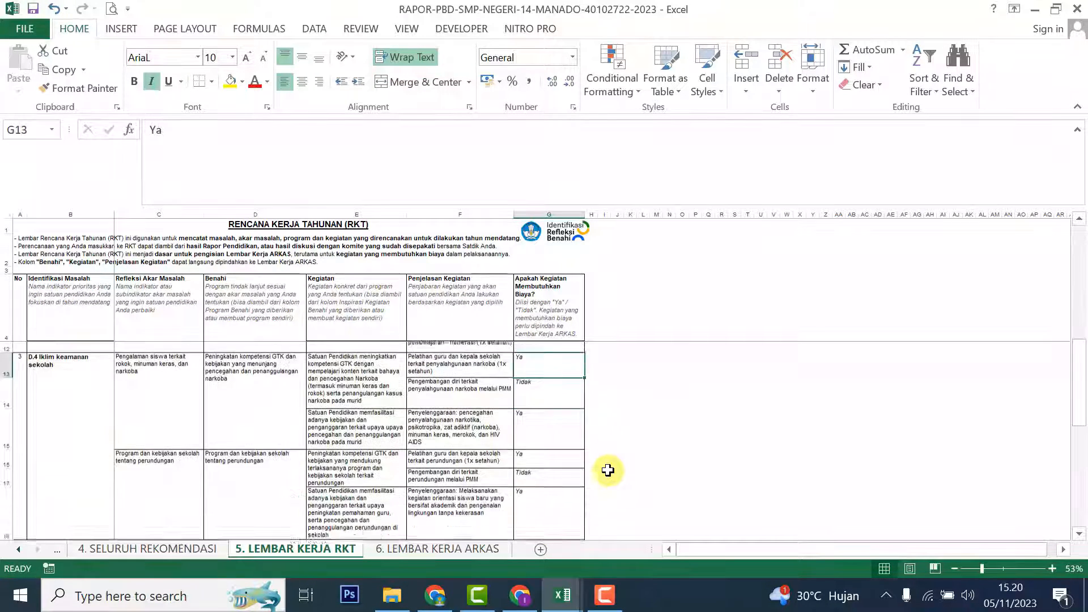
scroll(608, 469, "down", 1)
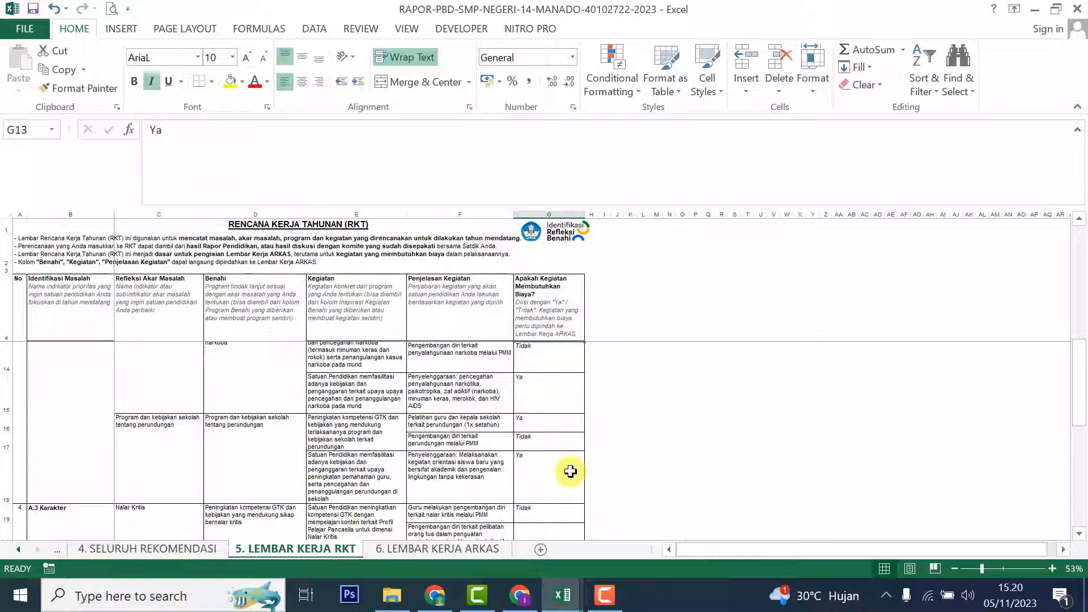
scroll(567, 473, "down", 6)
scroll(553, 486, "down", 2)
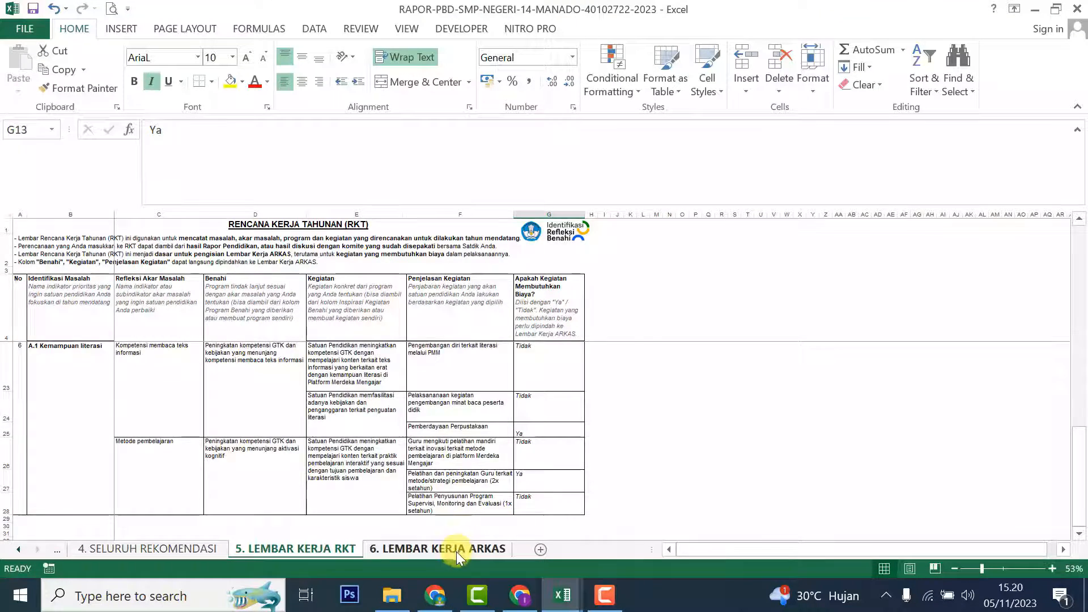
- Compare ARKAS entry 9 in row 44 and the closing total row with the RKT's final A.1 Kemampuan literasi activities
left_click(457, 548)
scroll(134, 461, "down", 3)
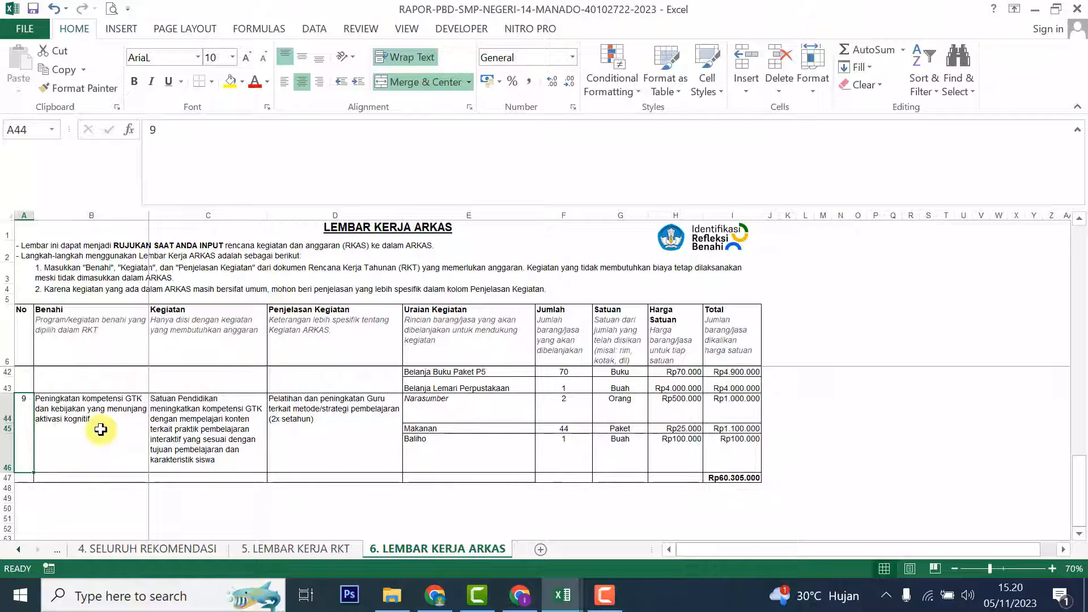
left_click(101, 430)
left_click(306, 548)
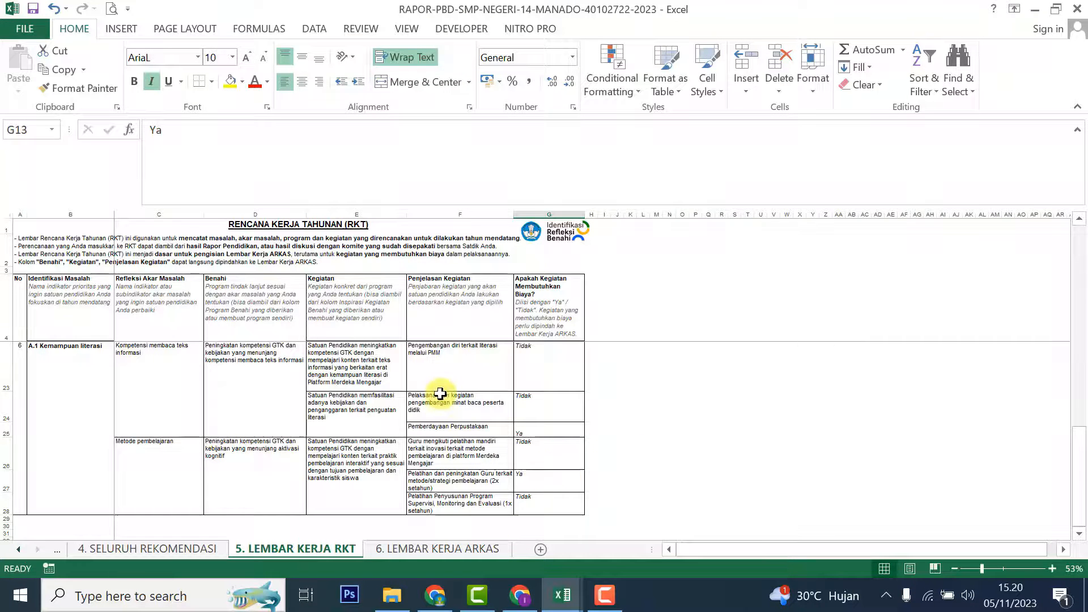
scroll(522, 429, "up", 1)
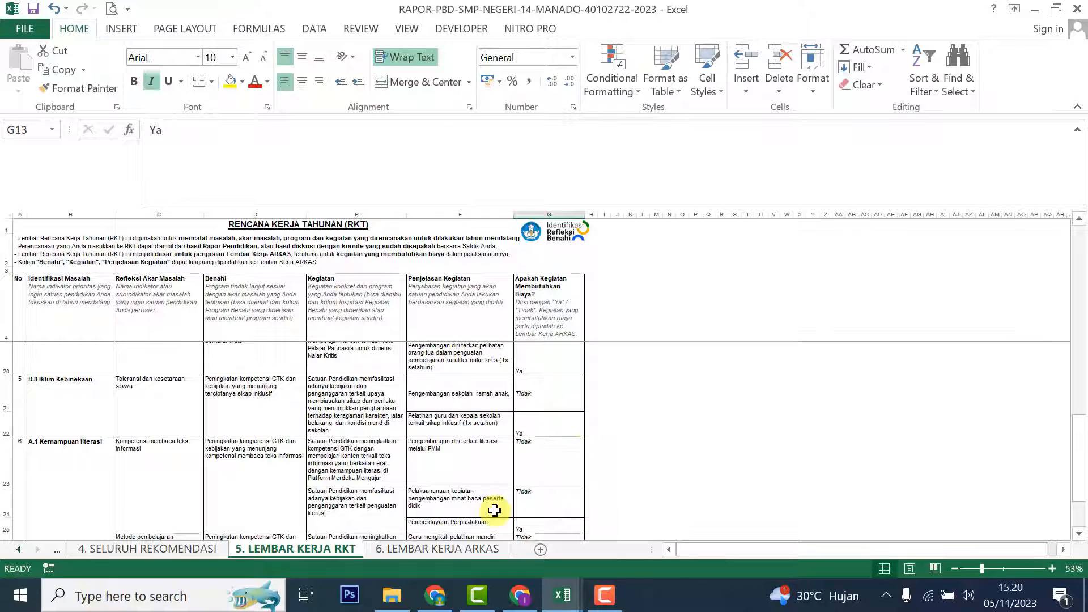
left_click(454, 552)
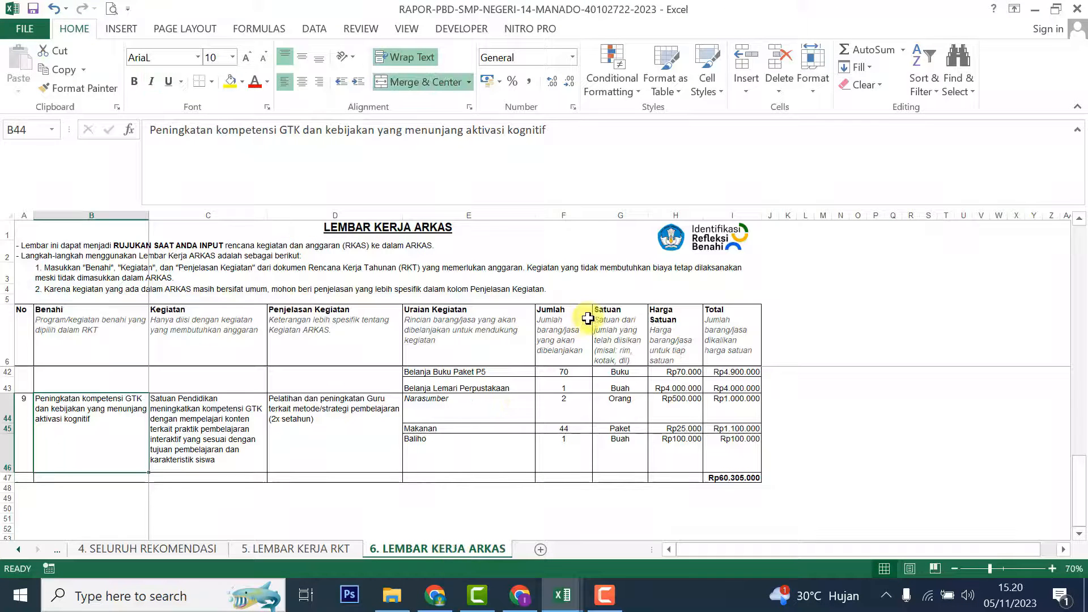
left_click(344, 550)
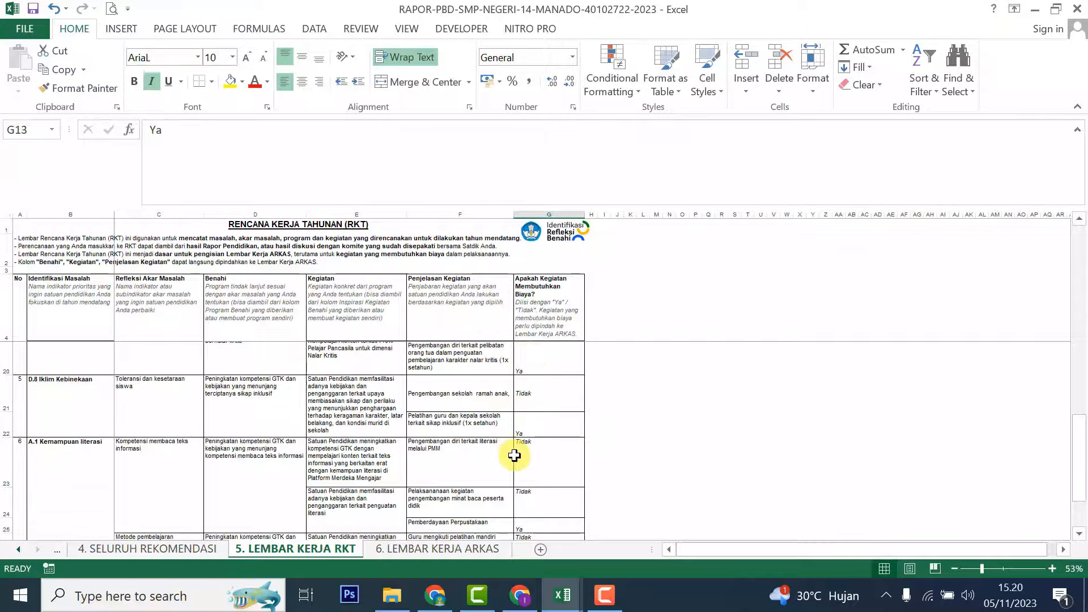
scroll(516, 452, "down", 4)
left_click(461, 549)
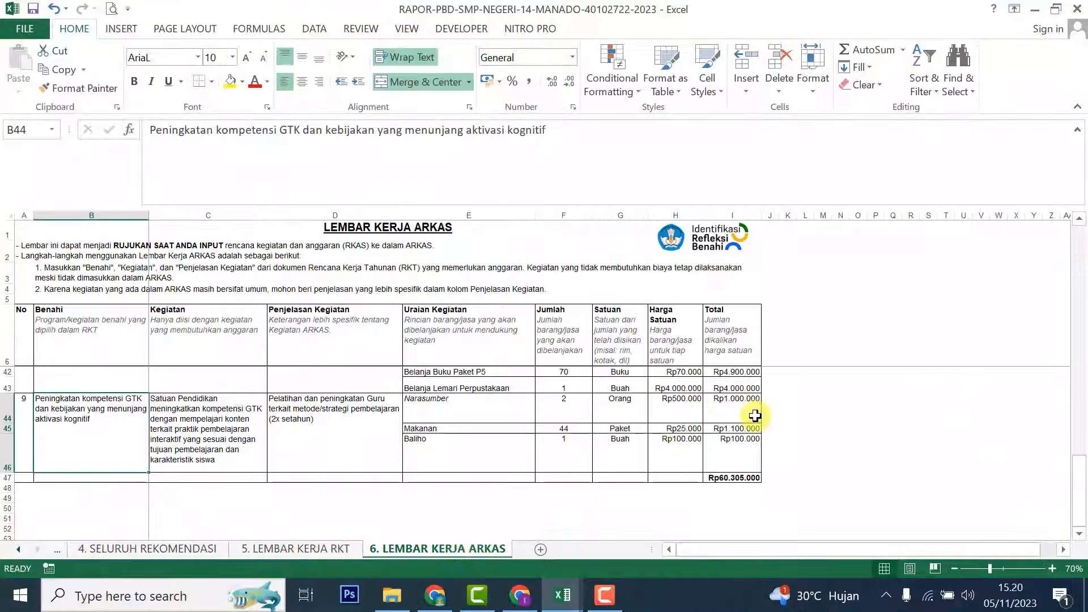
mouse_move(1078, 503)
left_mouse_down()
mouse_move(1078, 448)
mouse_move(1079, 508)
left_mouse_up()
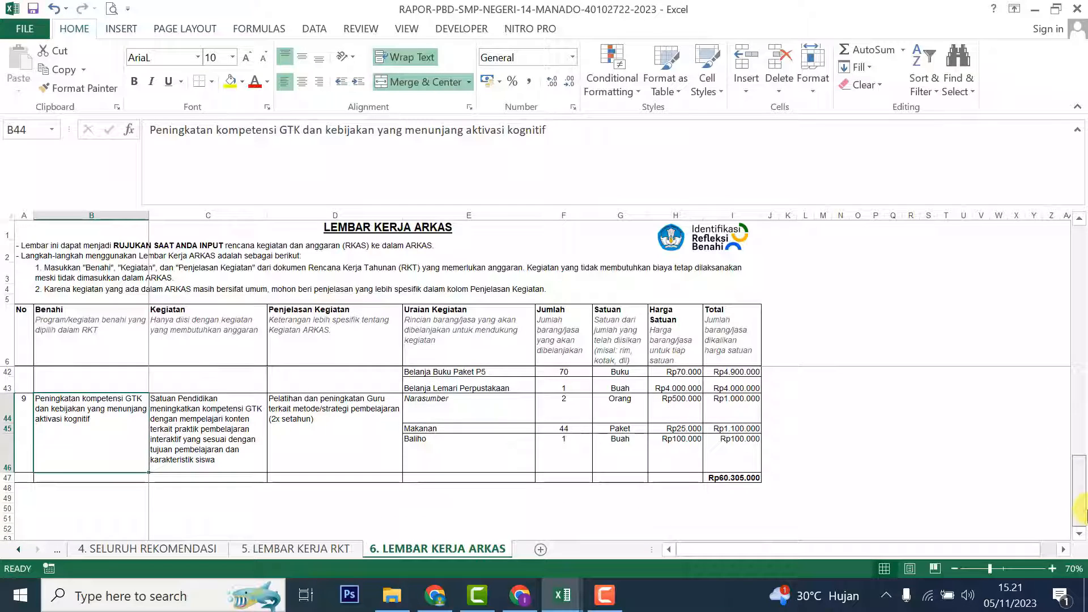
- Examine the SUM formula behind the grand total in cell I47 of the ARKAS worksheet
left_click(731, 479)
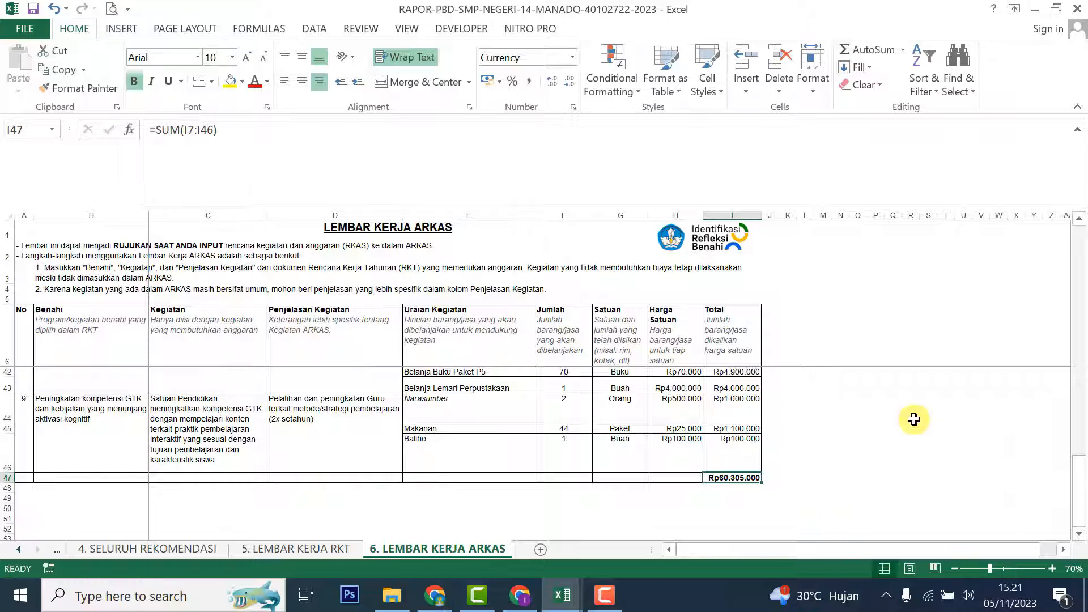
left_click(780, 479)
left_click(739, 478)
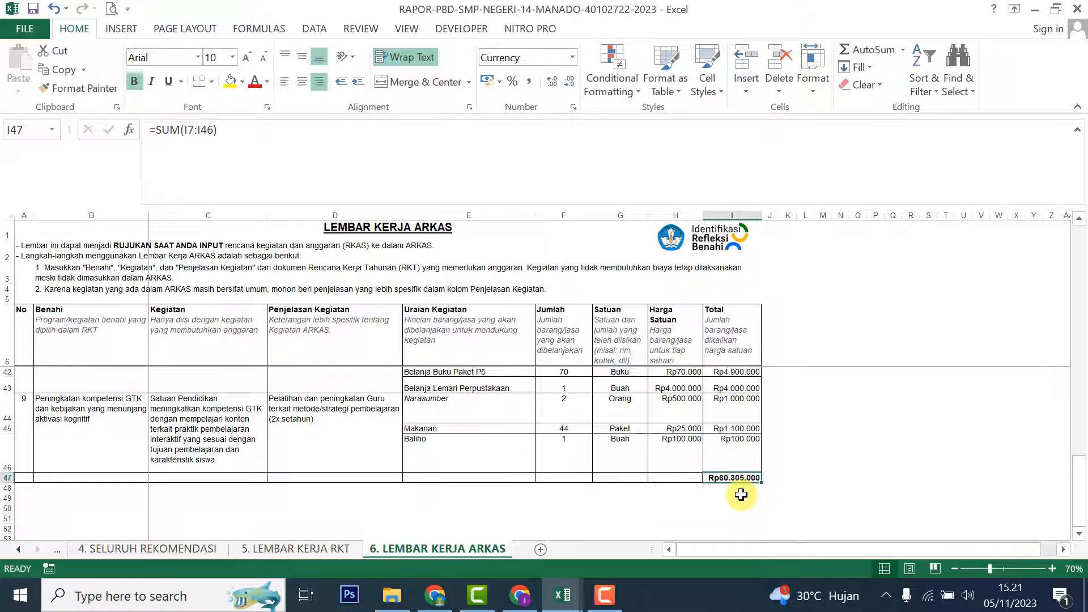
left_click(770, 478)
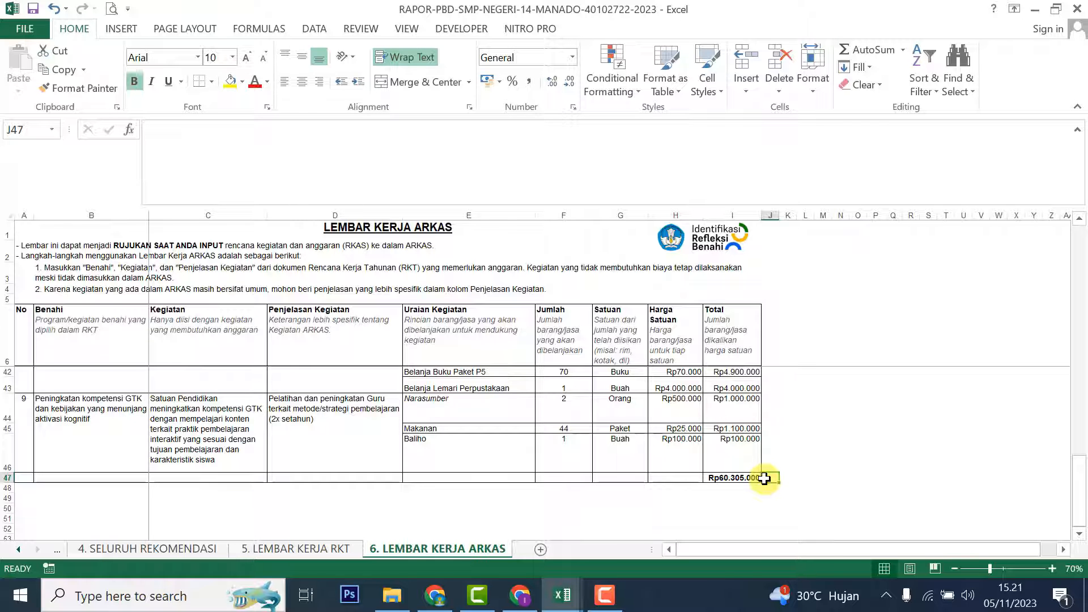
scroll(1081, 474, "up", 2)
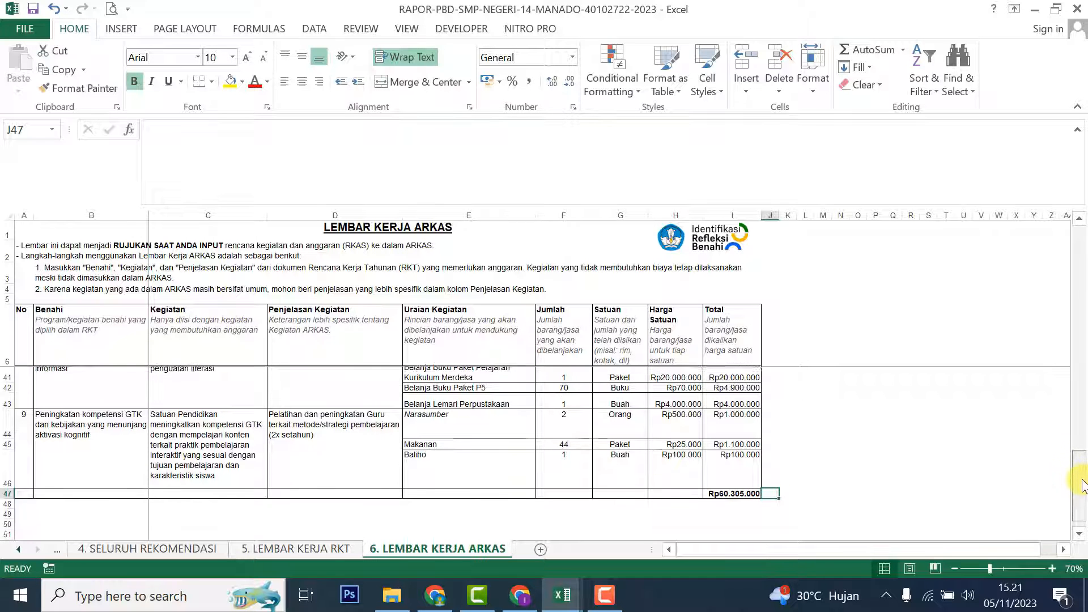
left_click_drag(1083, 467, 1061, 486)
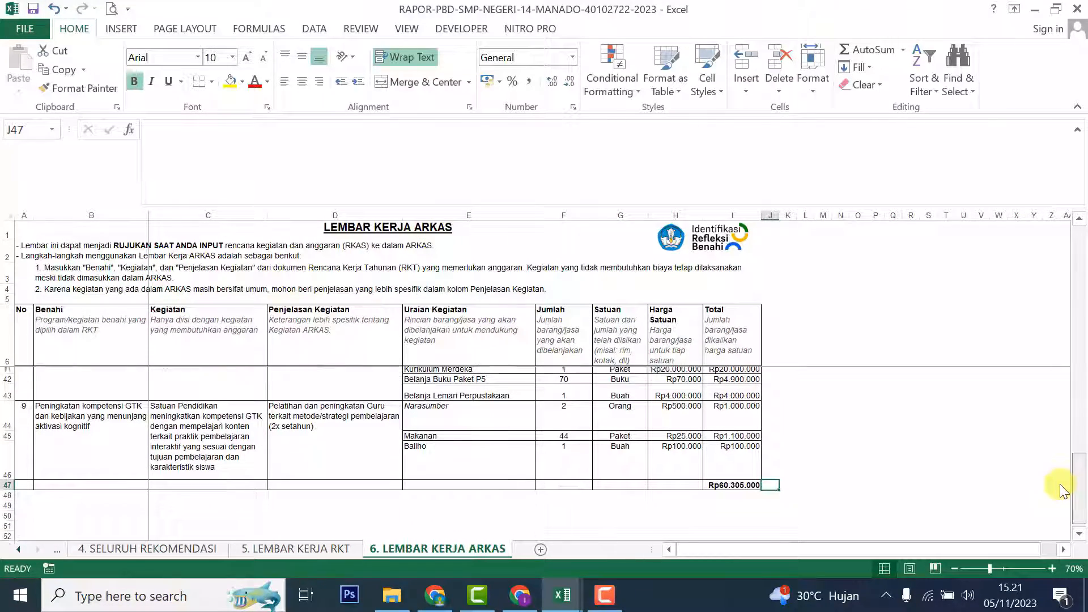
left_click(725, 517)
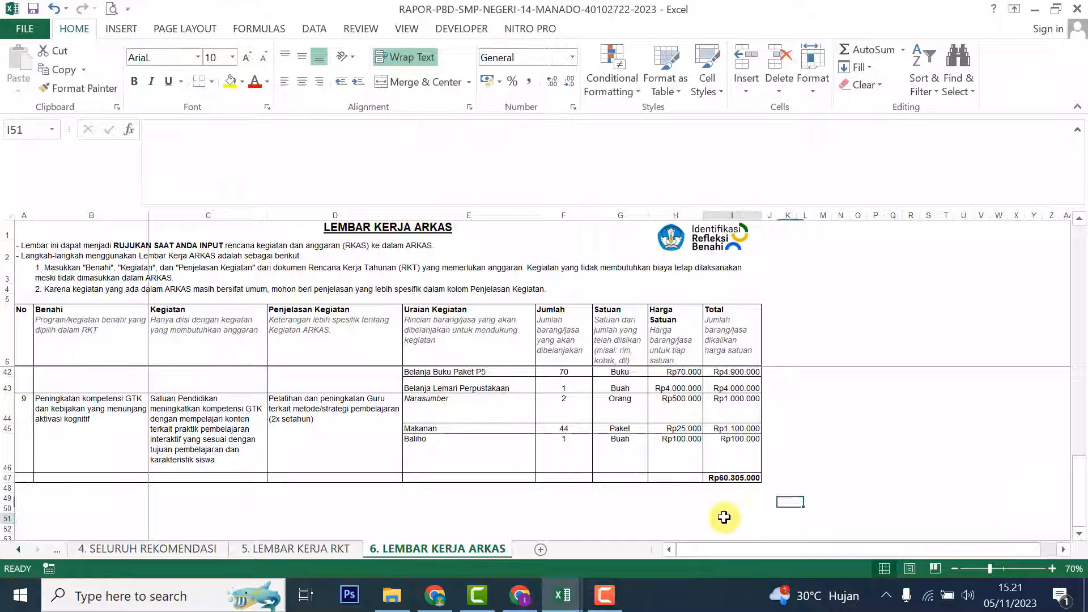
left_click(719, 476)
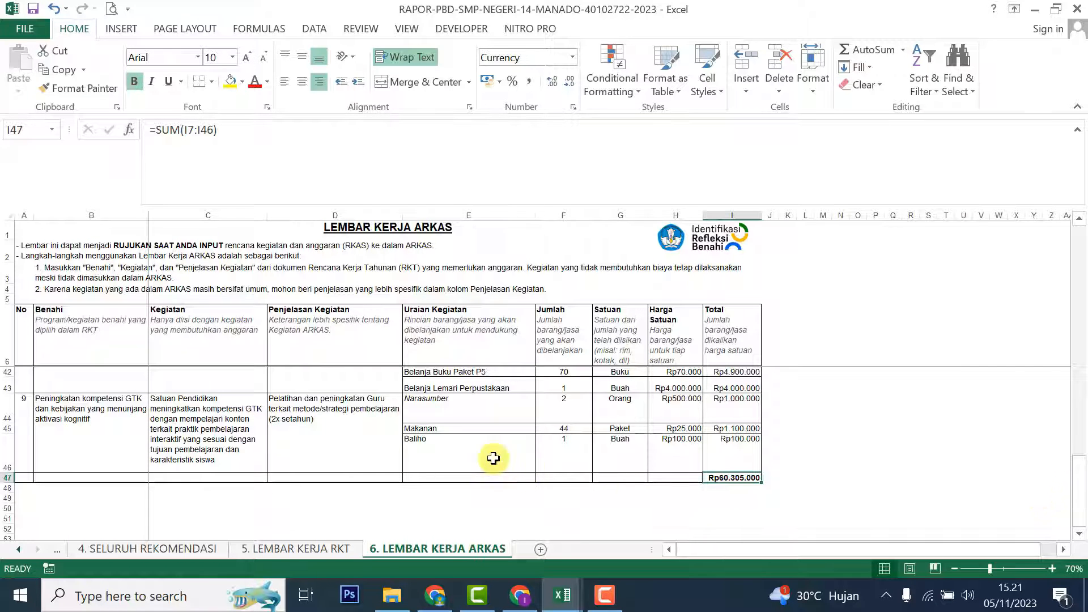
- Review the ARKAS entries from entry 1 in row 7 down to the total row, and return to the first entry
left_click_drag(1077, 484, 1079, 258)
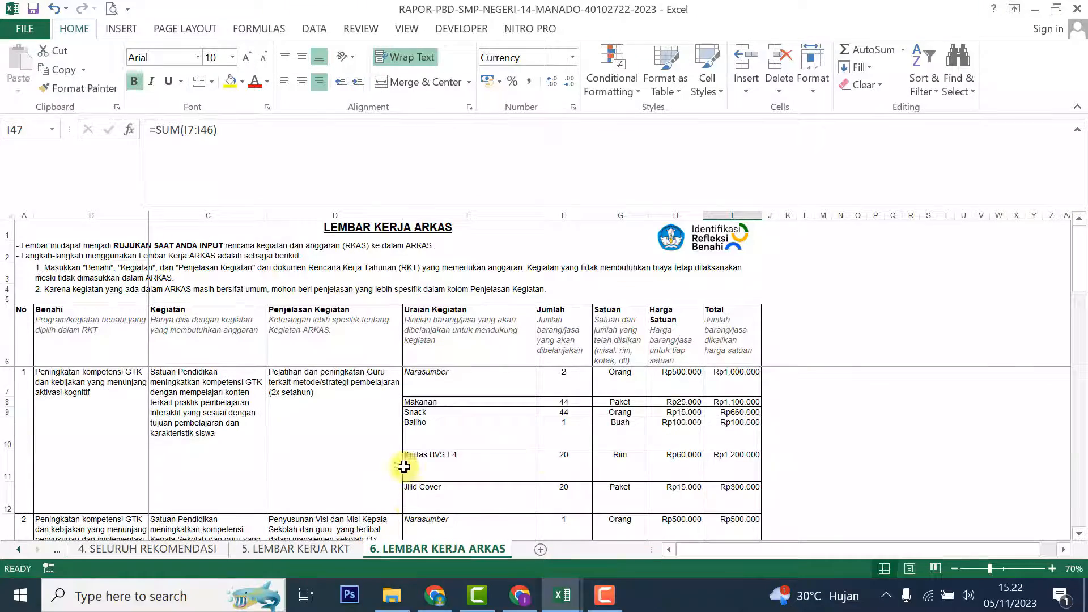
scroll(546, 457, "down", 9)
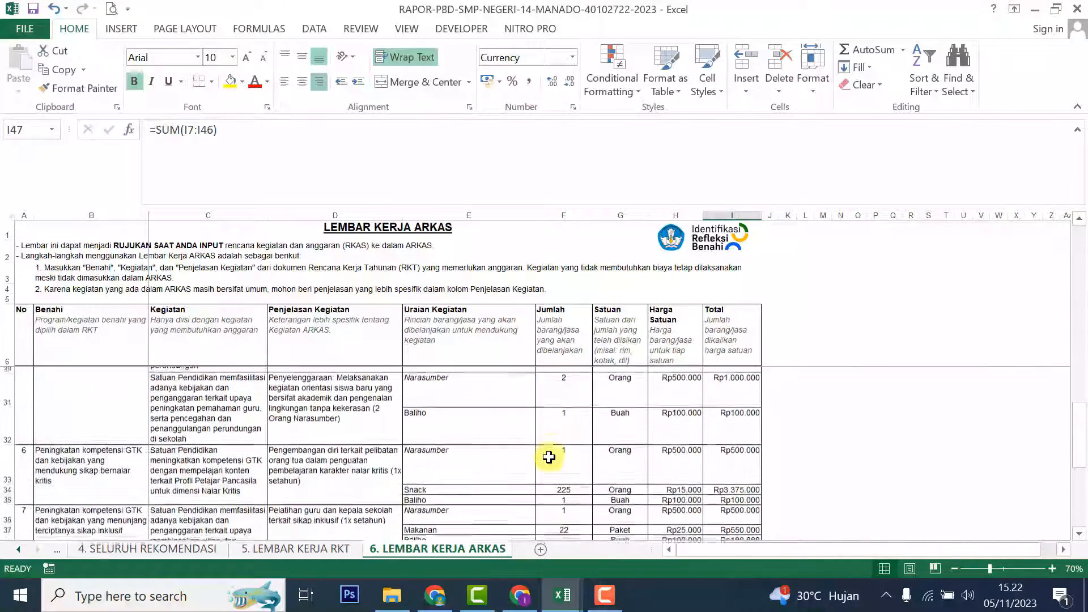
scroll(549, 457, "down", 3)
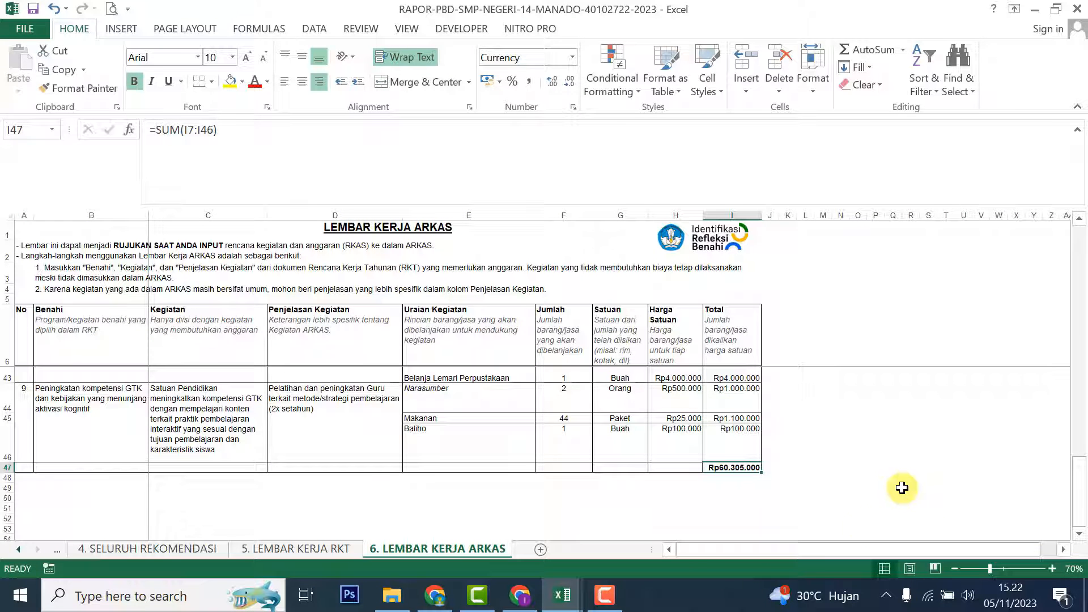
left_click_drag(1080, 498, 1079, 264)
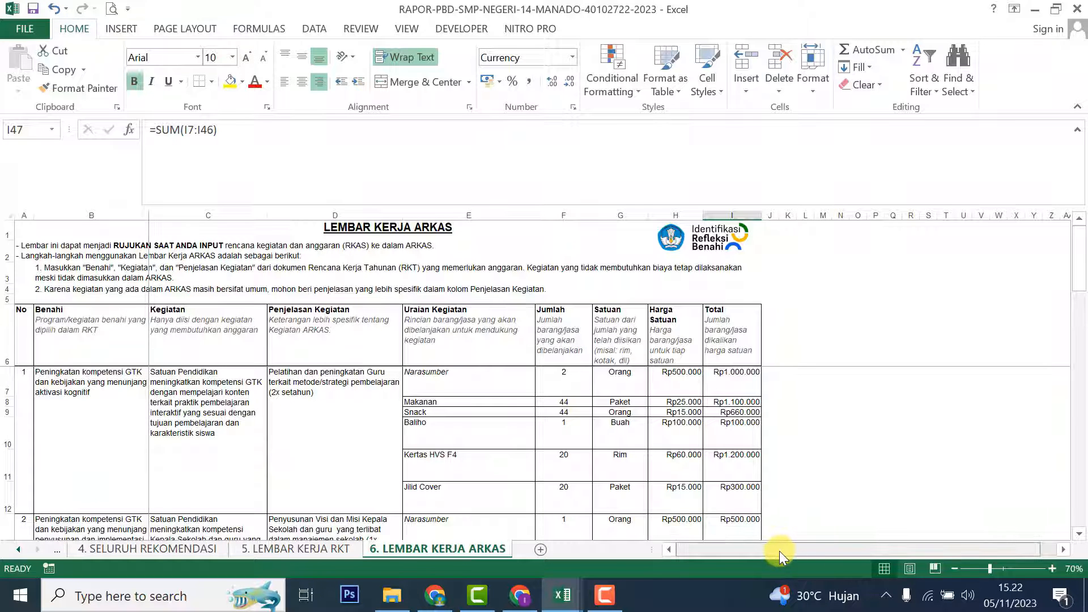
- Switch to the Rapor Pendidikan Unduh page in Chrome, and return to the filled-in ARKAS workbook in Excel
left_click(522, 602)
mouse_move(562, 595)
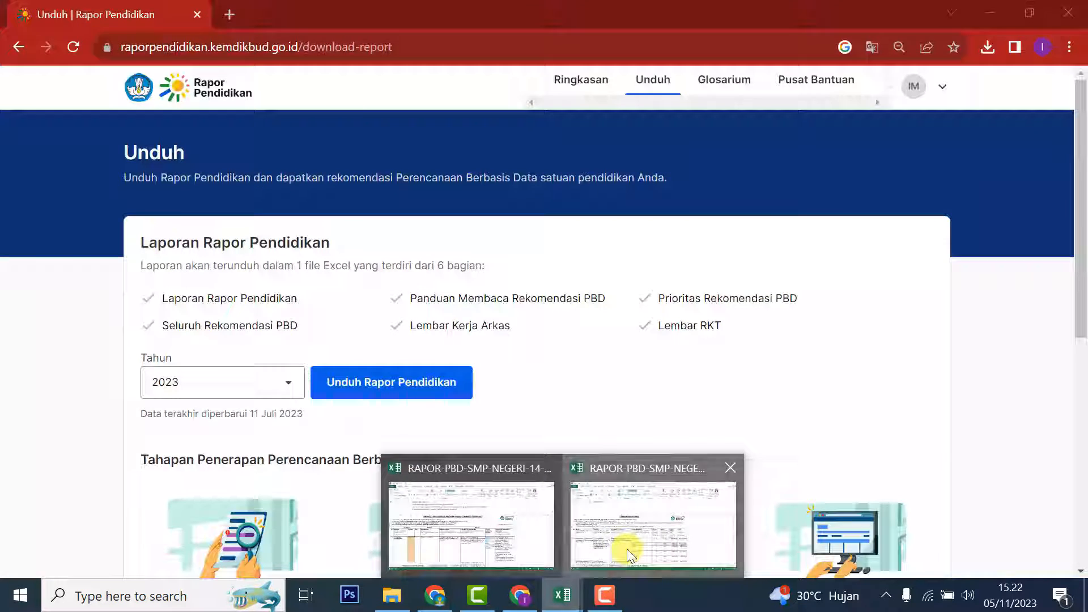
left_click(626, 549)
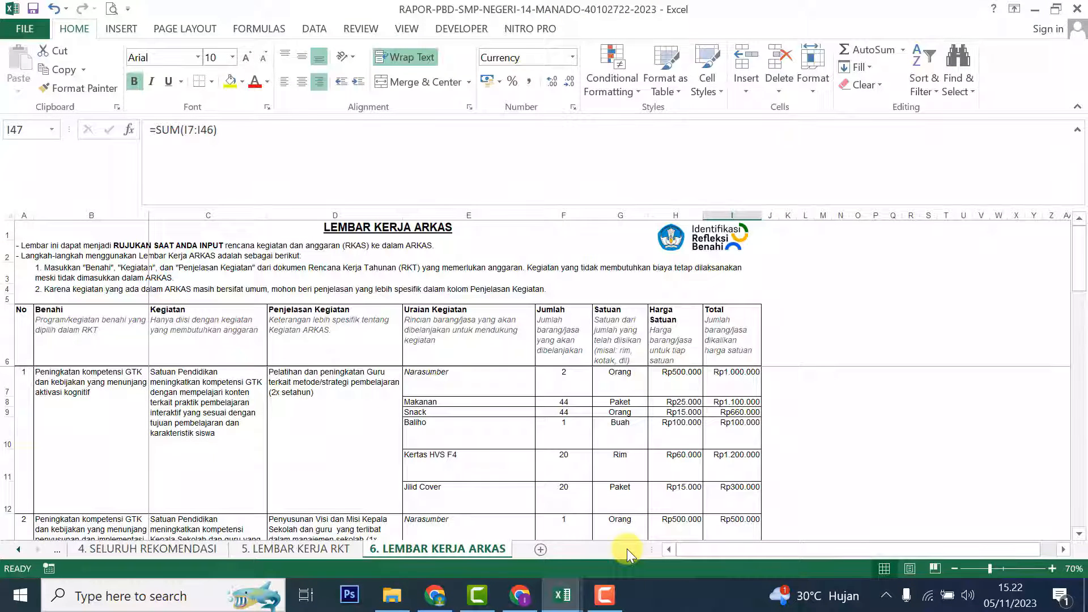